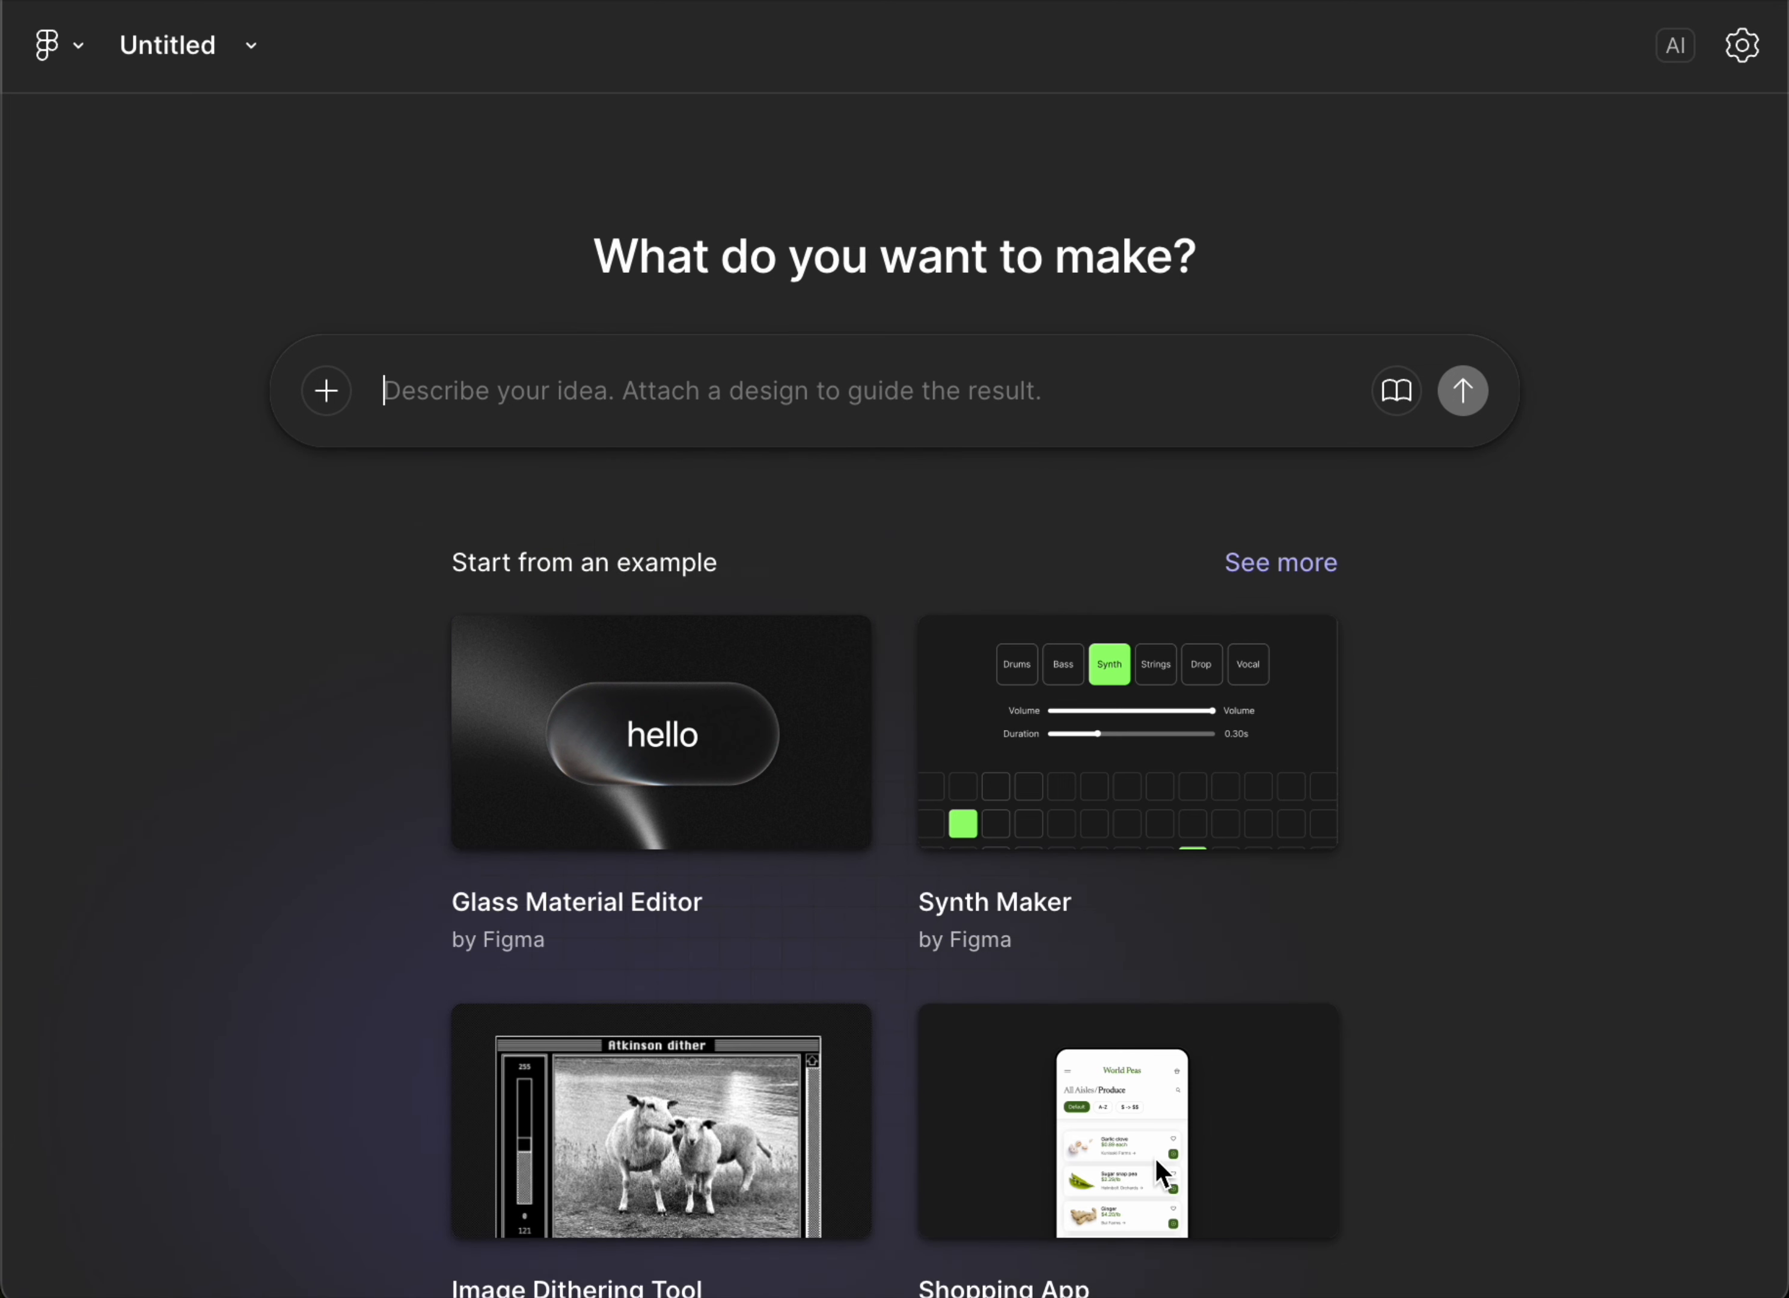
Step: Open the Shopping App example and resize its responsive preview to a custom size of about 503 × 852
left_click(1105, 1091)
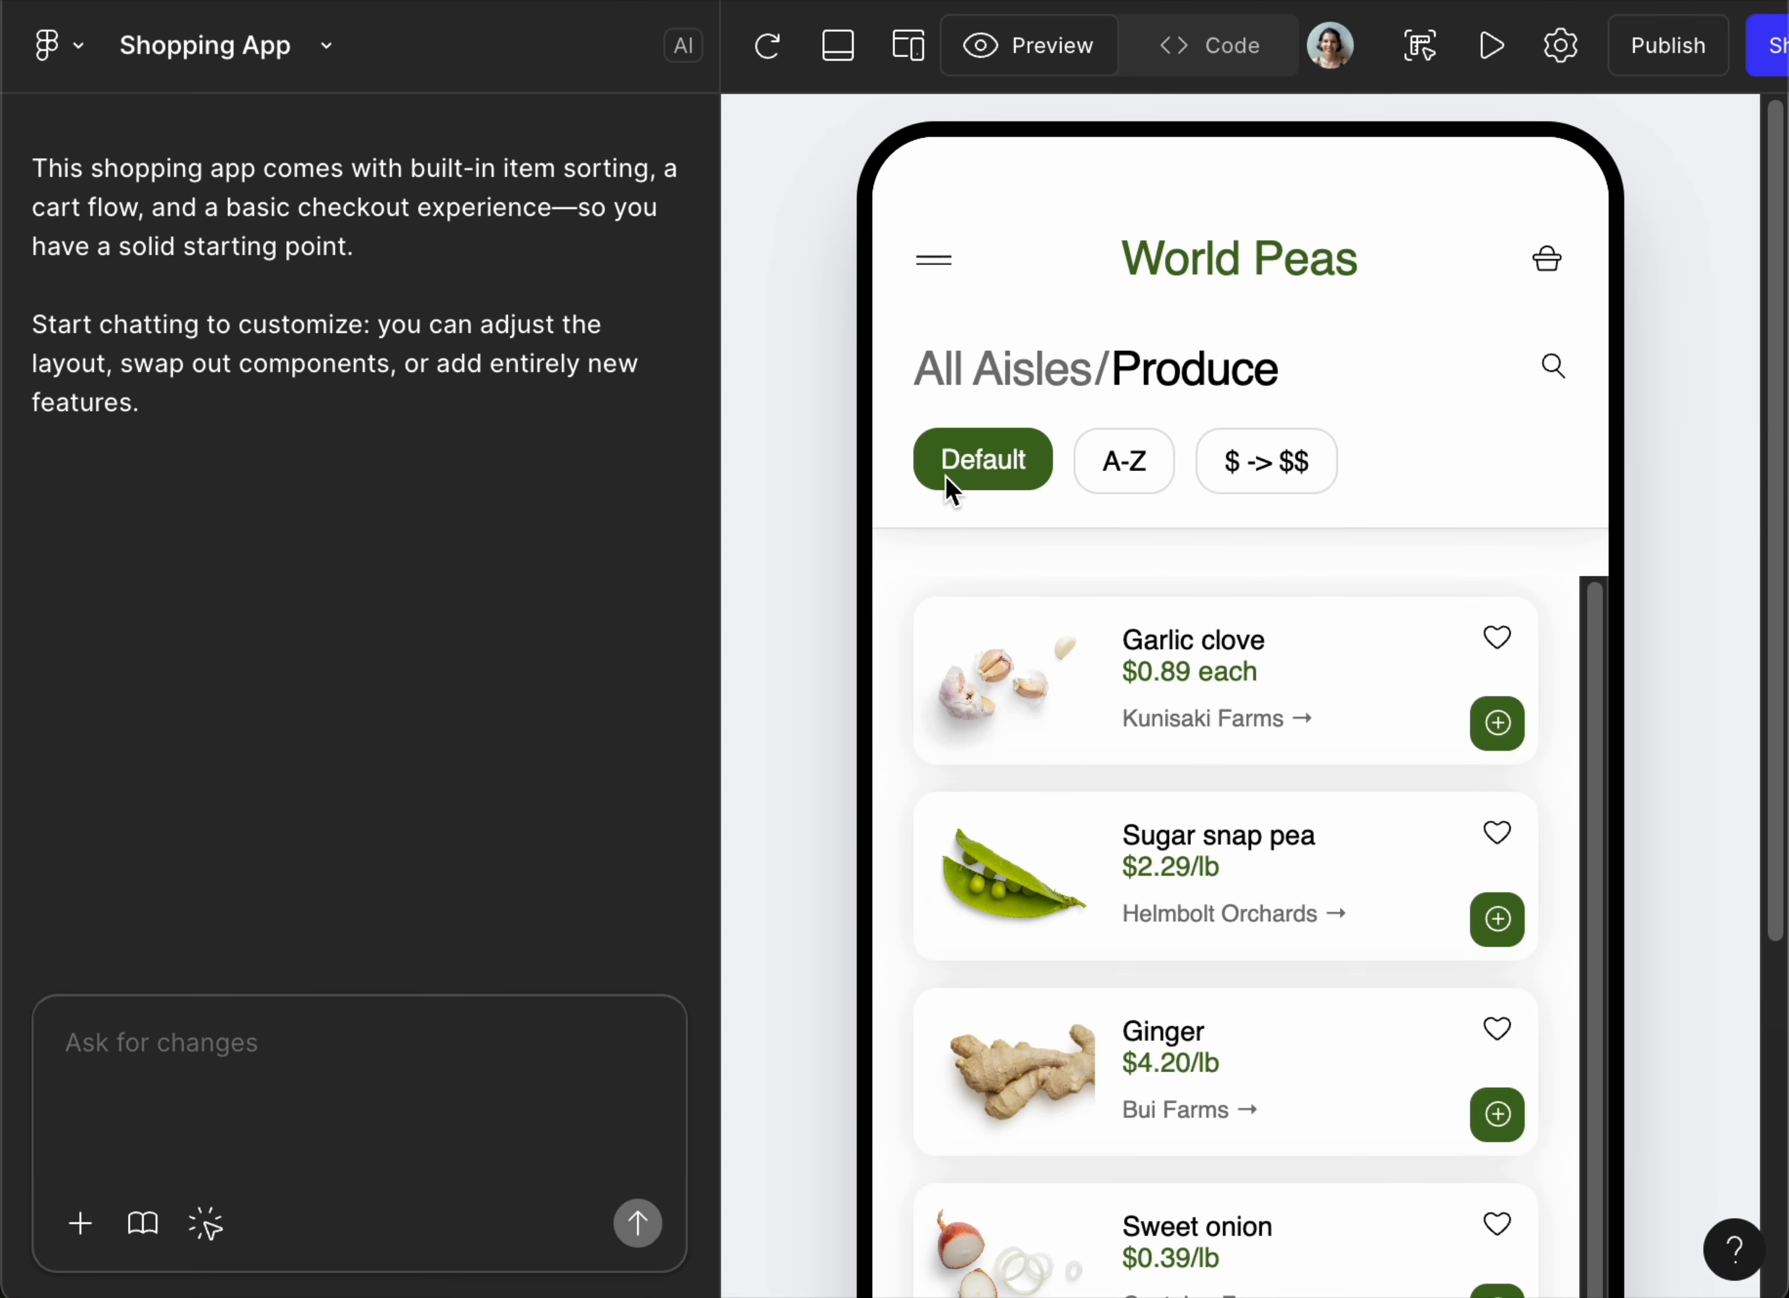
left_click(906, 49)
left_click_drag(1481, 682, 1592, 675)
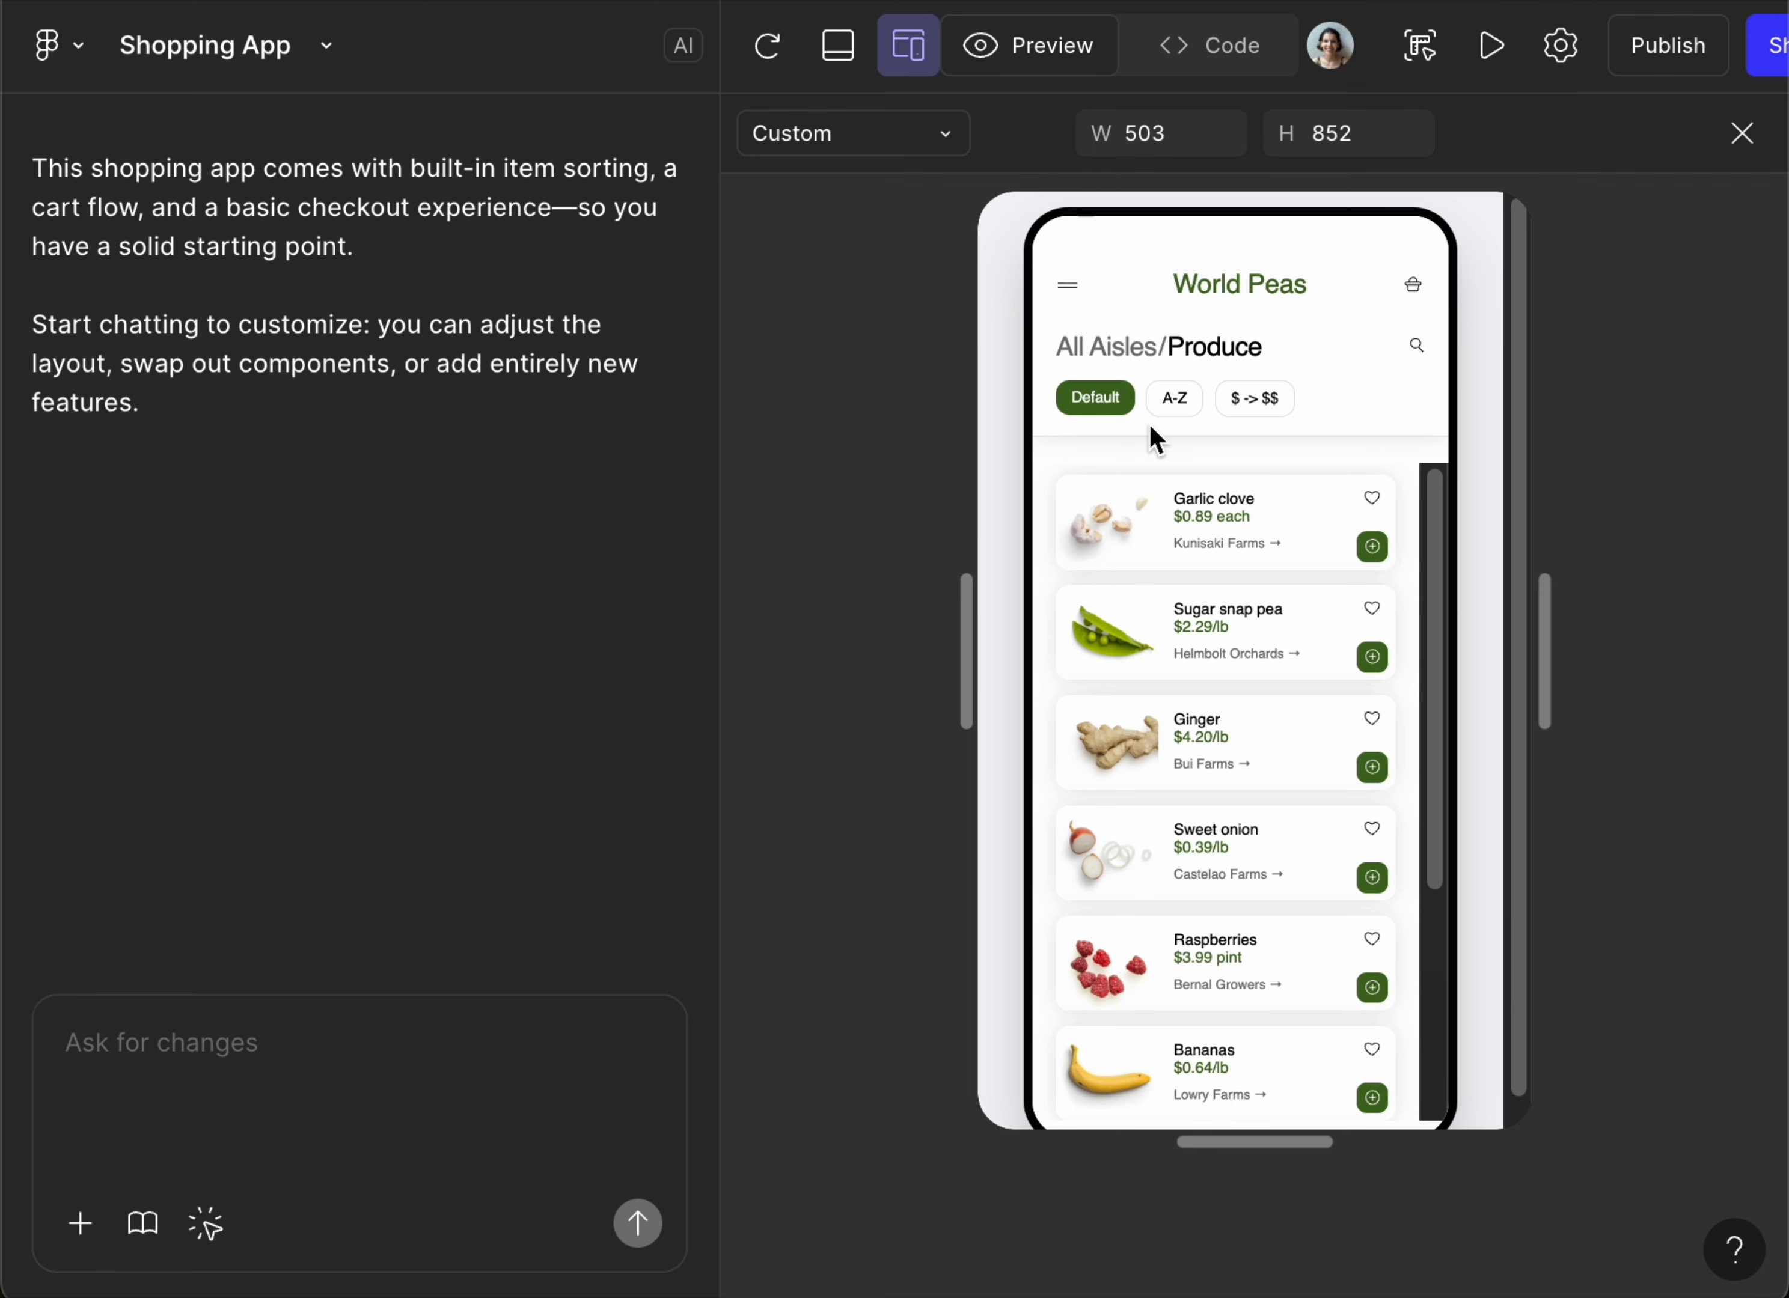
scroll(1252, 605, "down", 3)
scroll(1253, 605, "up", 3)
Step: Select the Default filter button for editing and inspect its colour, corner radius, spacing and AI prompt options
left_click(262, 1057)
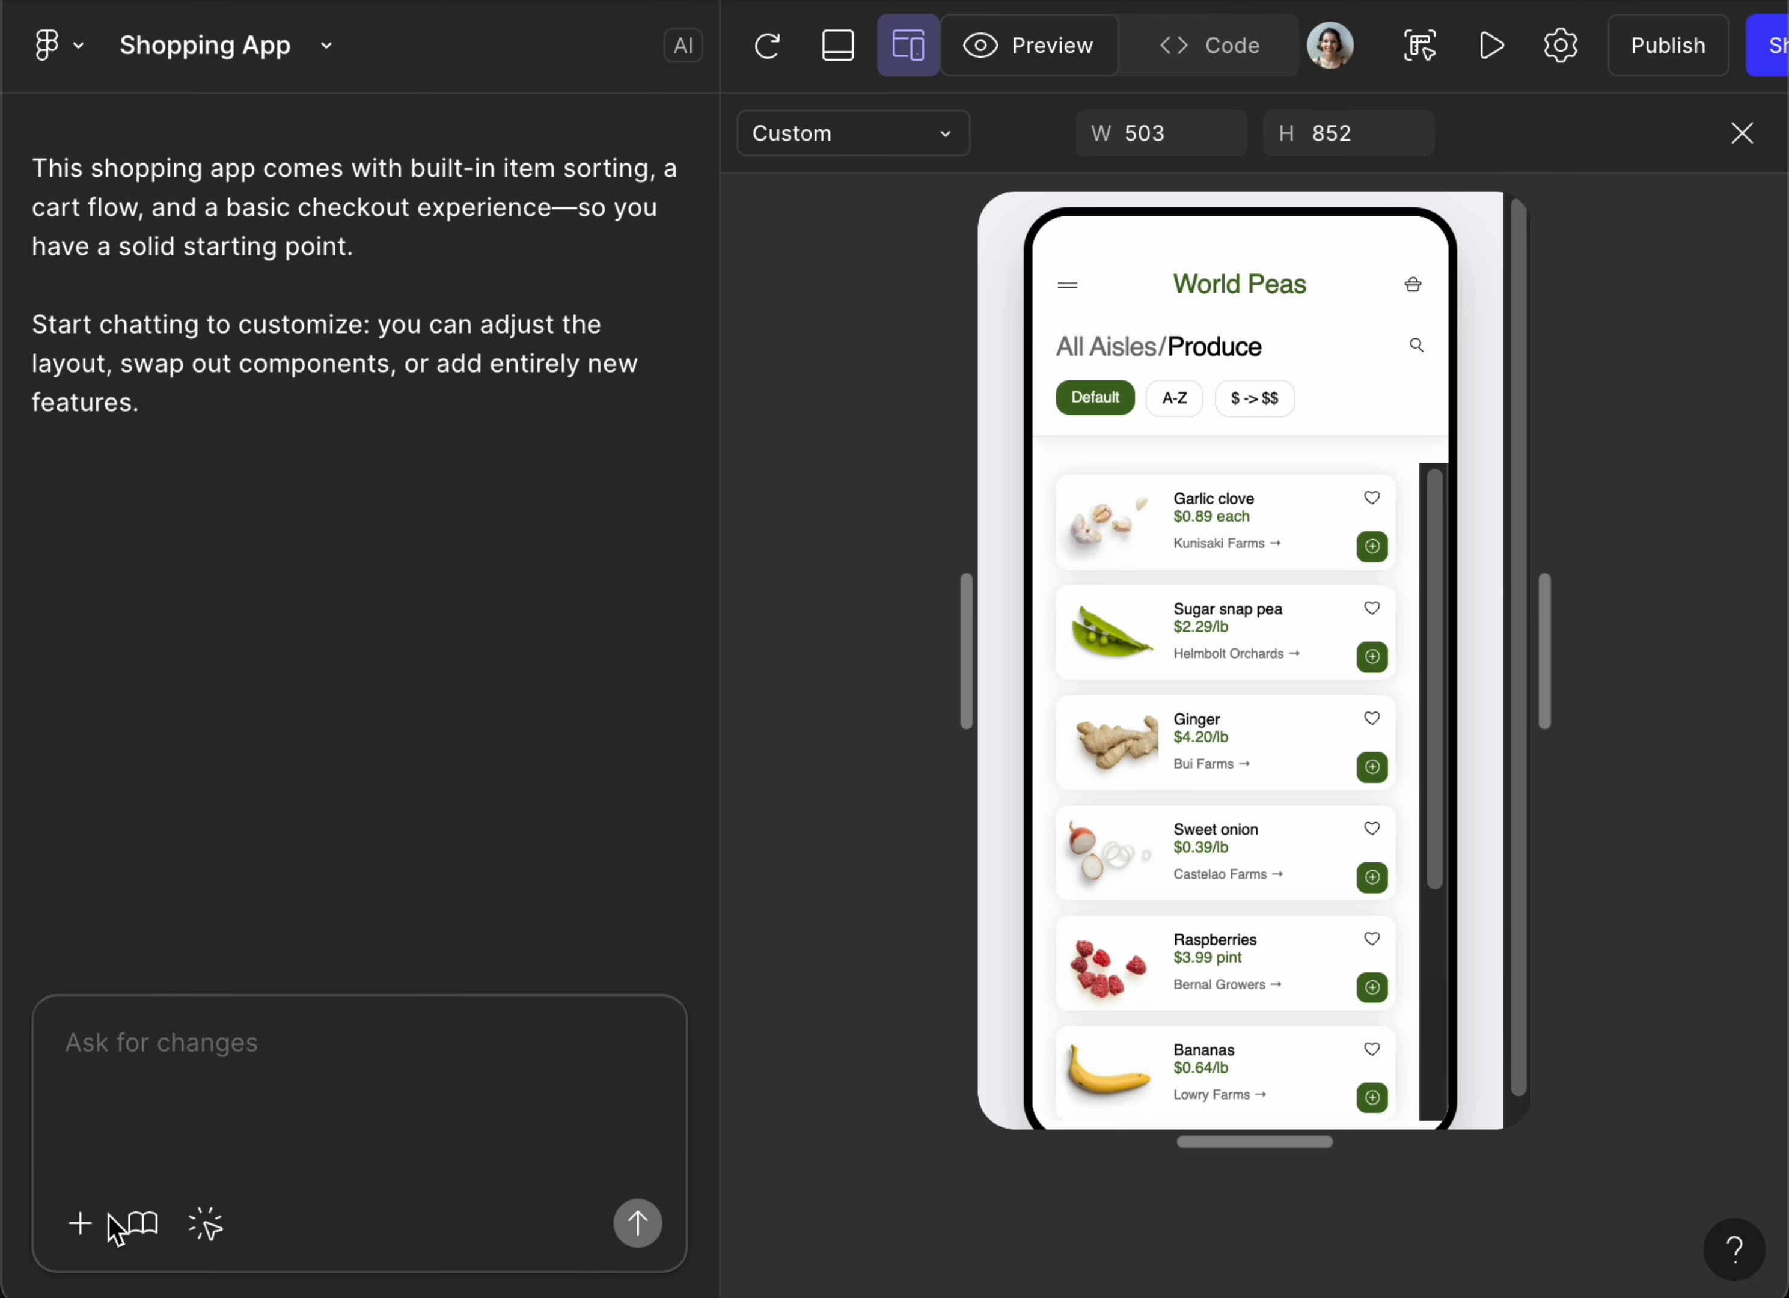
left_click(208, 1239)
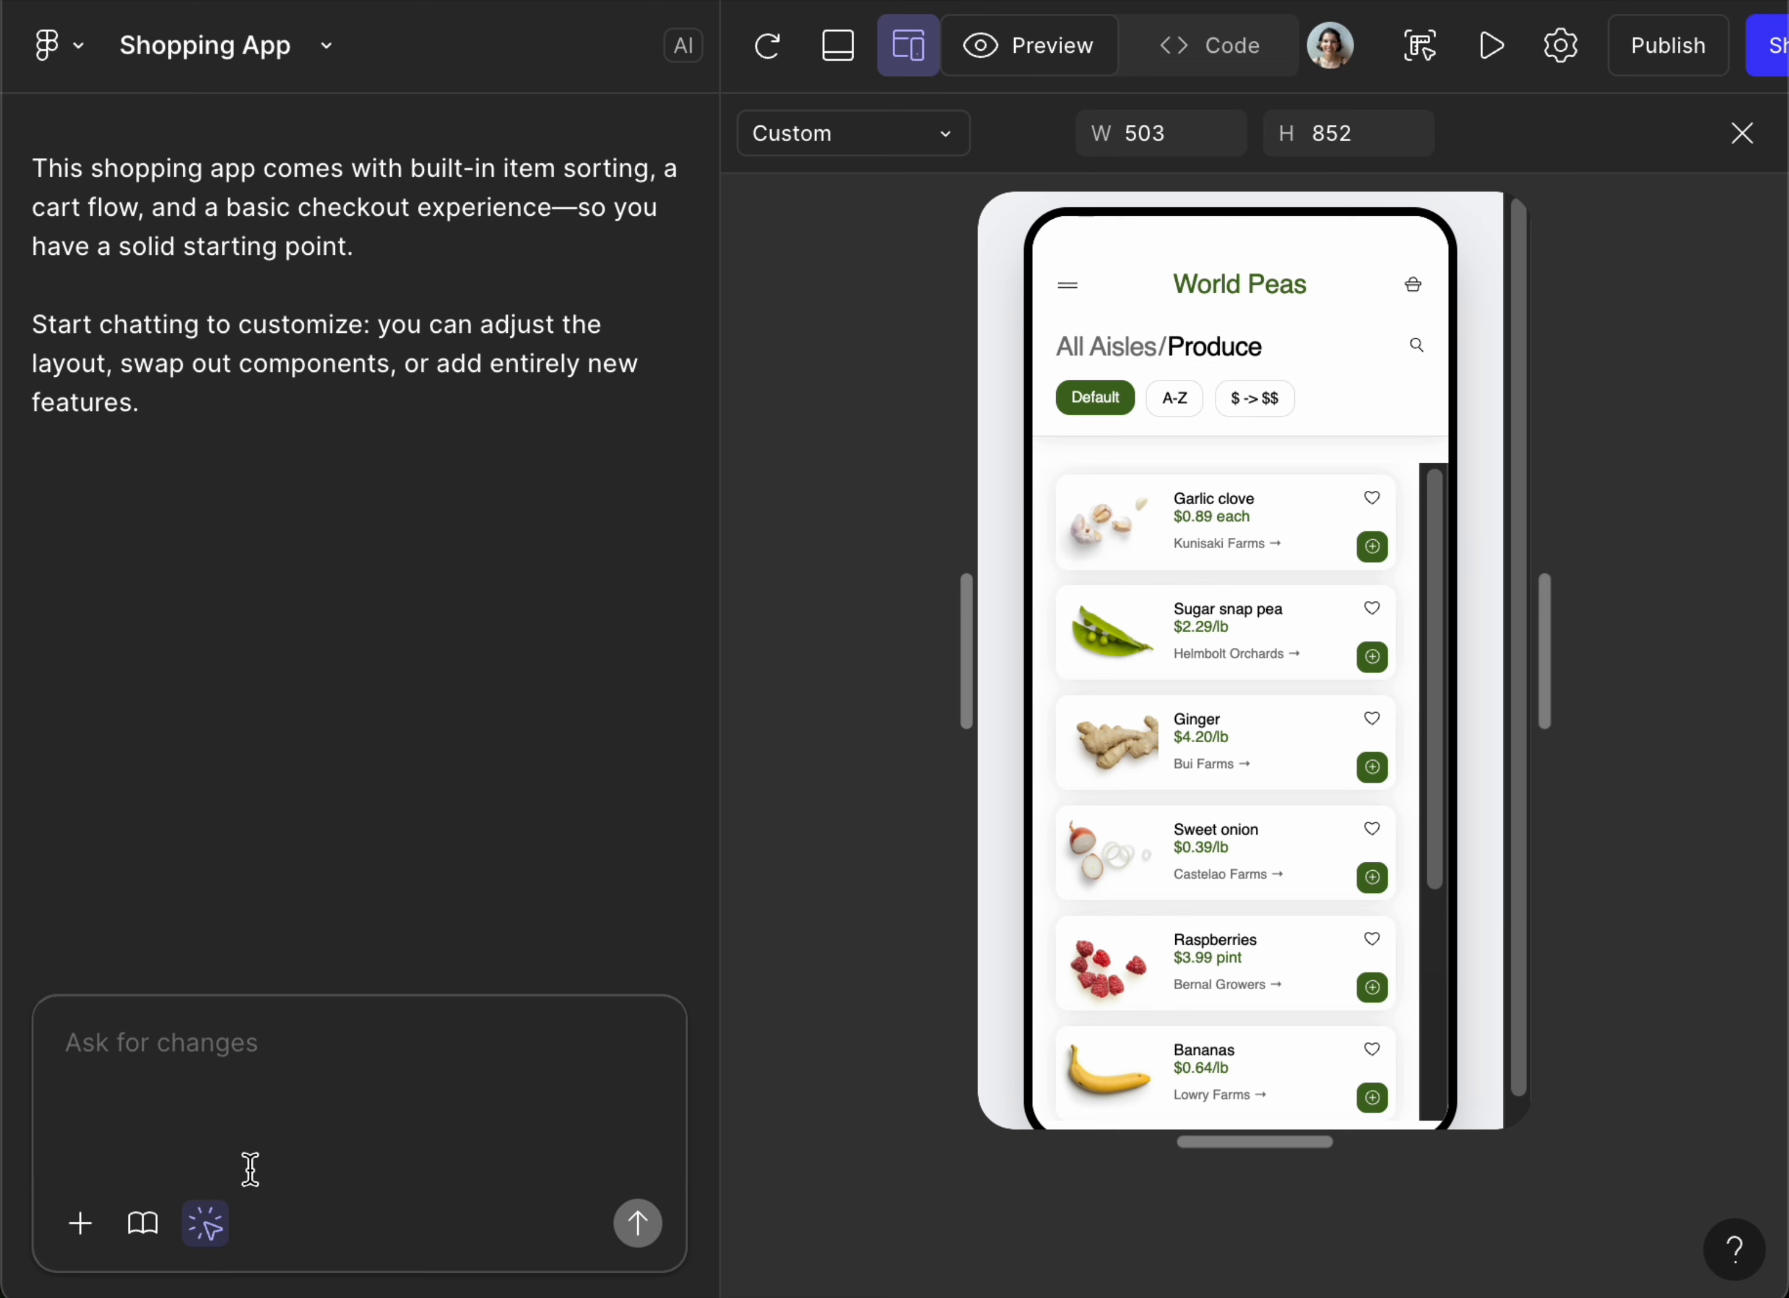
left_click(1128, 398)
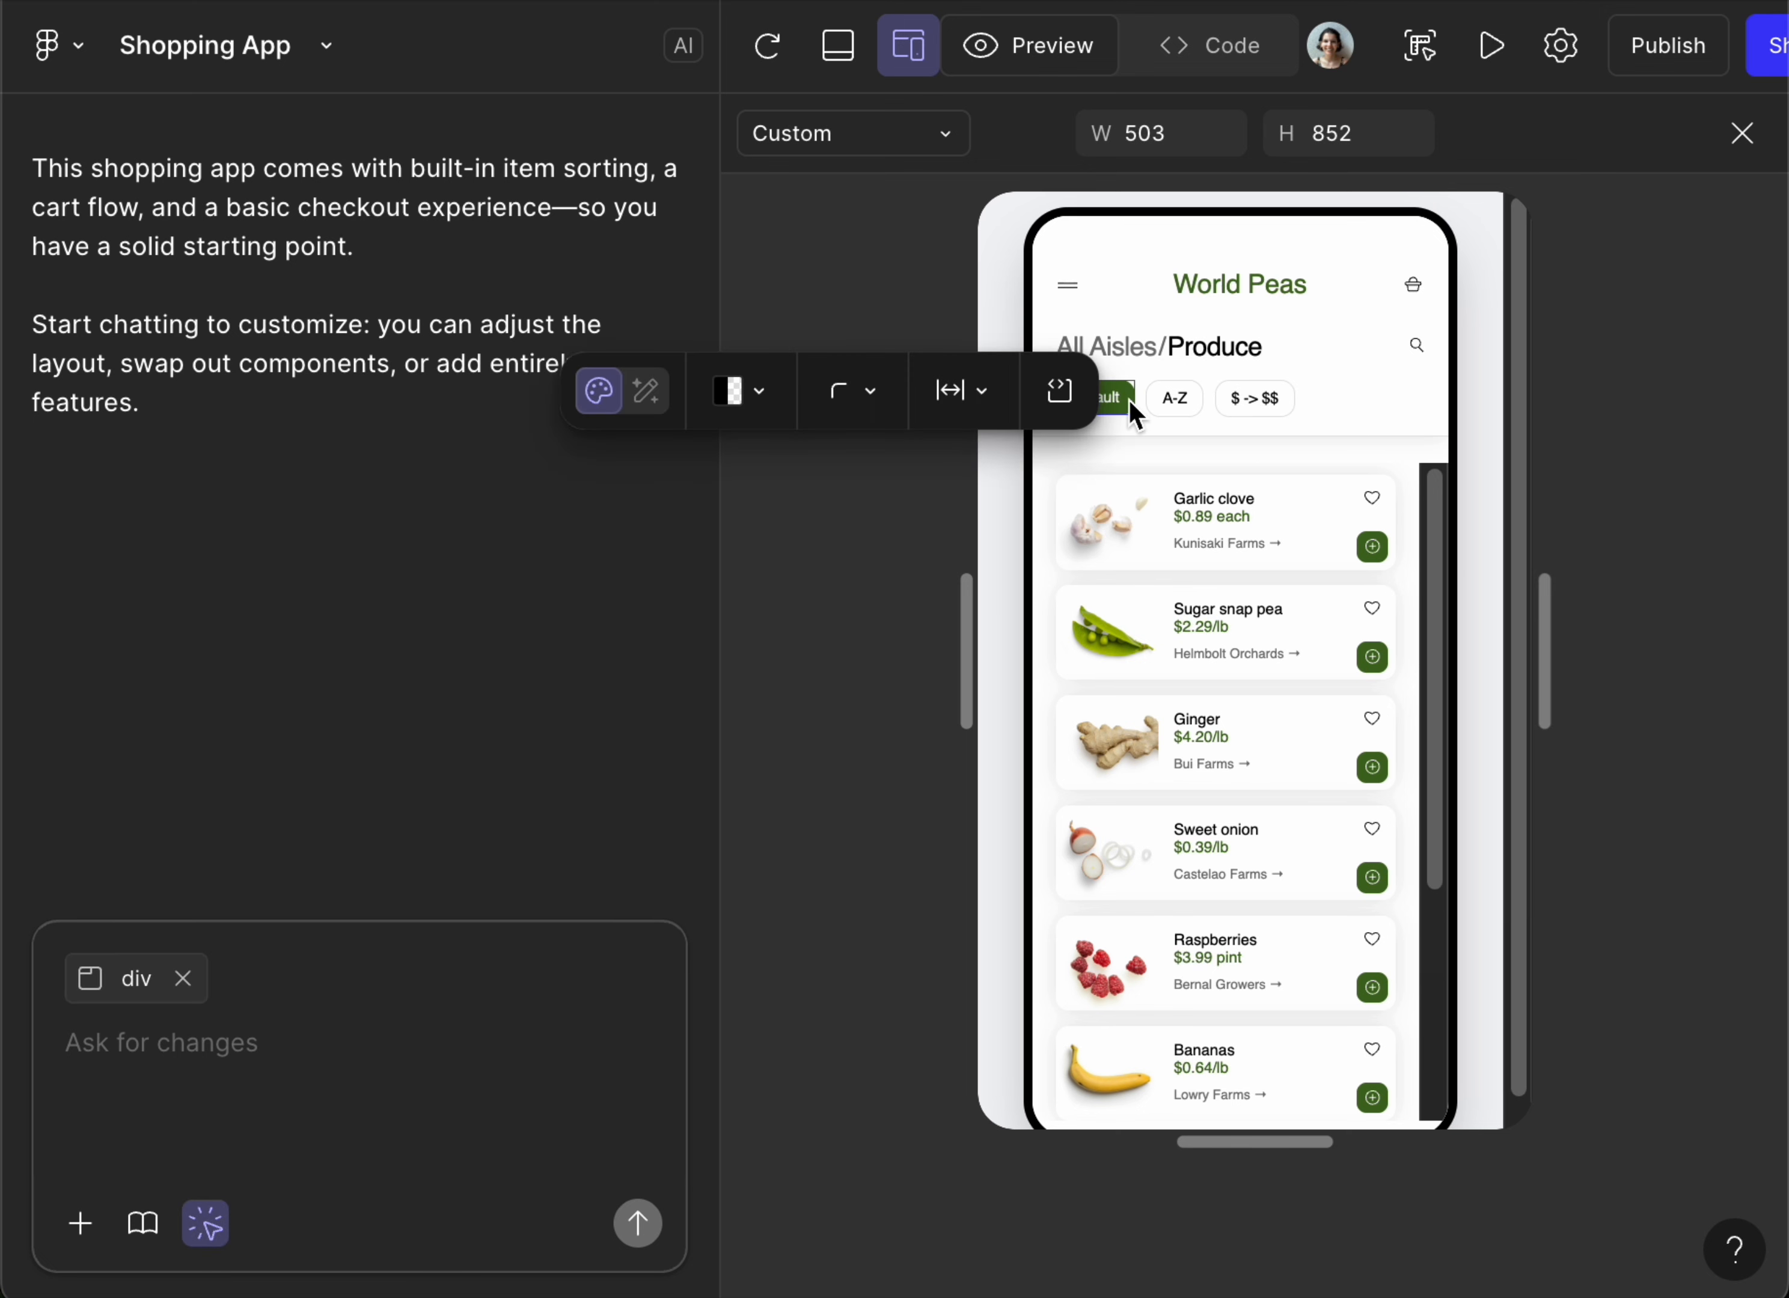
left_click(767, 412)
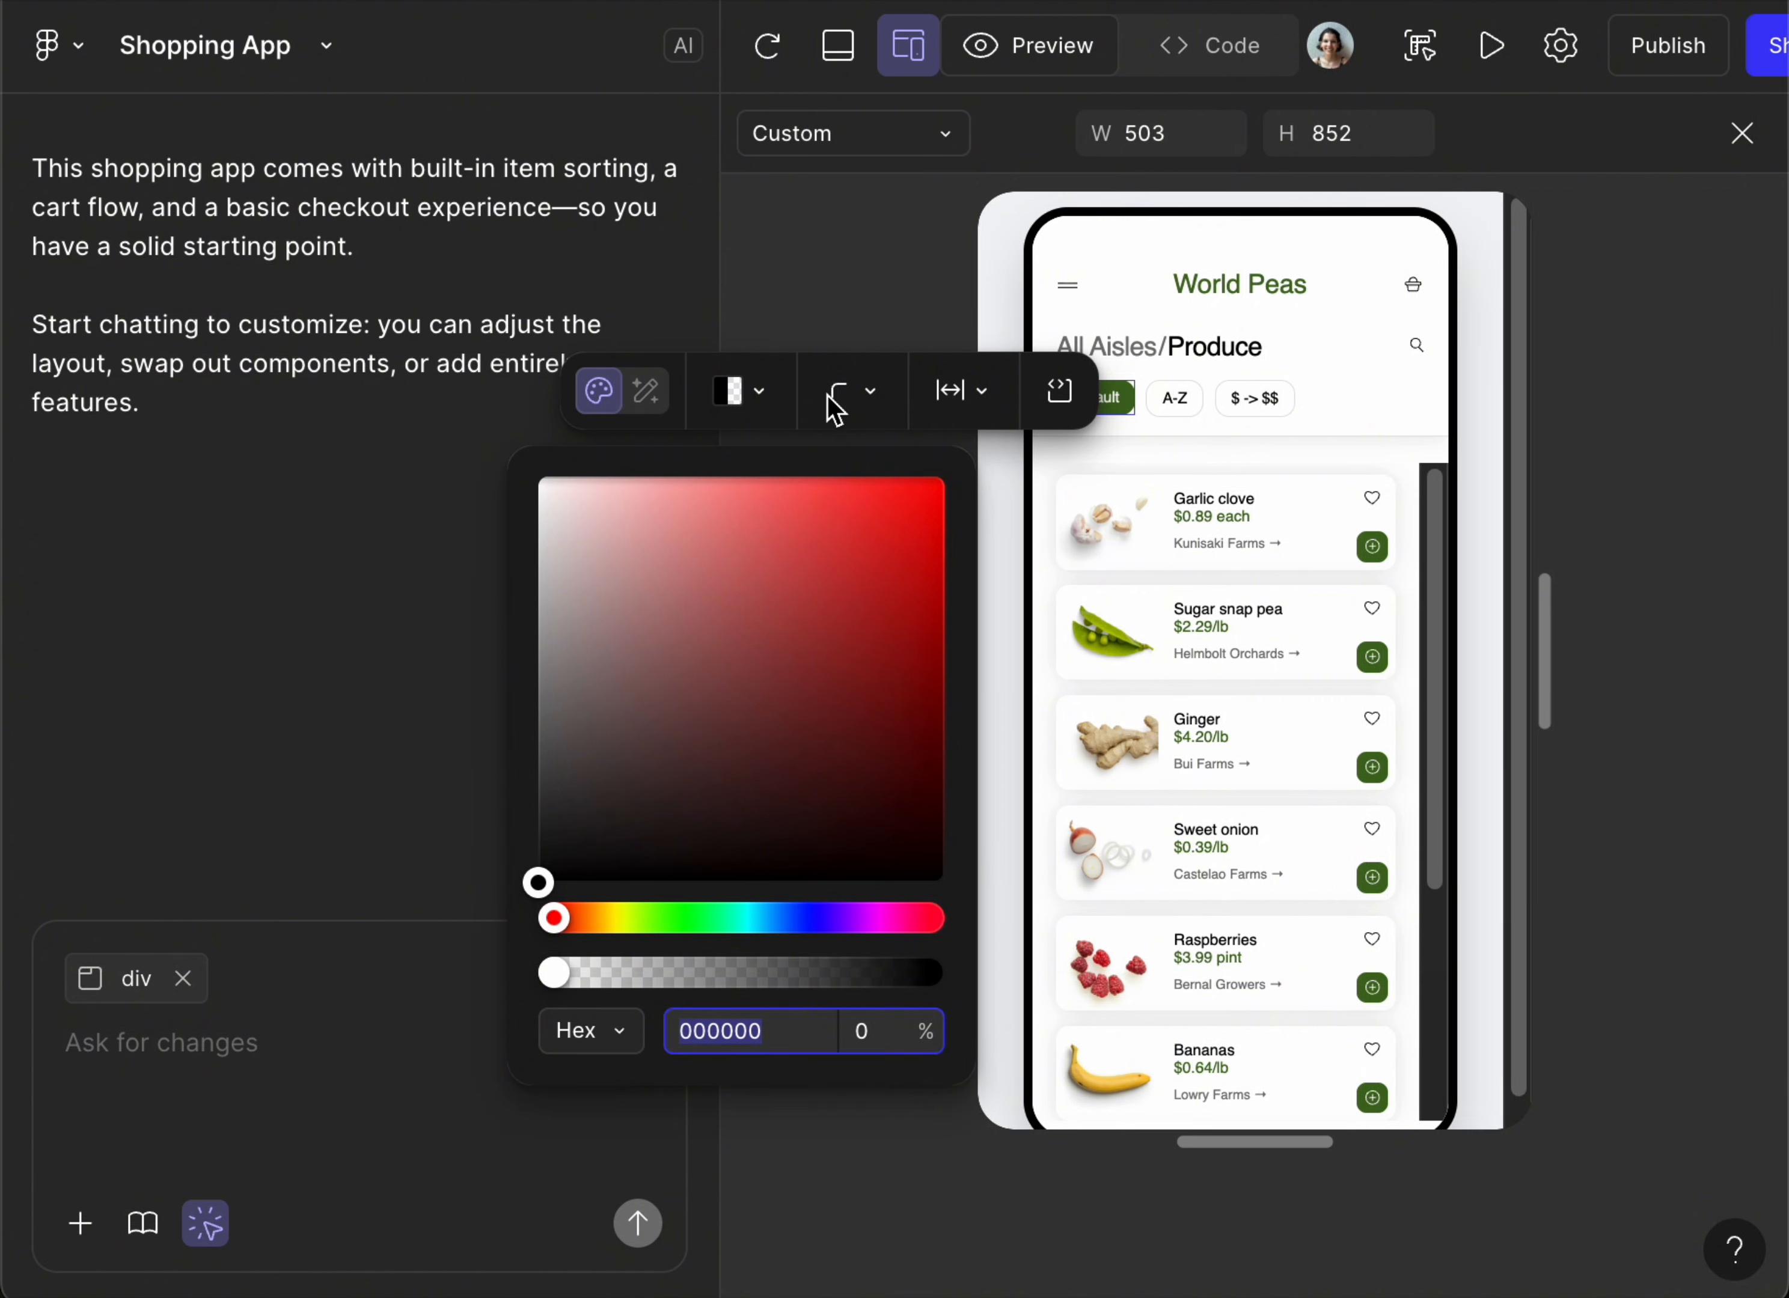
left_click(852, 405)
left_click(854, 395)
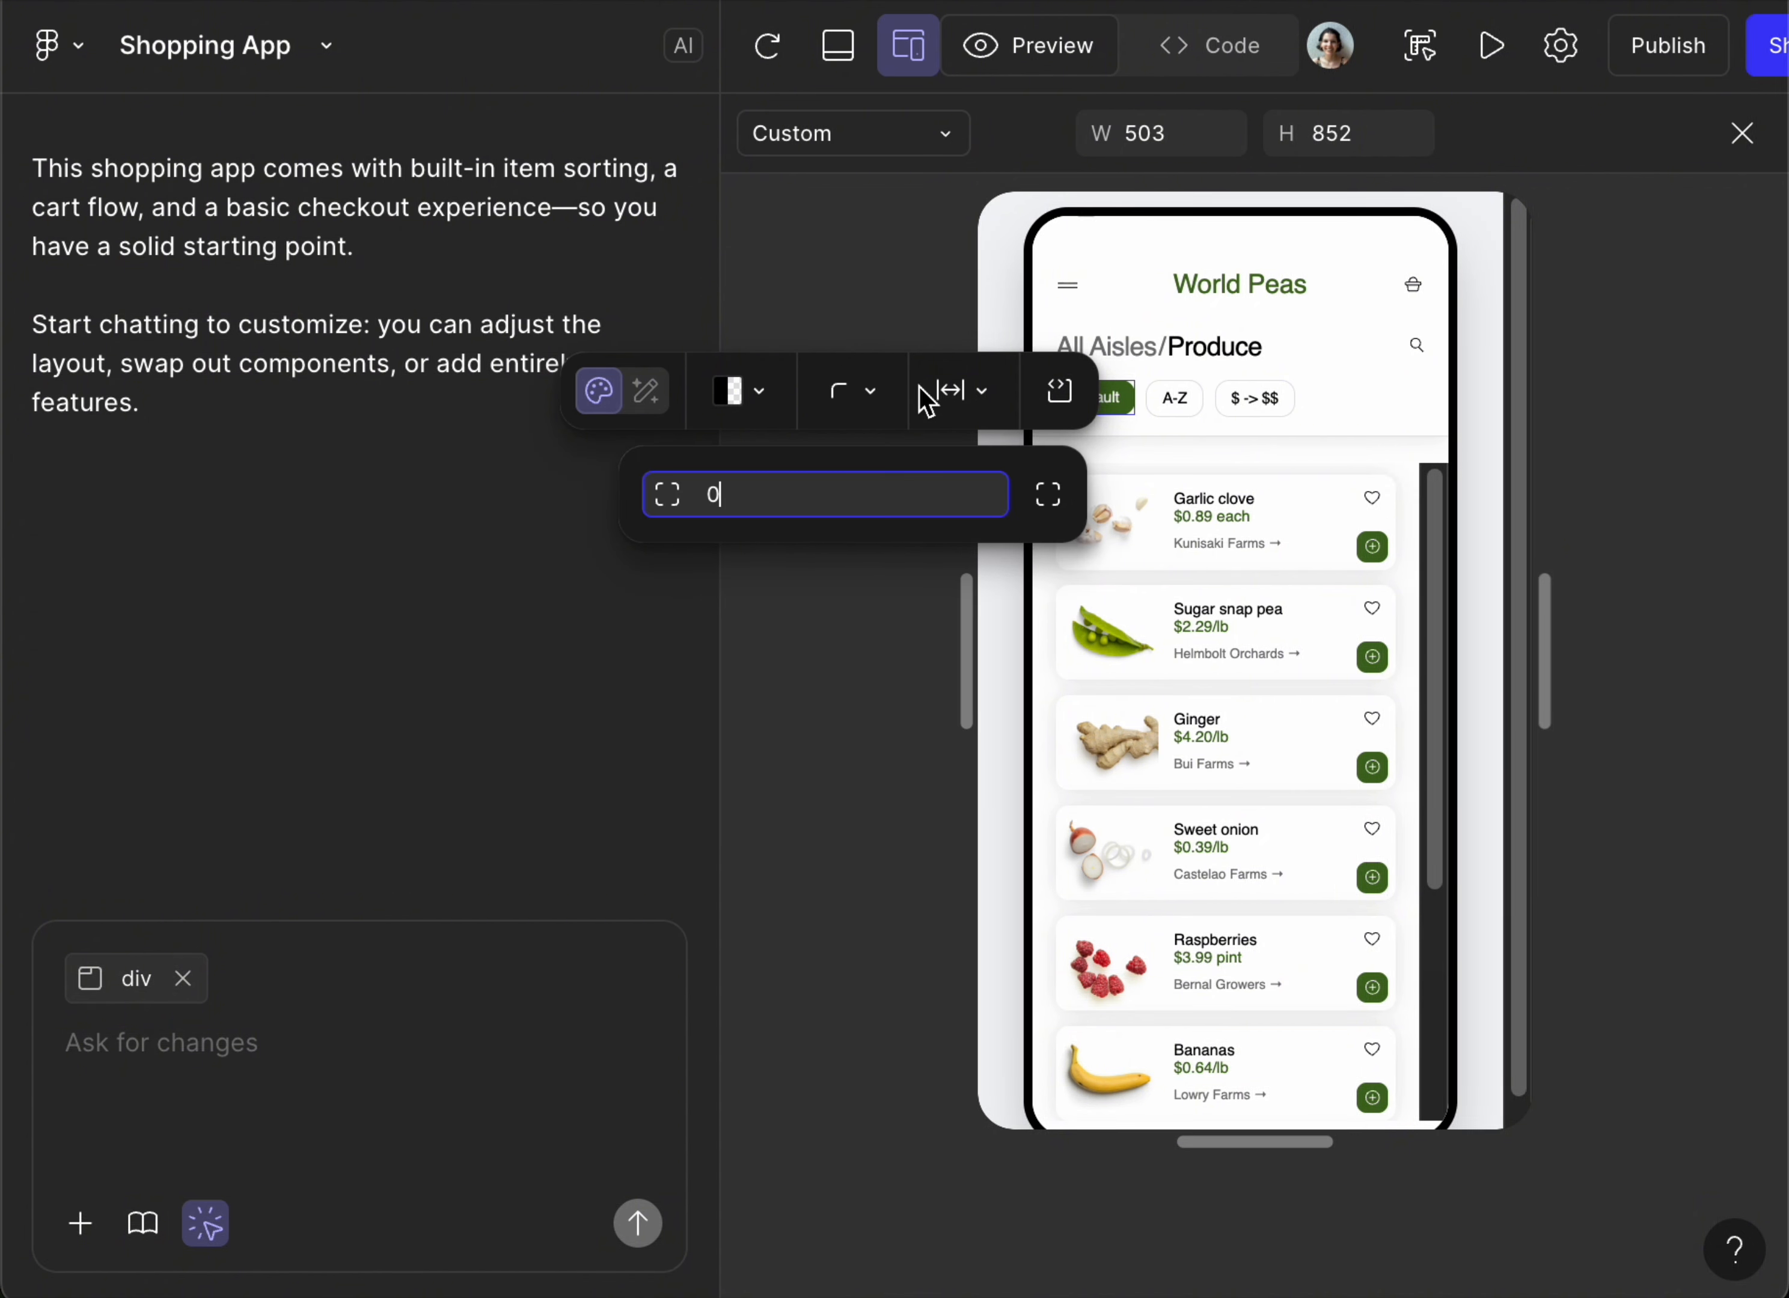
left_click(944, 385)
left_click(963, 400)
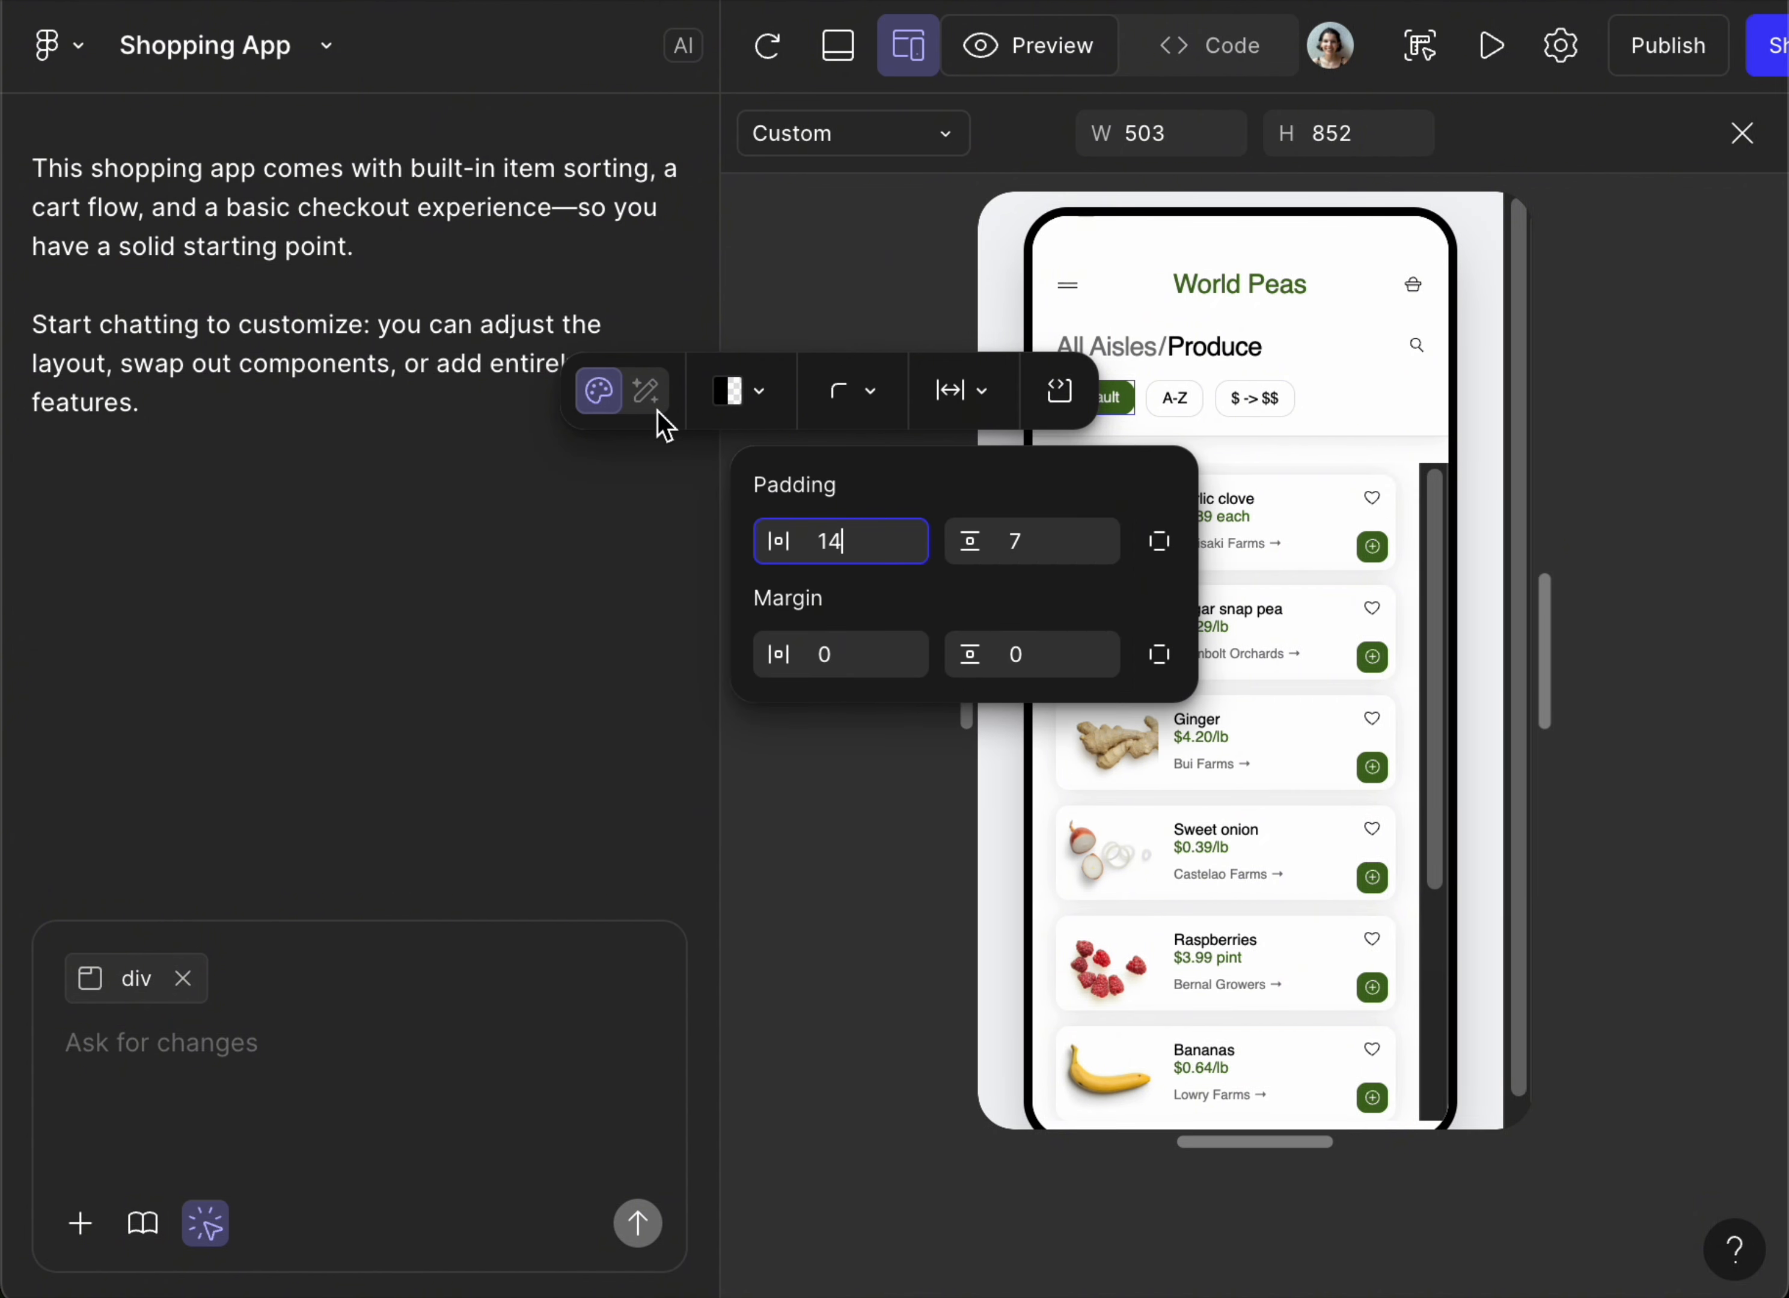
left_click(647, 393)
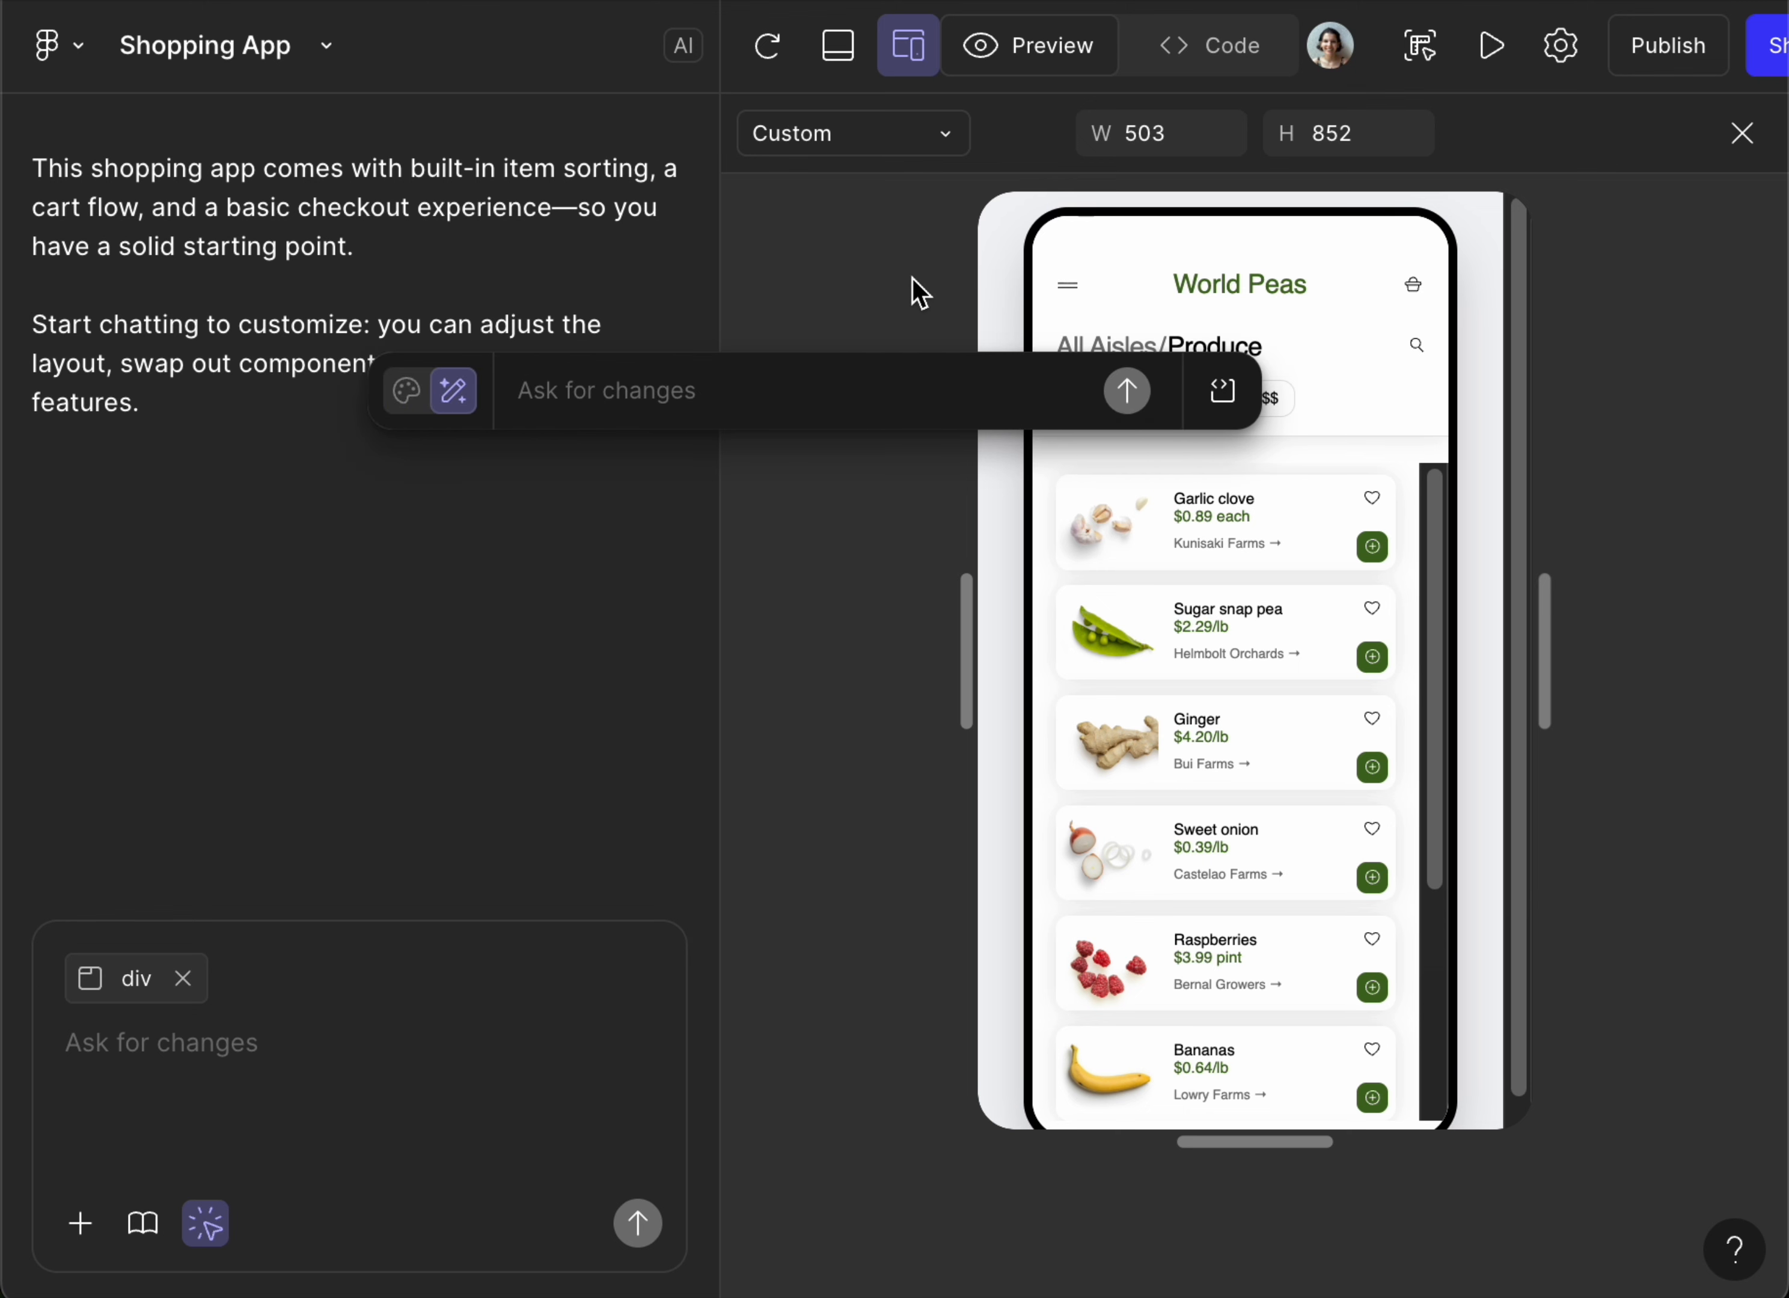
Step: Return to the project files and create a new Make file in Team project
left_click(95, 58)
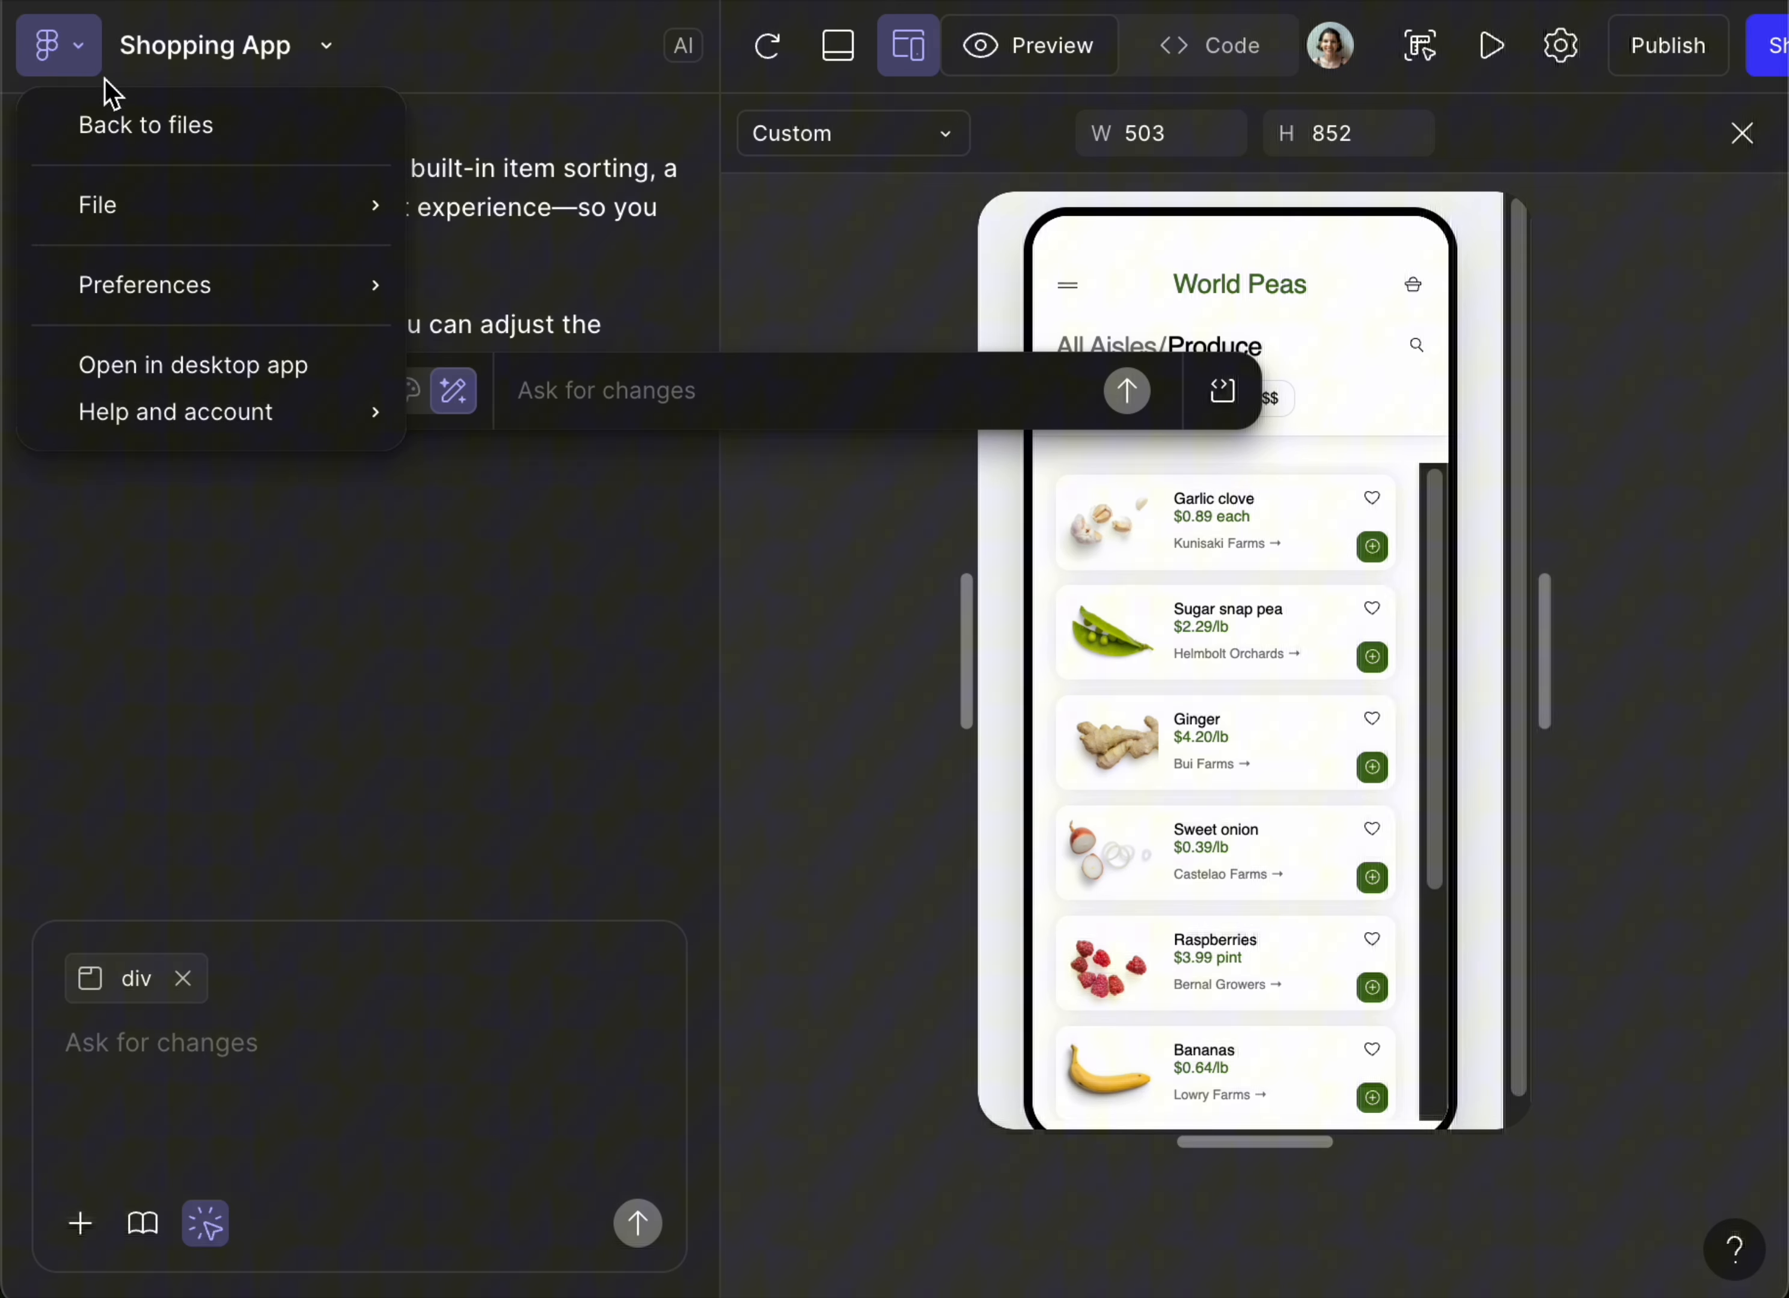
left_click(112, 121)
left_click(1316, 155)
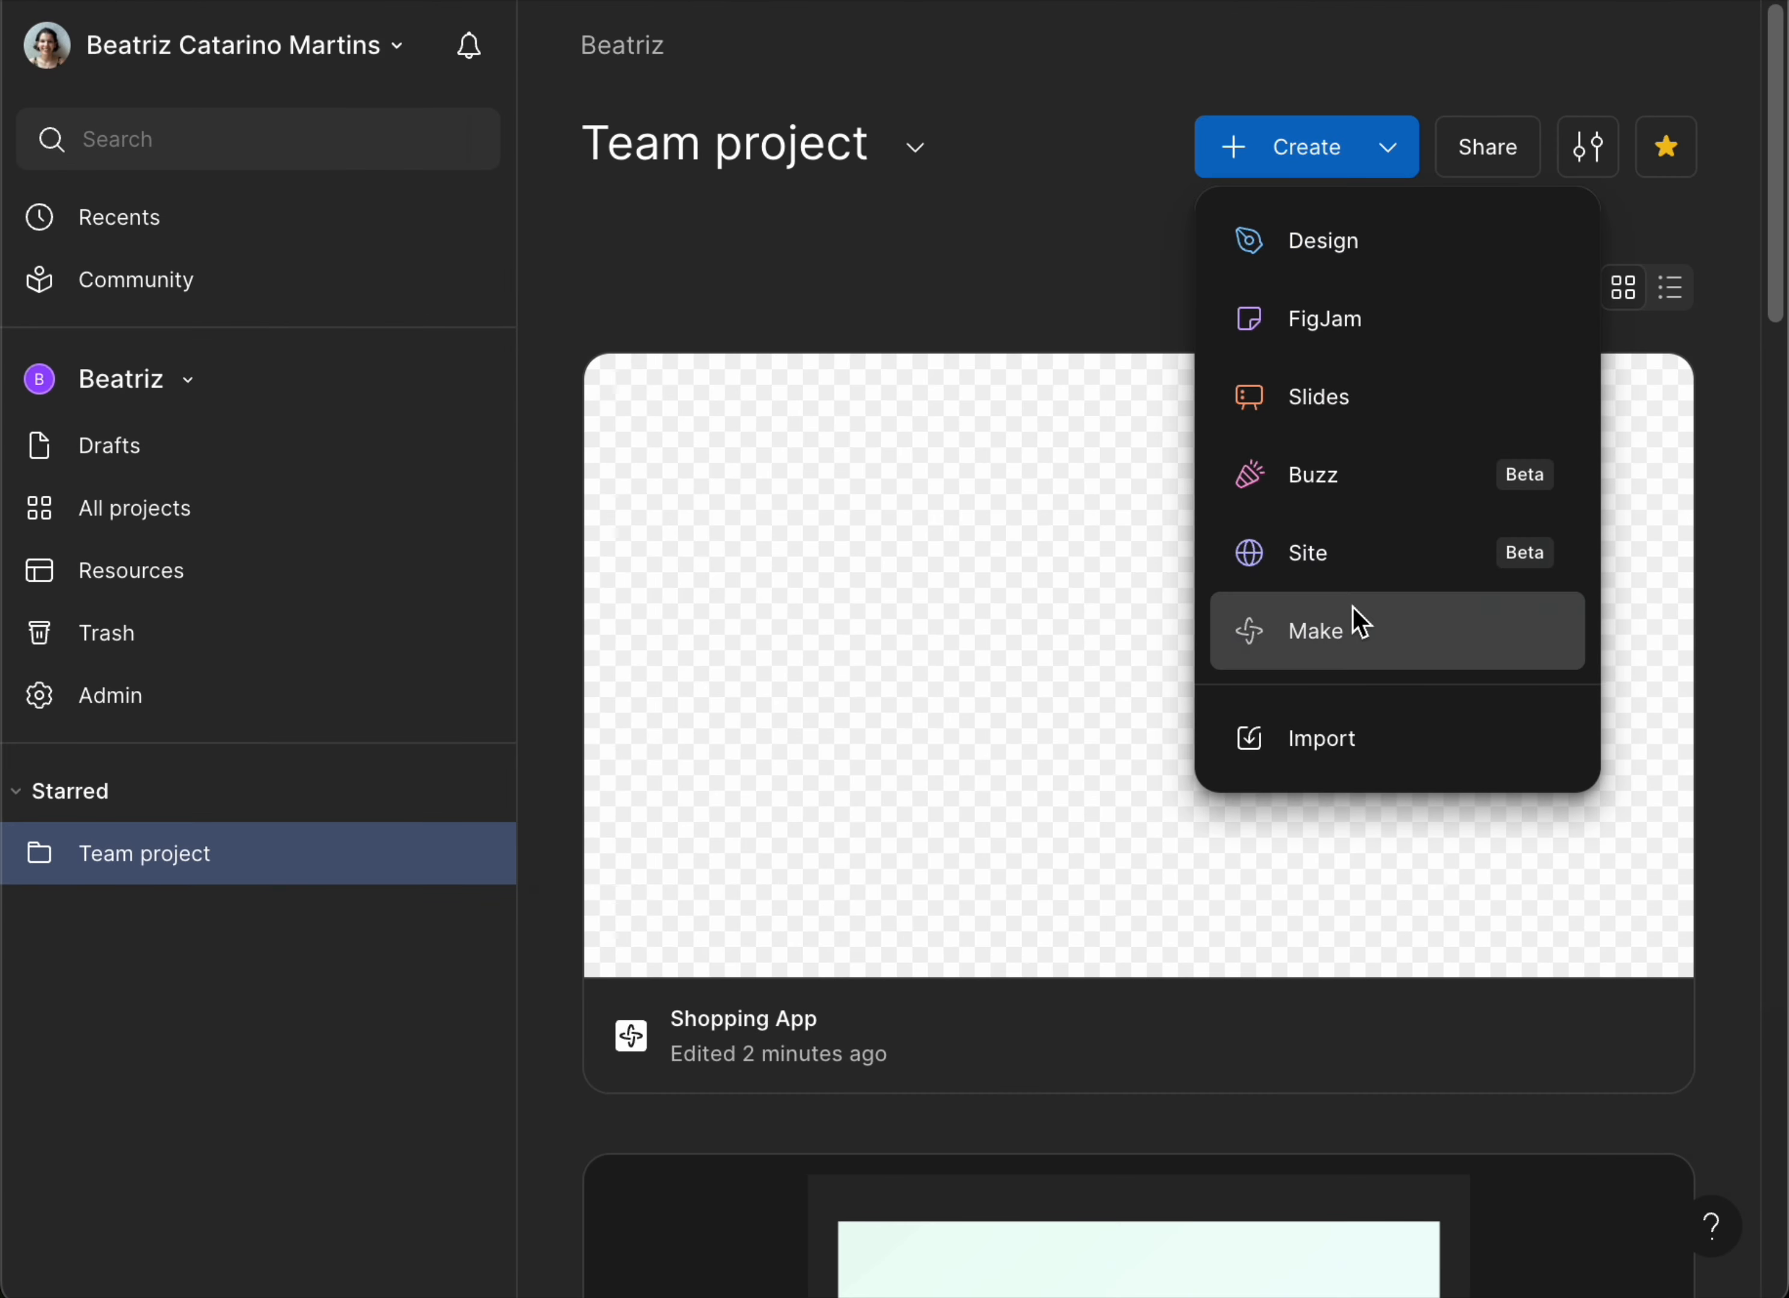
left_click(1359, 631)
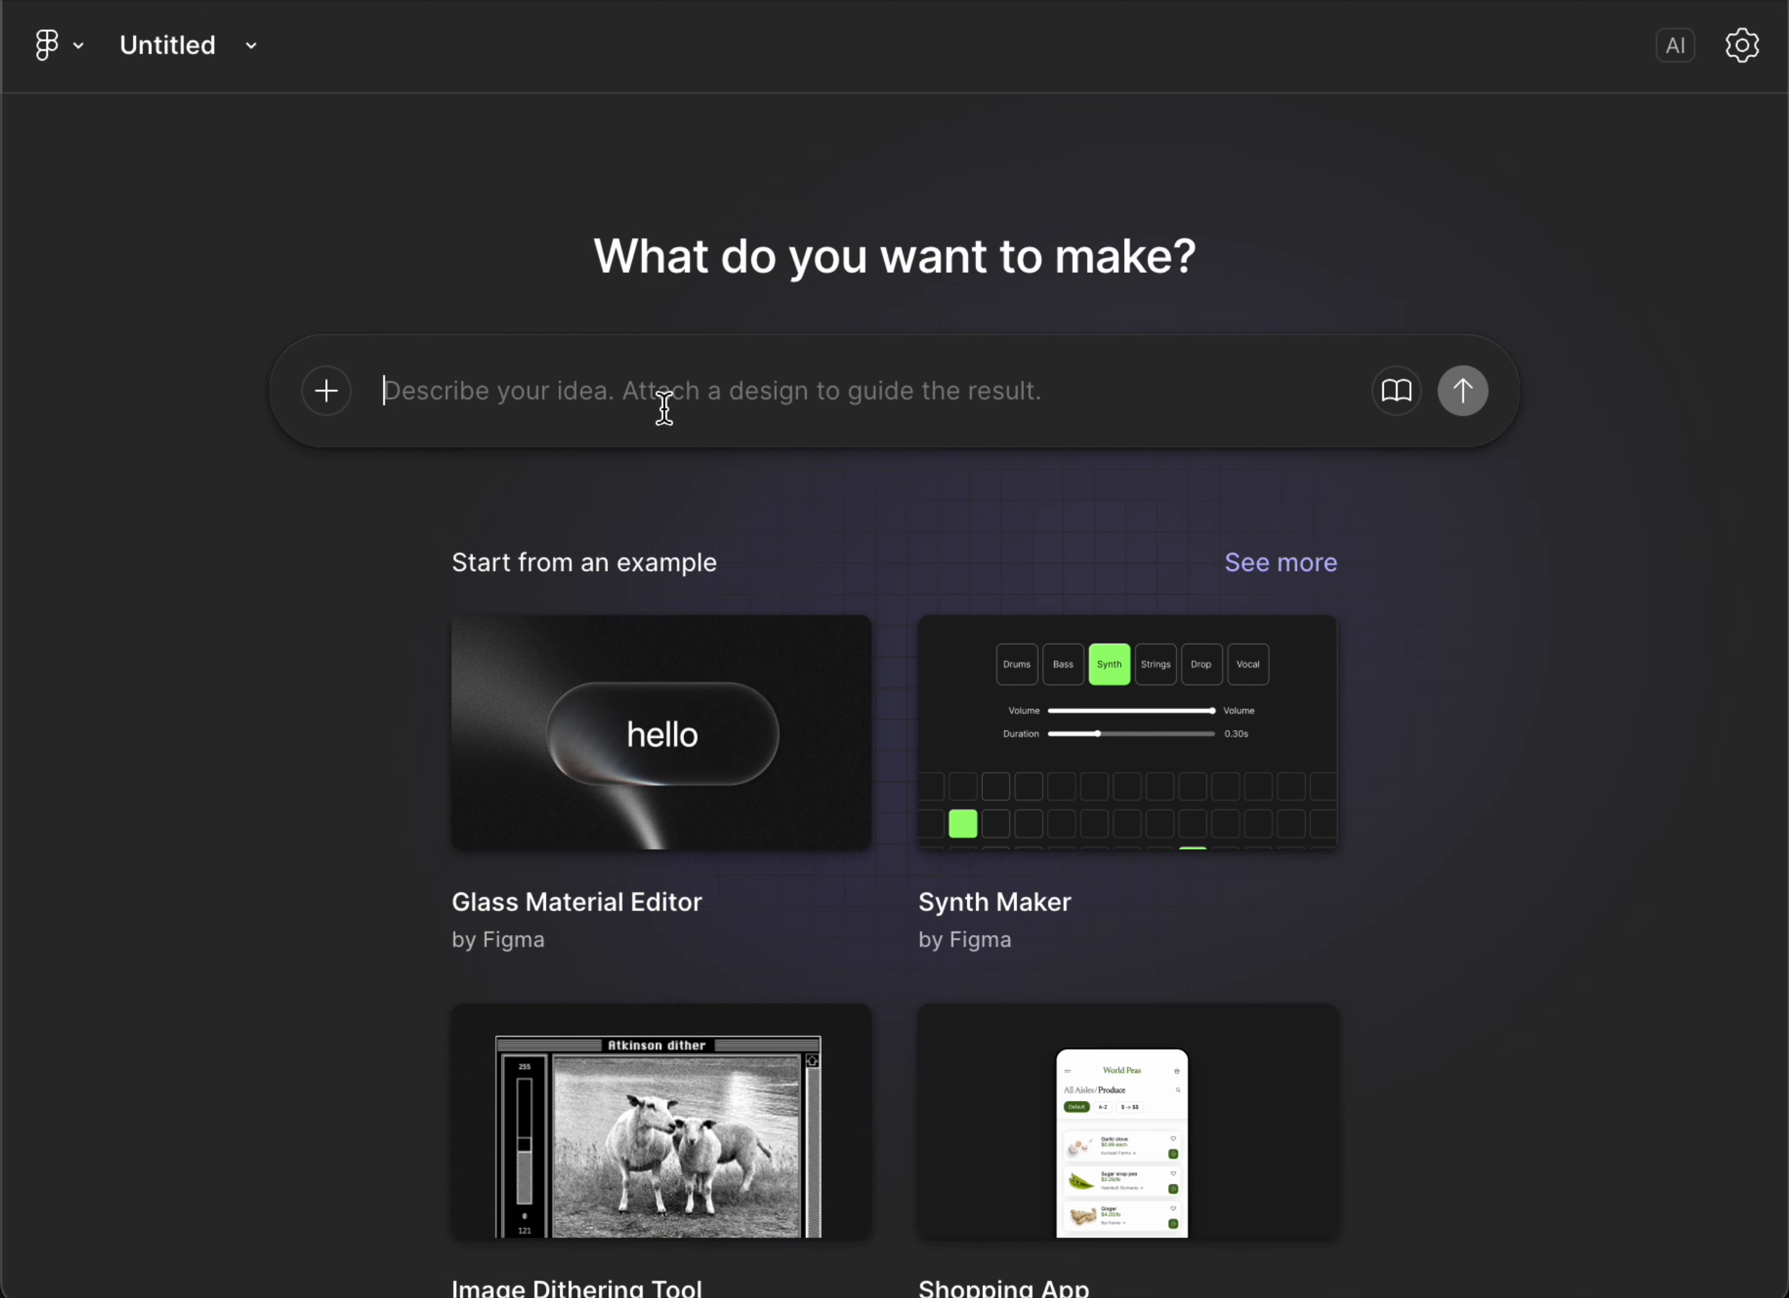
Step: Submit the prompt "please support me on generating an onboarding flow for a wellness app - it should be friendly and minimalist"
type("please support ne m")
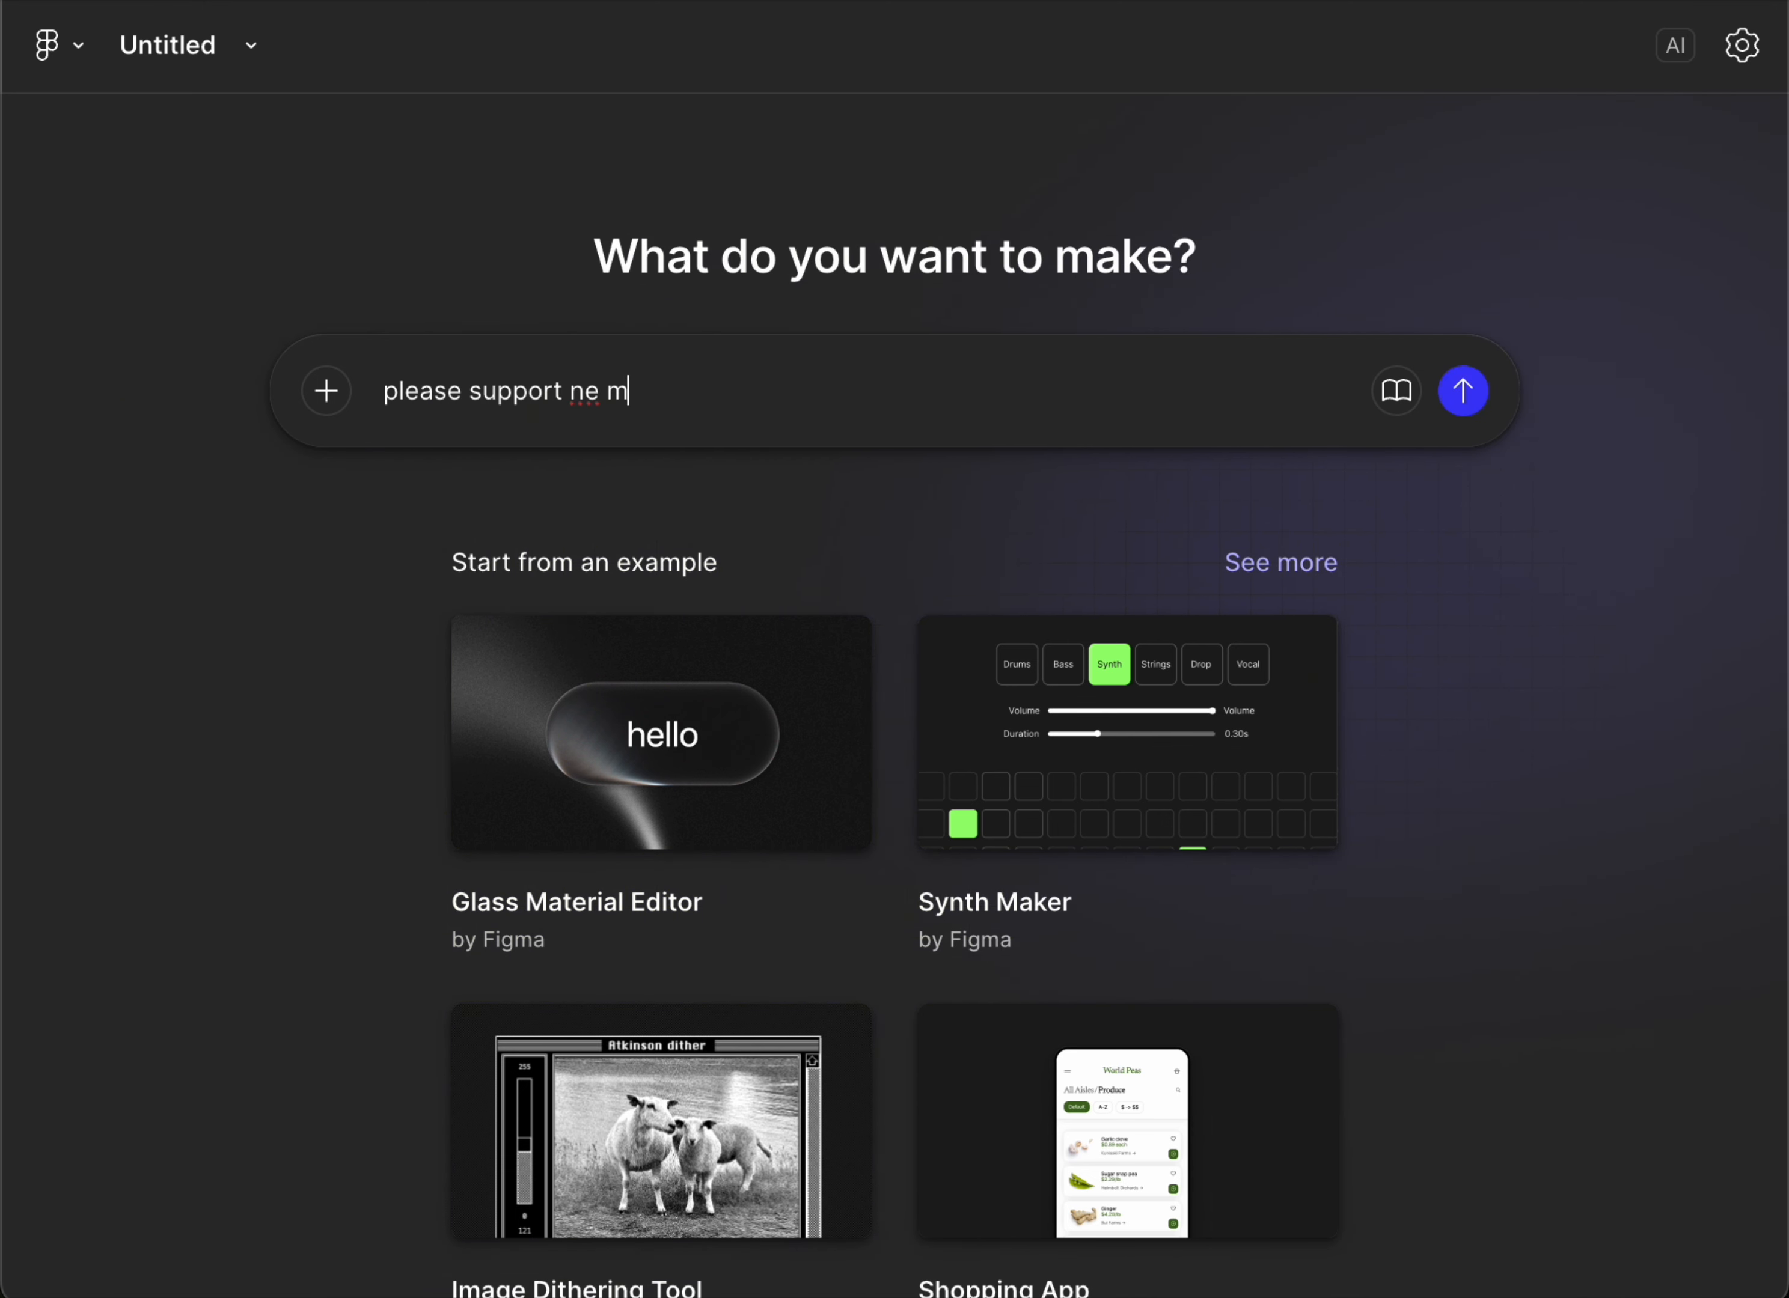
key("BackSpace")
key("BackSpace")
key("BackSpace")
key("BackSpace")
type("me on generating a")
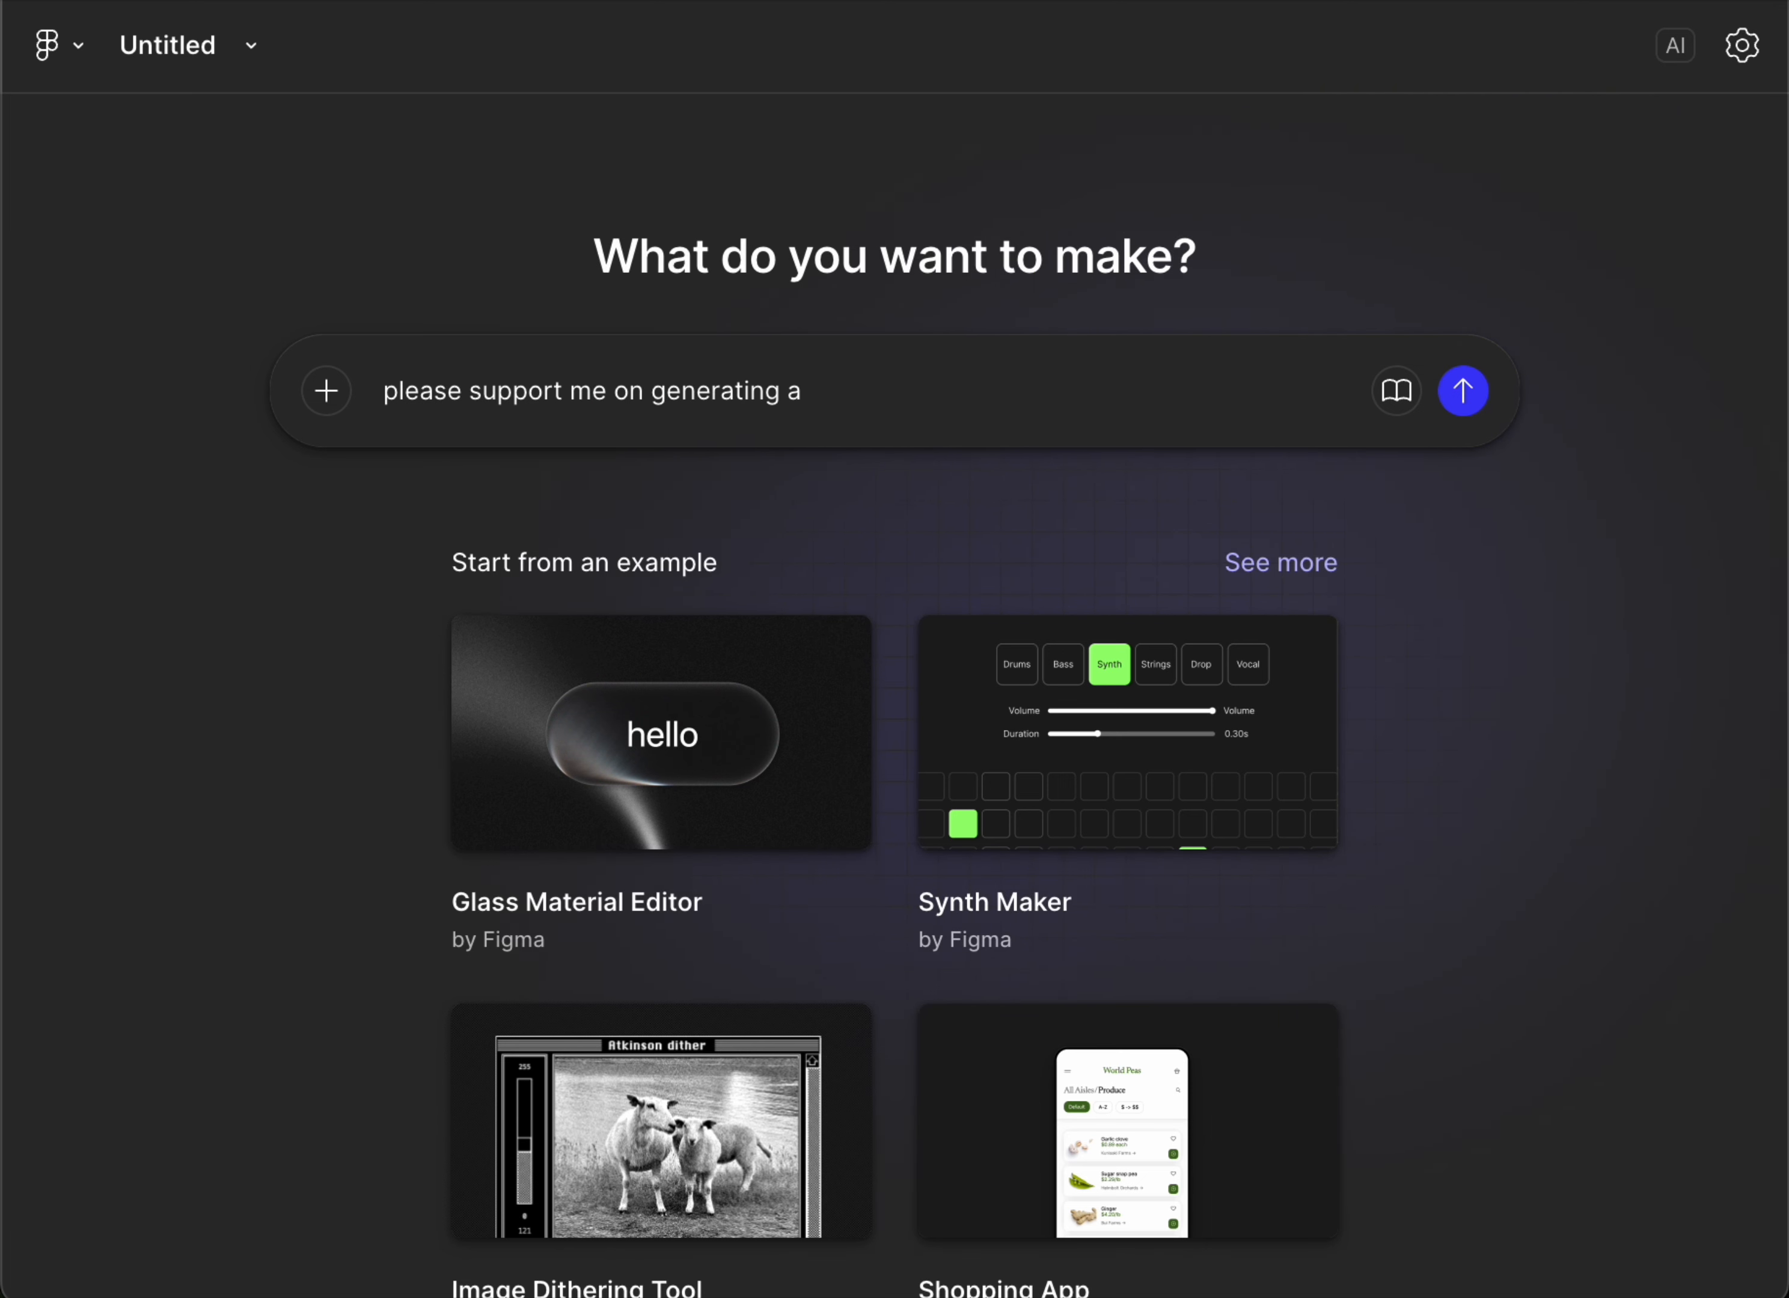
type(" onbo")
key("BackSpace")
key("BackSpace")
key("BackSpace")
key("BackSpace")
key("BackSpace")
type("n o")
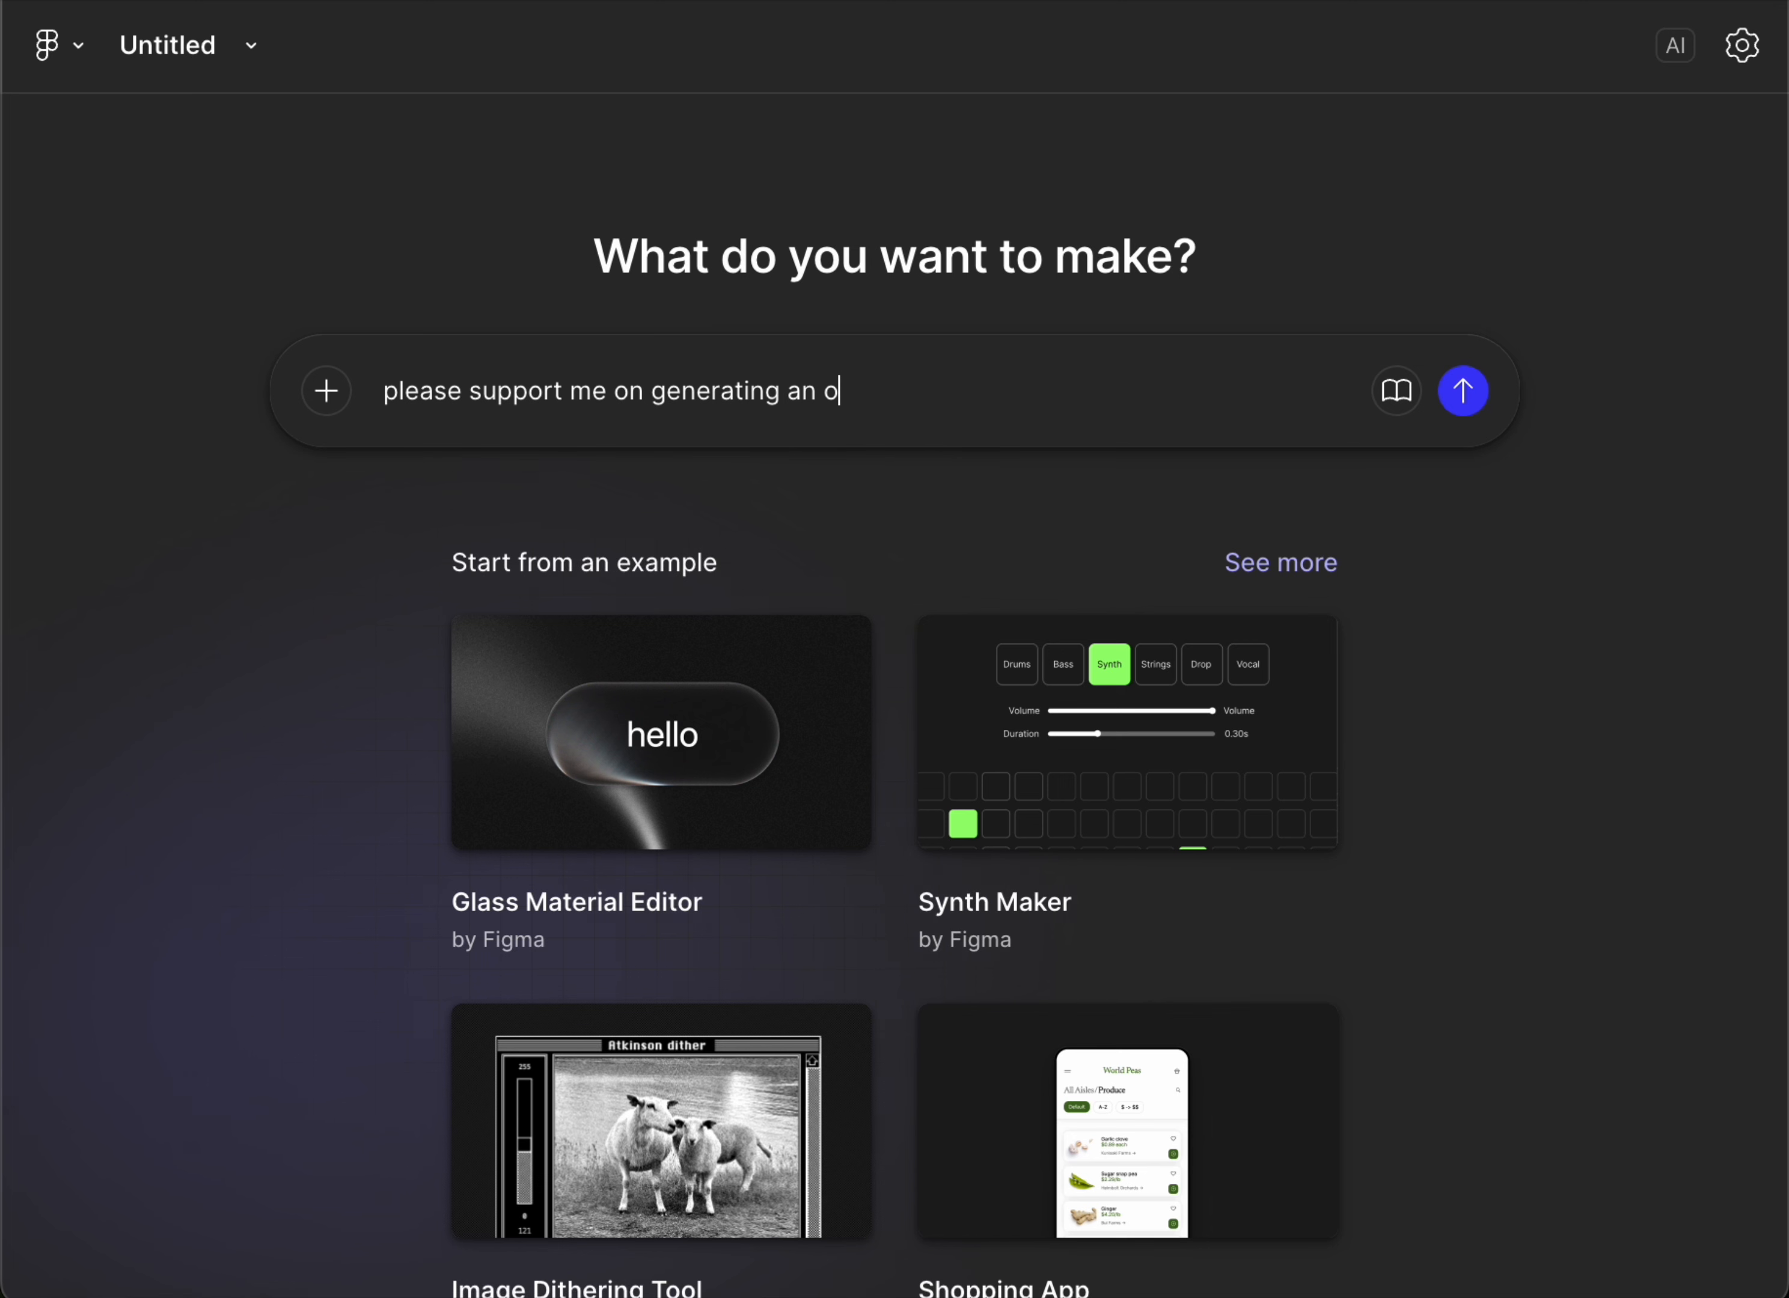
type("nboarding flow for a wellne")
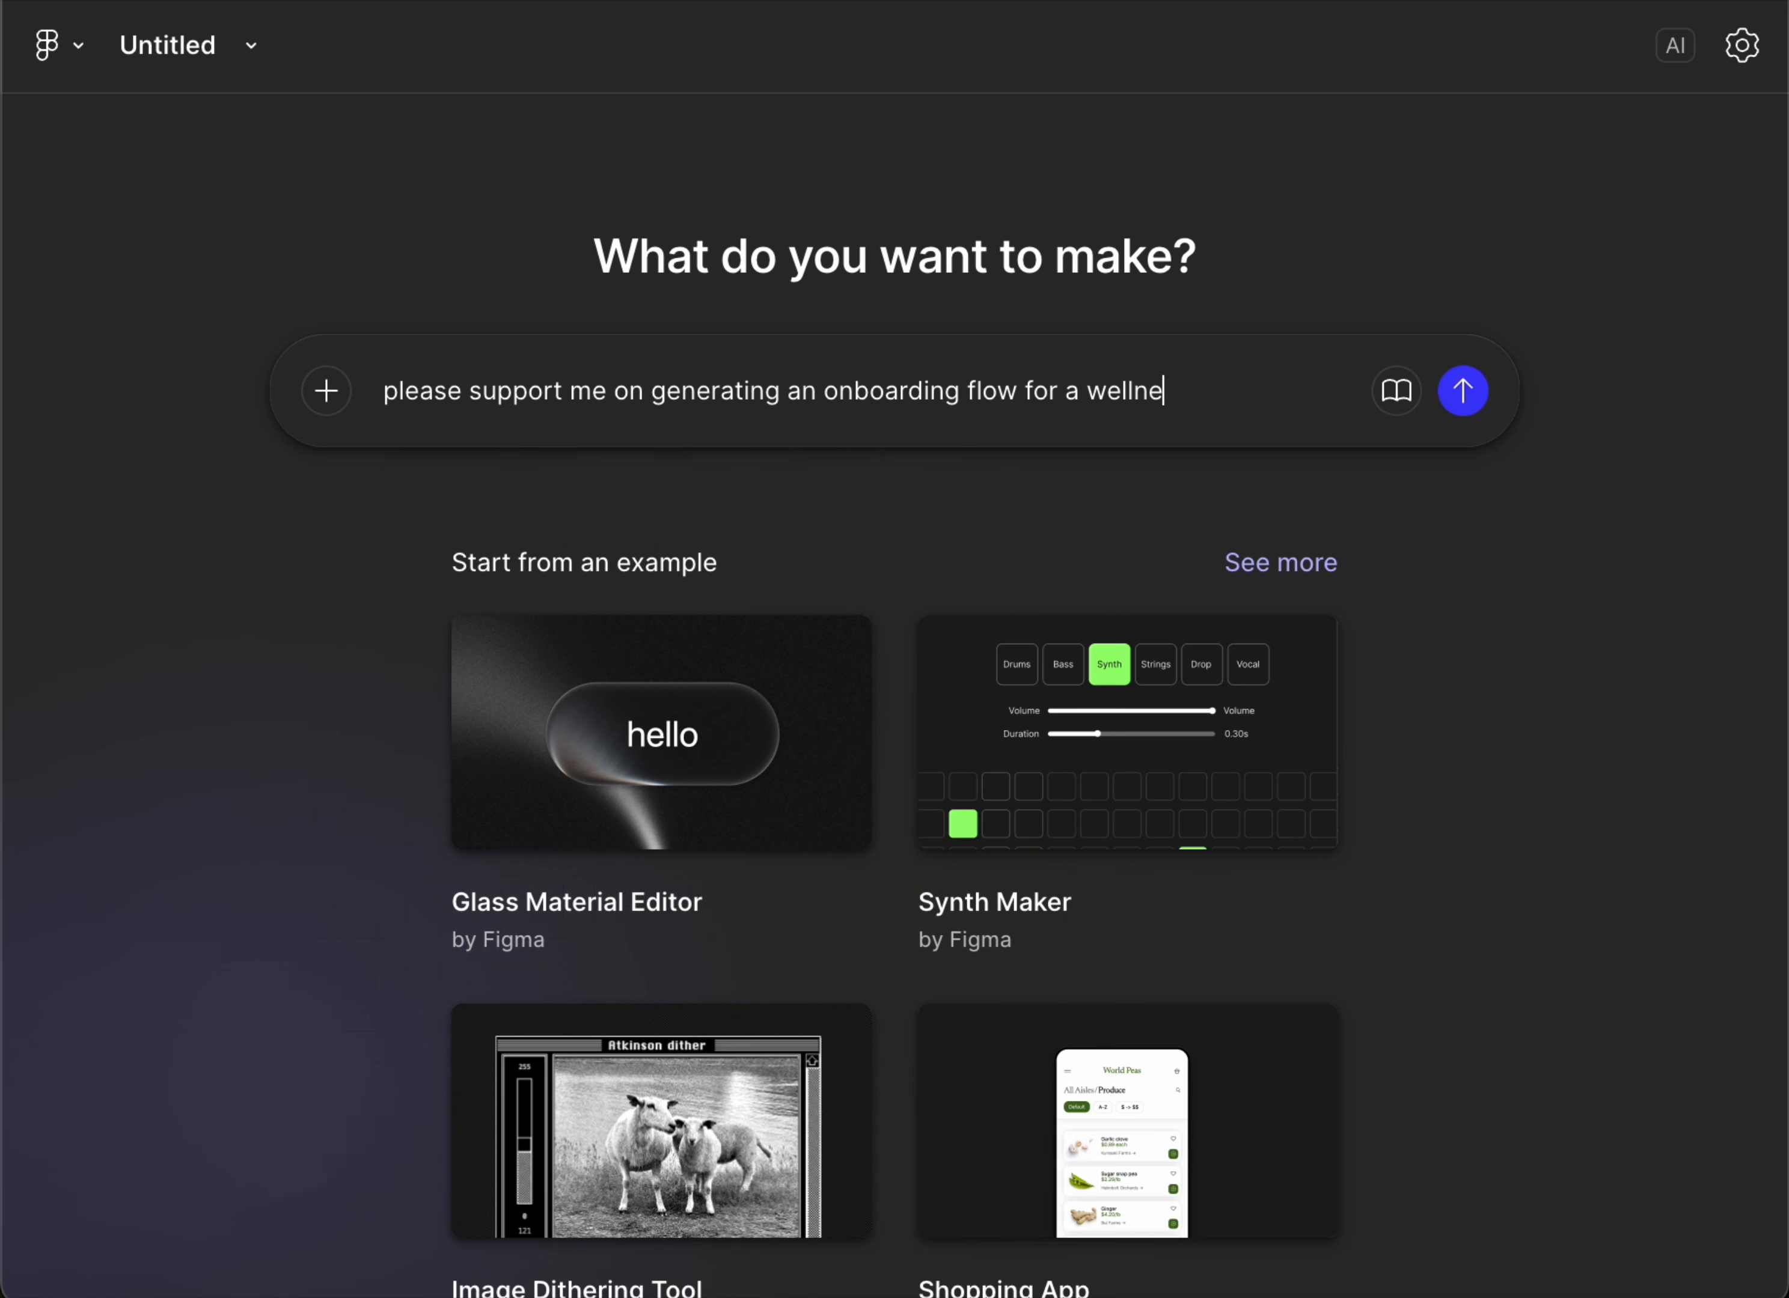
type("ss app - it should be ")
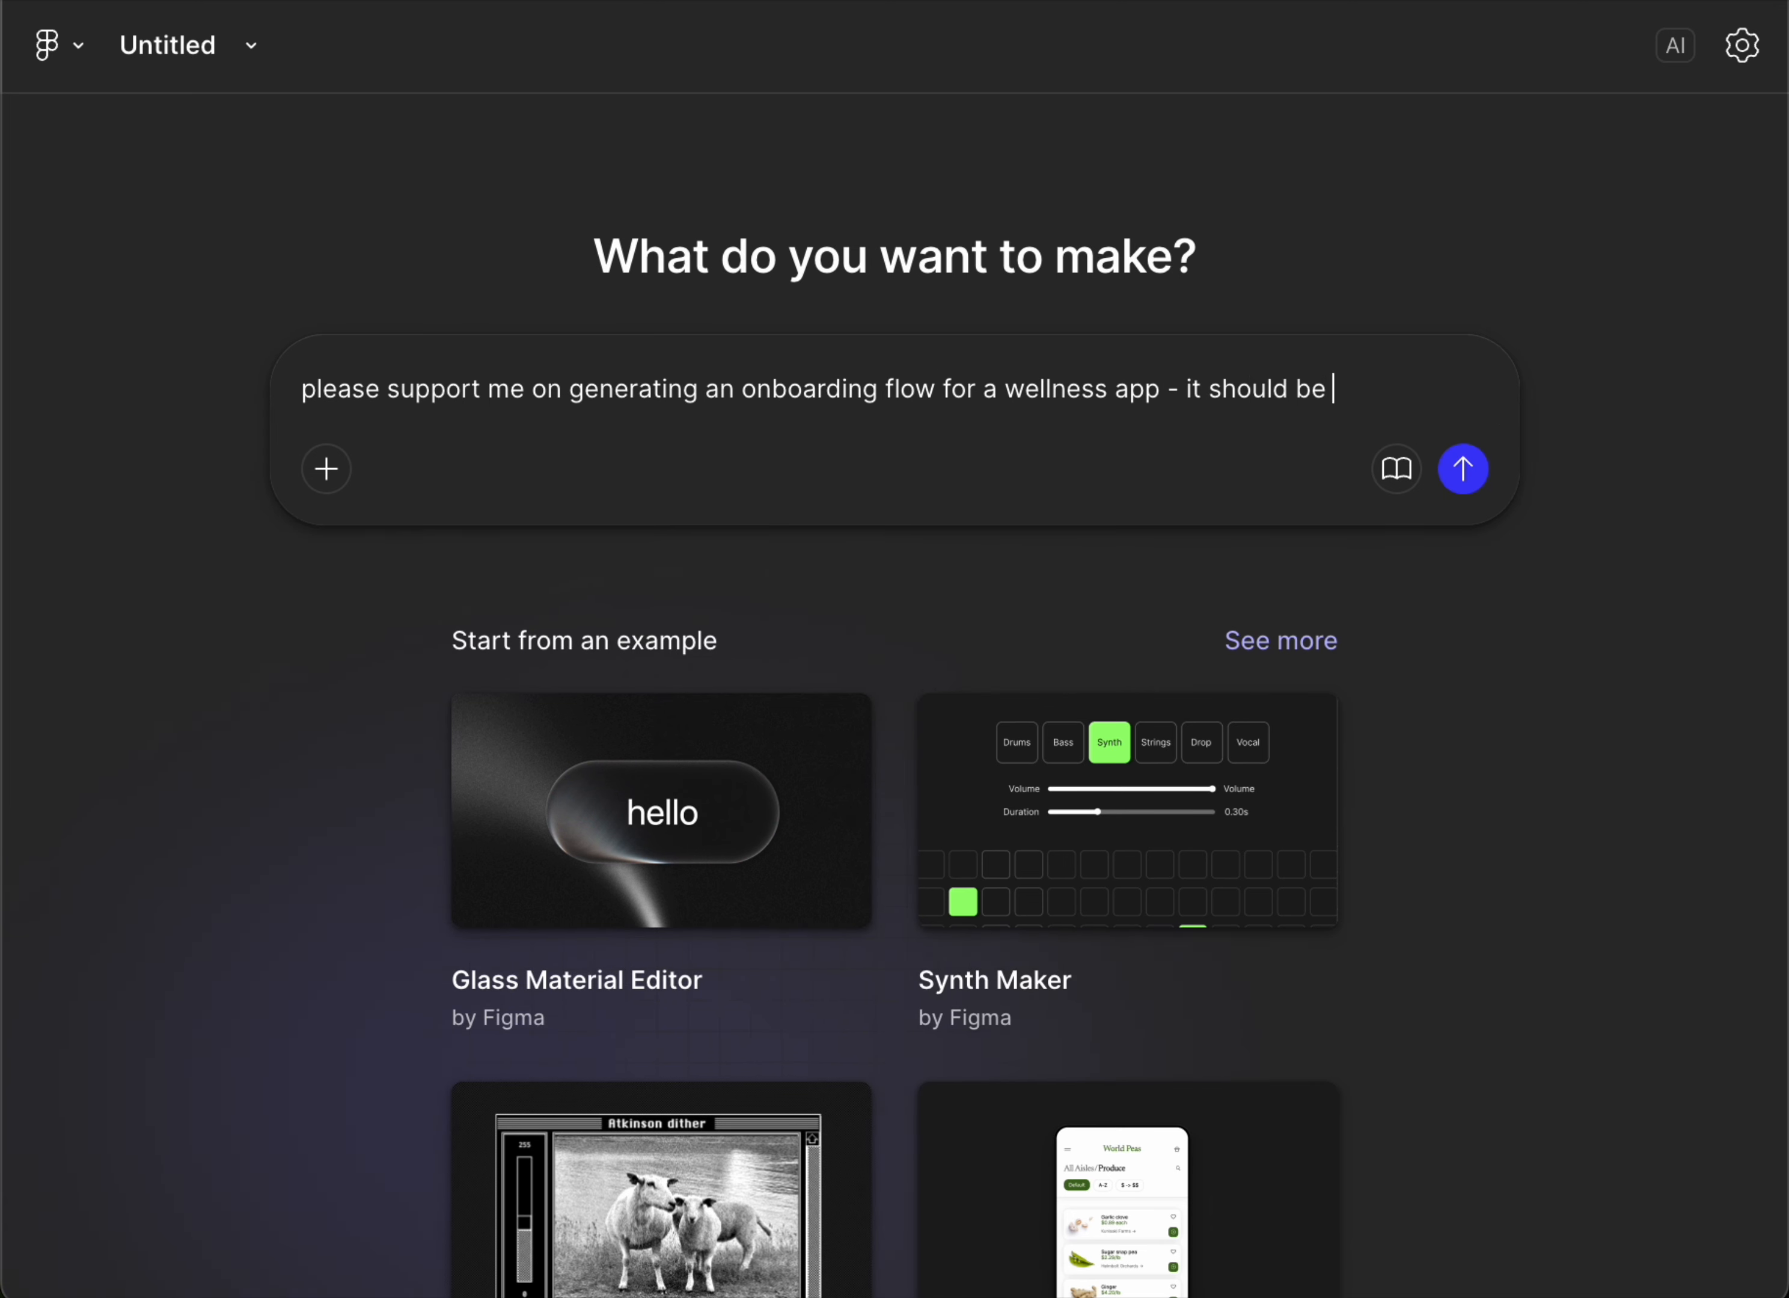
type("friendly and minimalis")
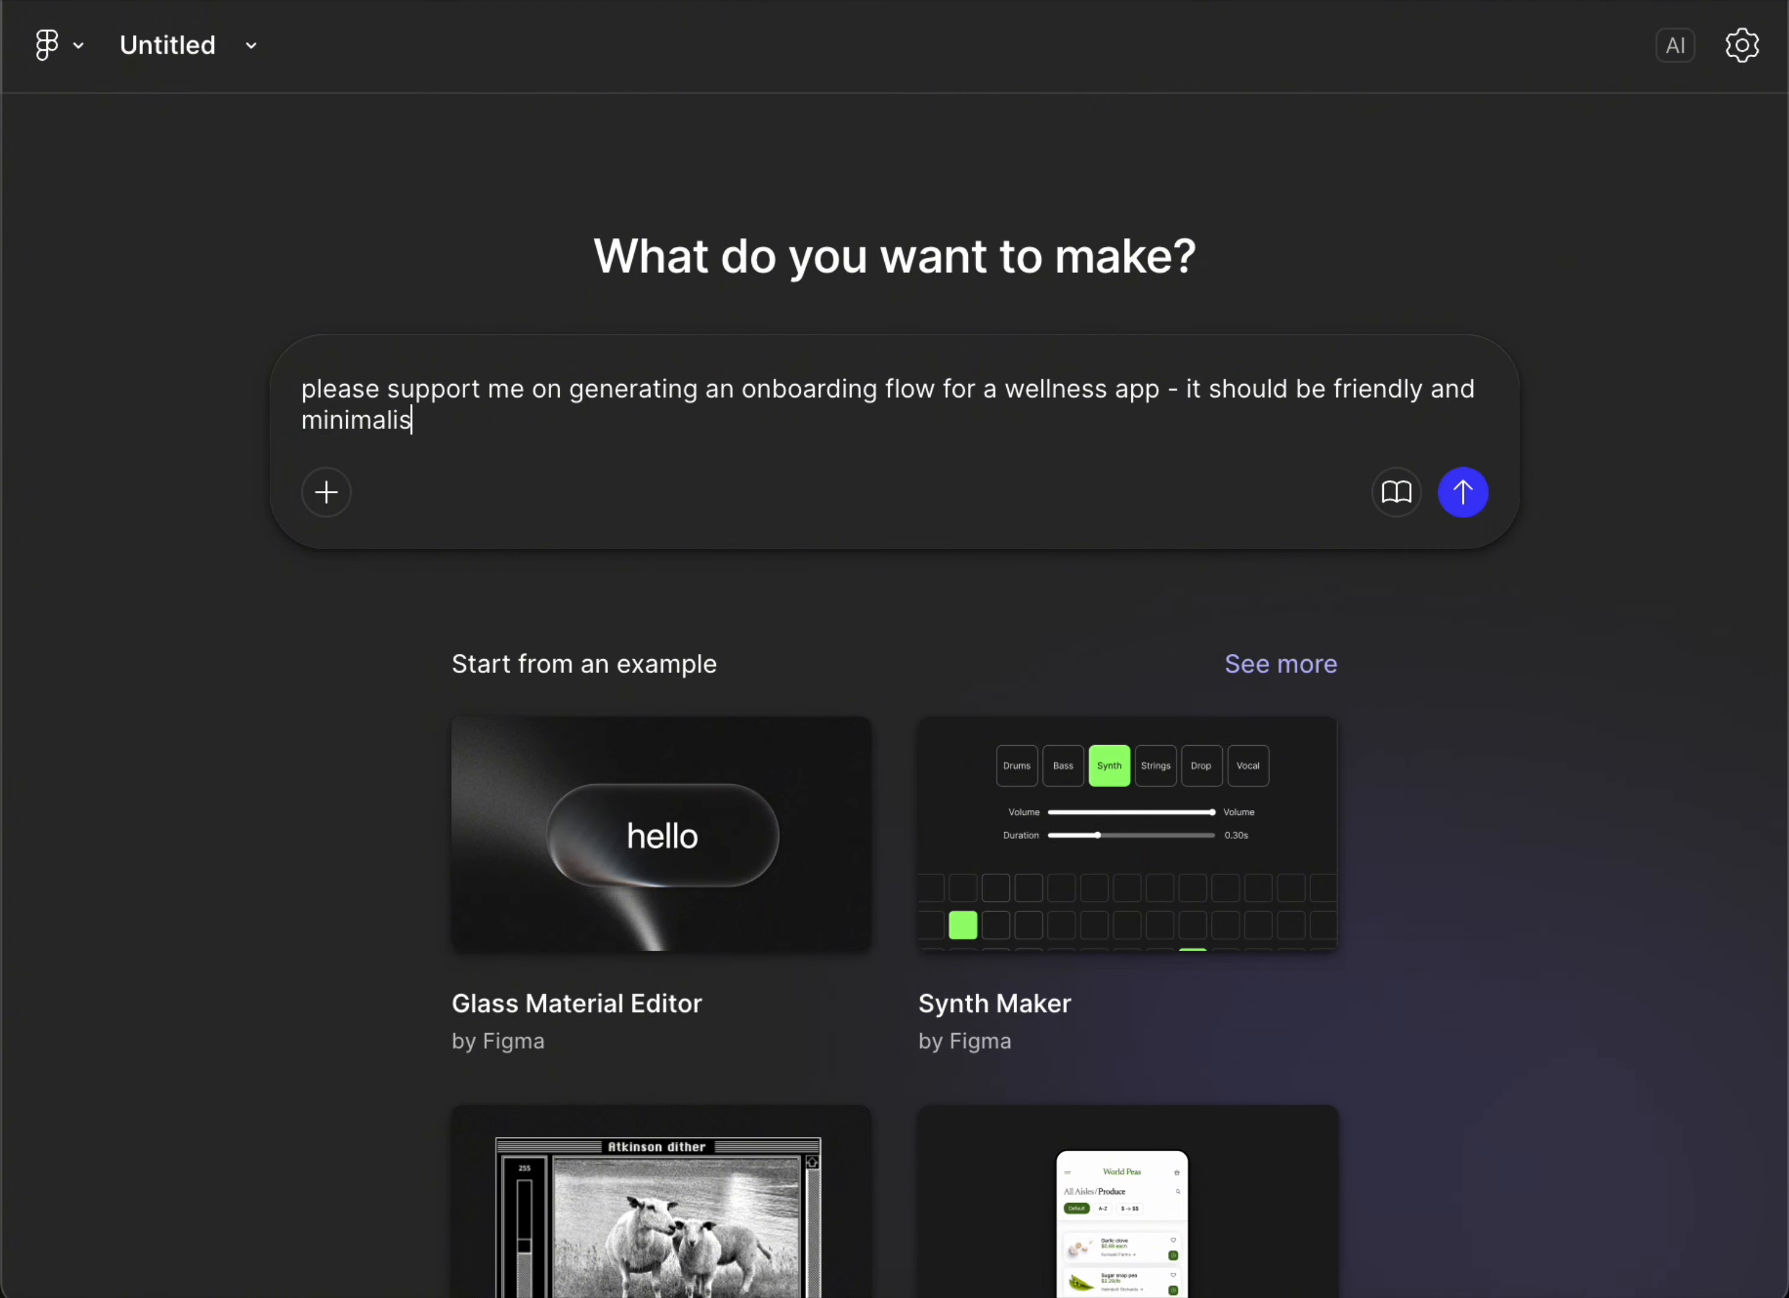
type("t")
key("Return")
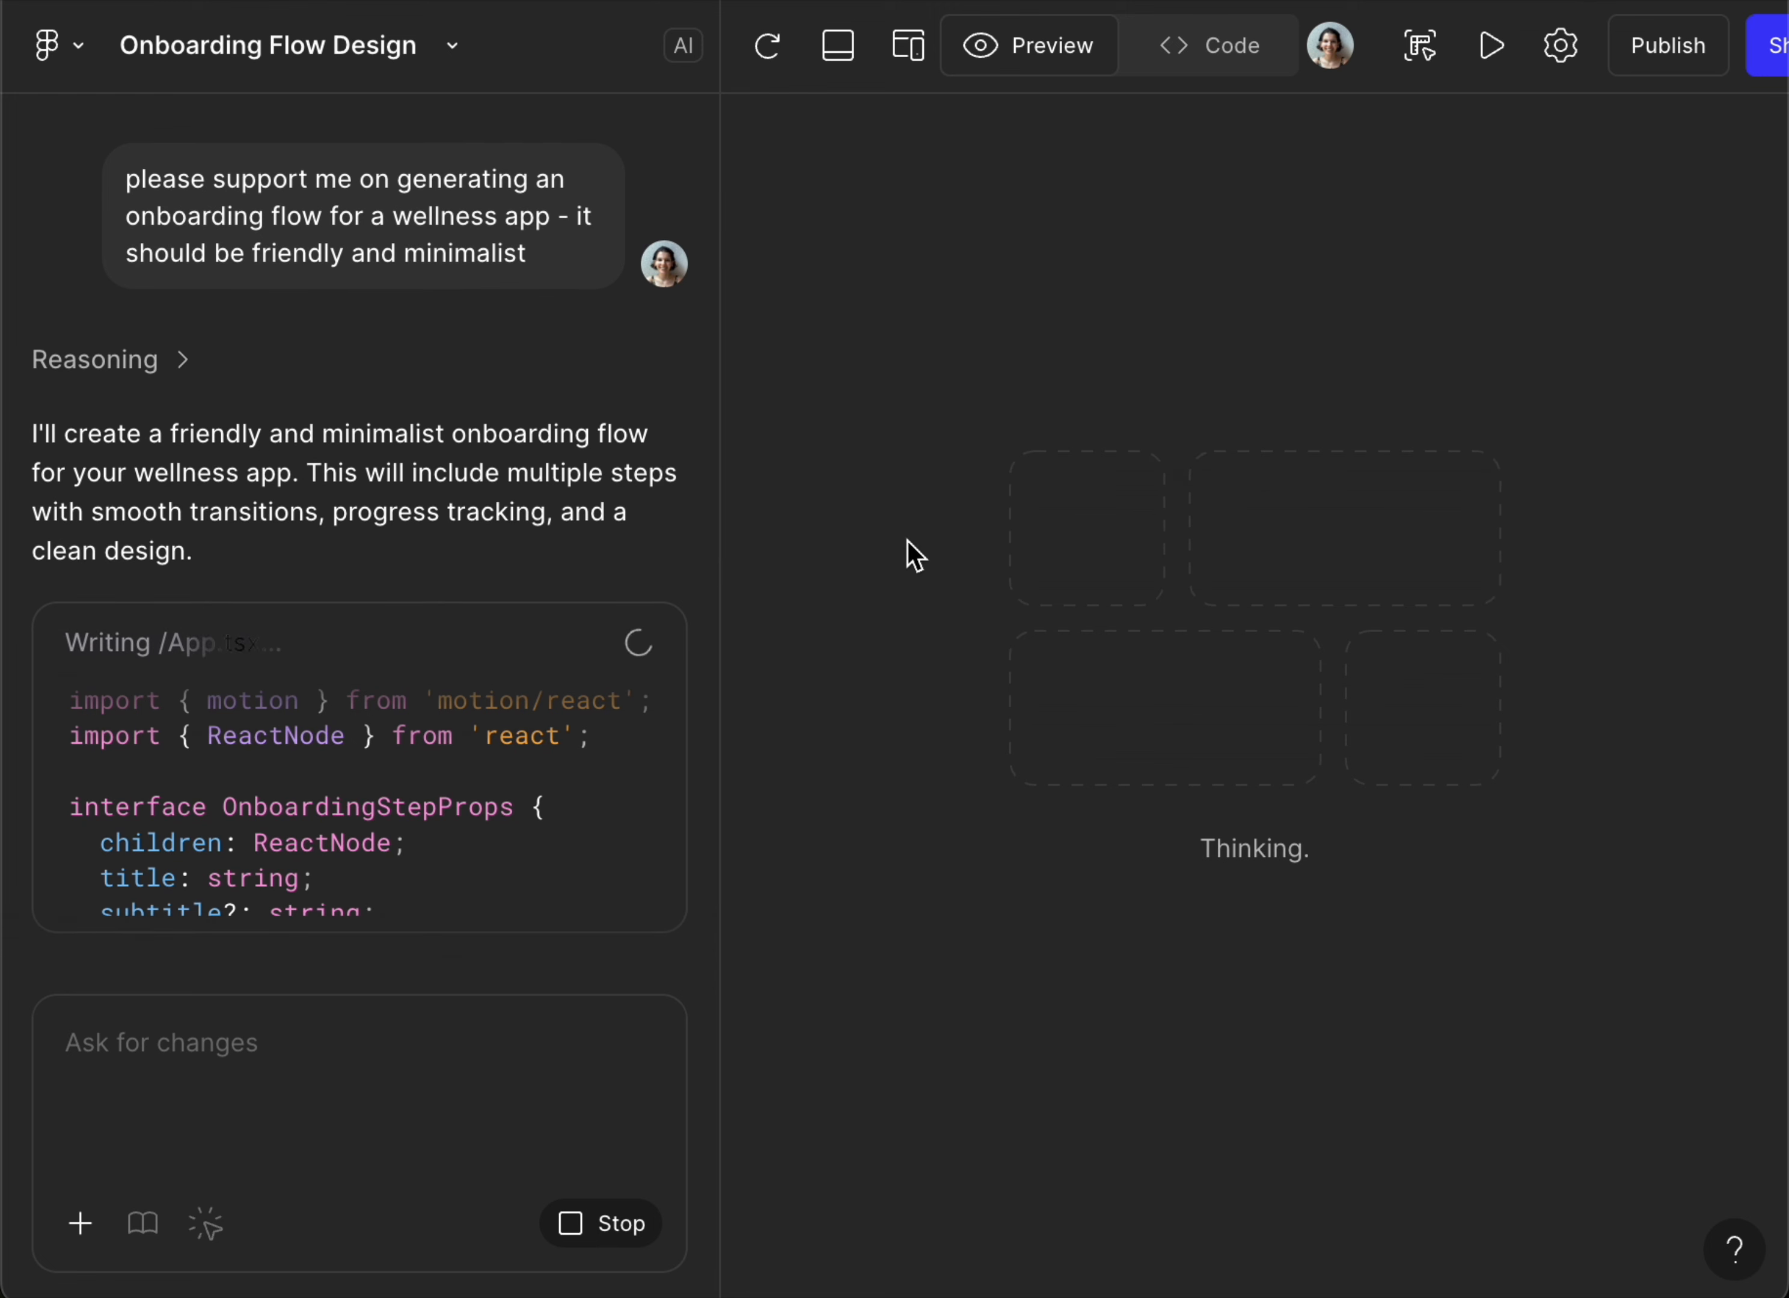
Step: Look at the generated code, return to the preview, and read the AI's summary and suggested next steps
left_click(1197, 54)
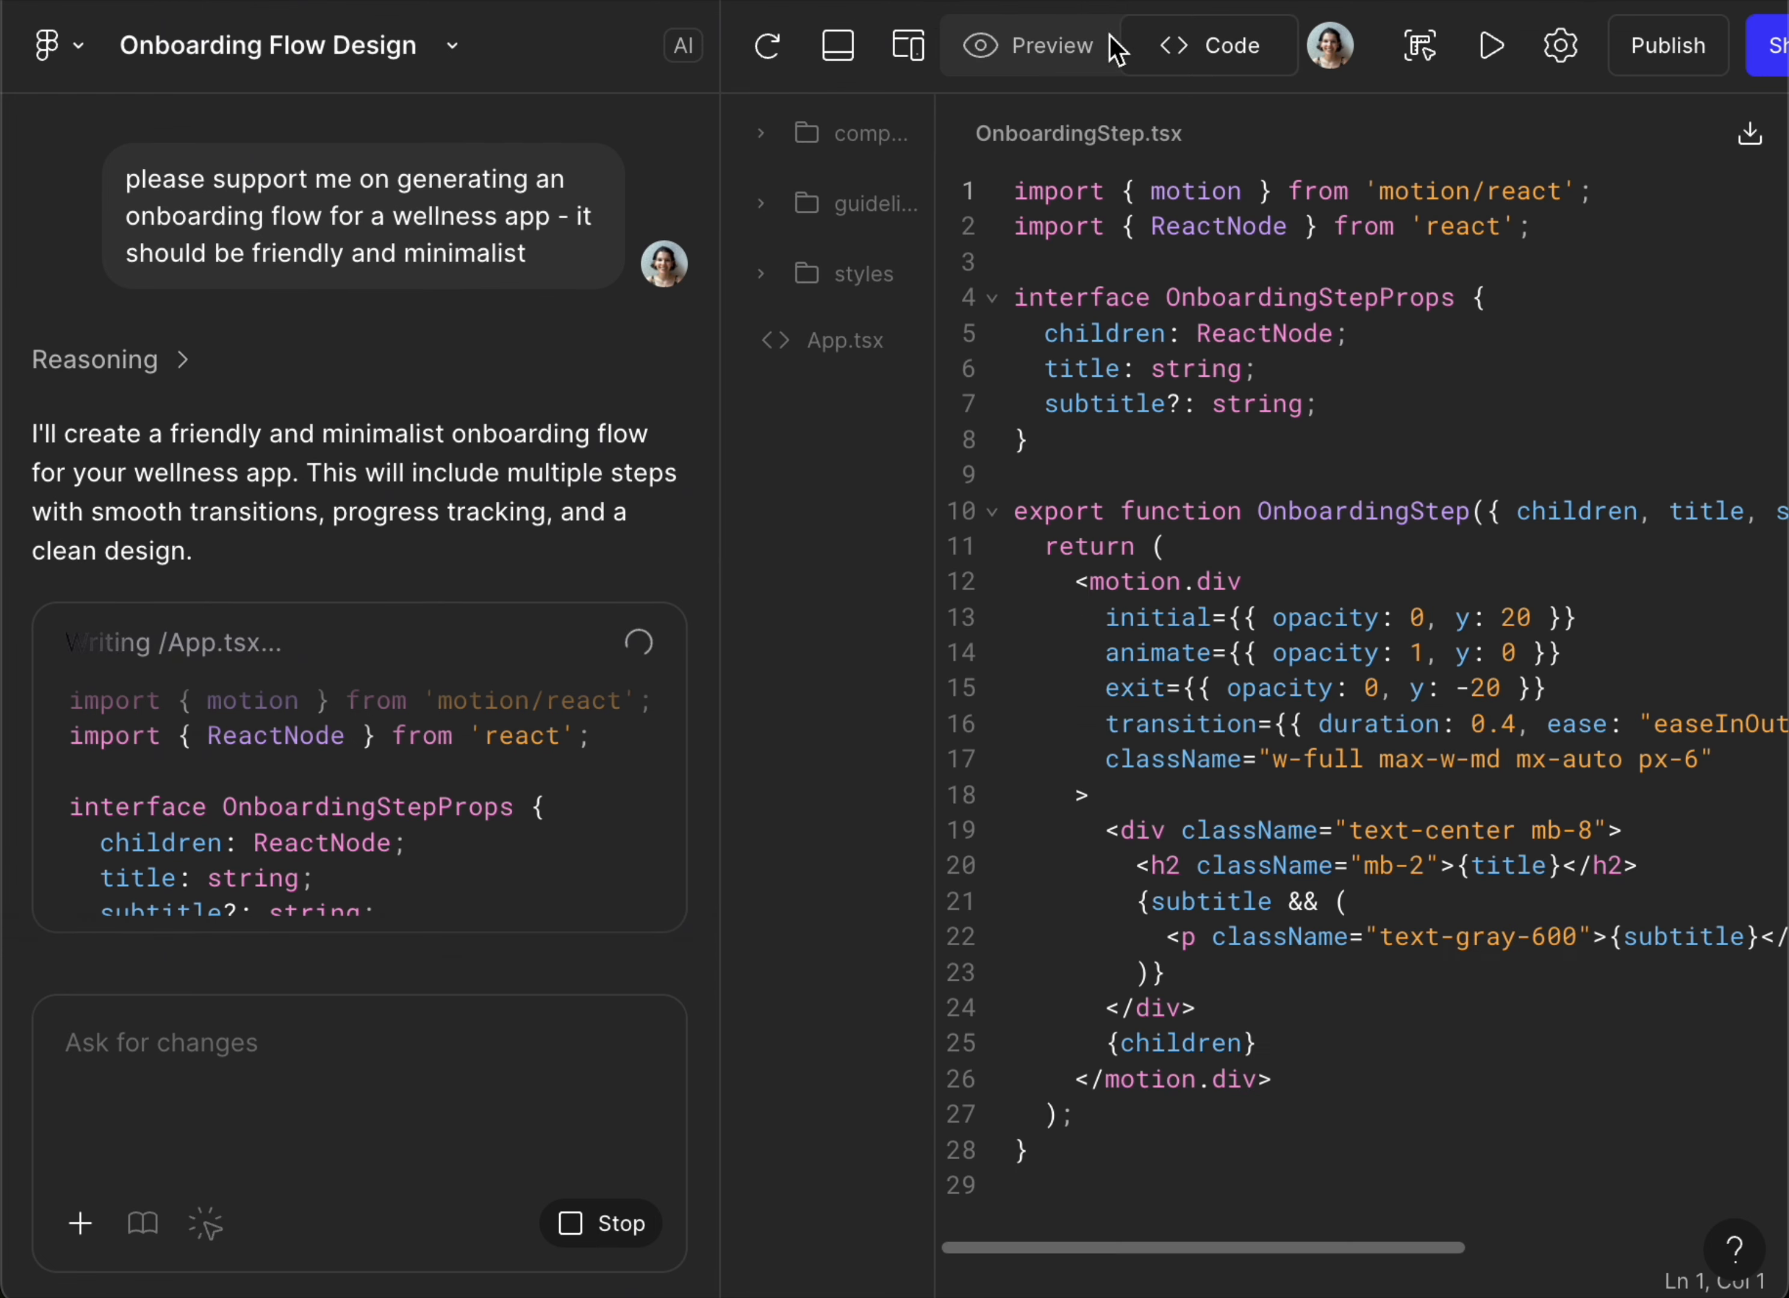
left_click(1005, 63)
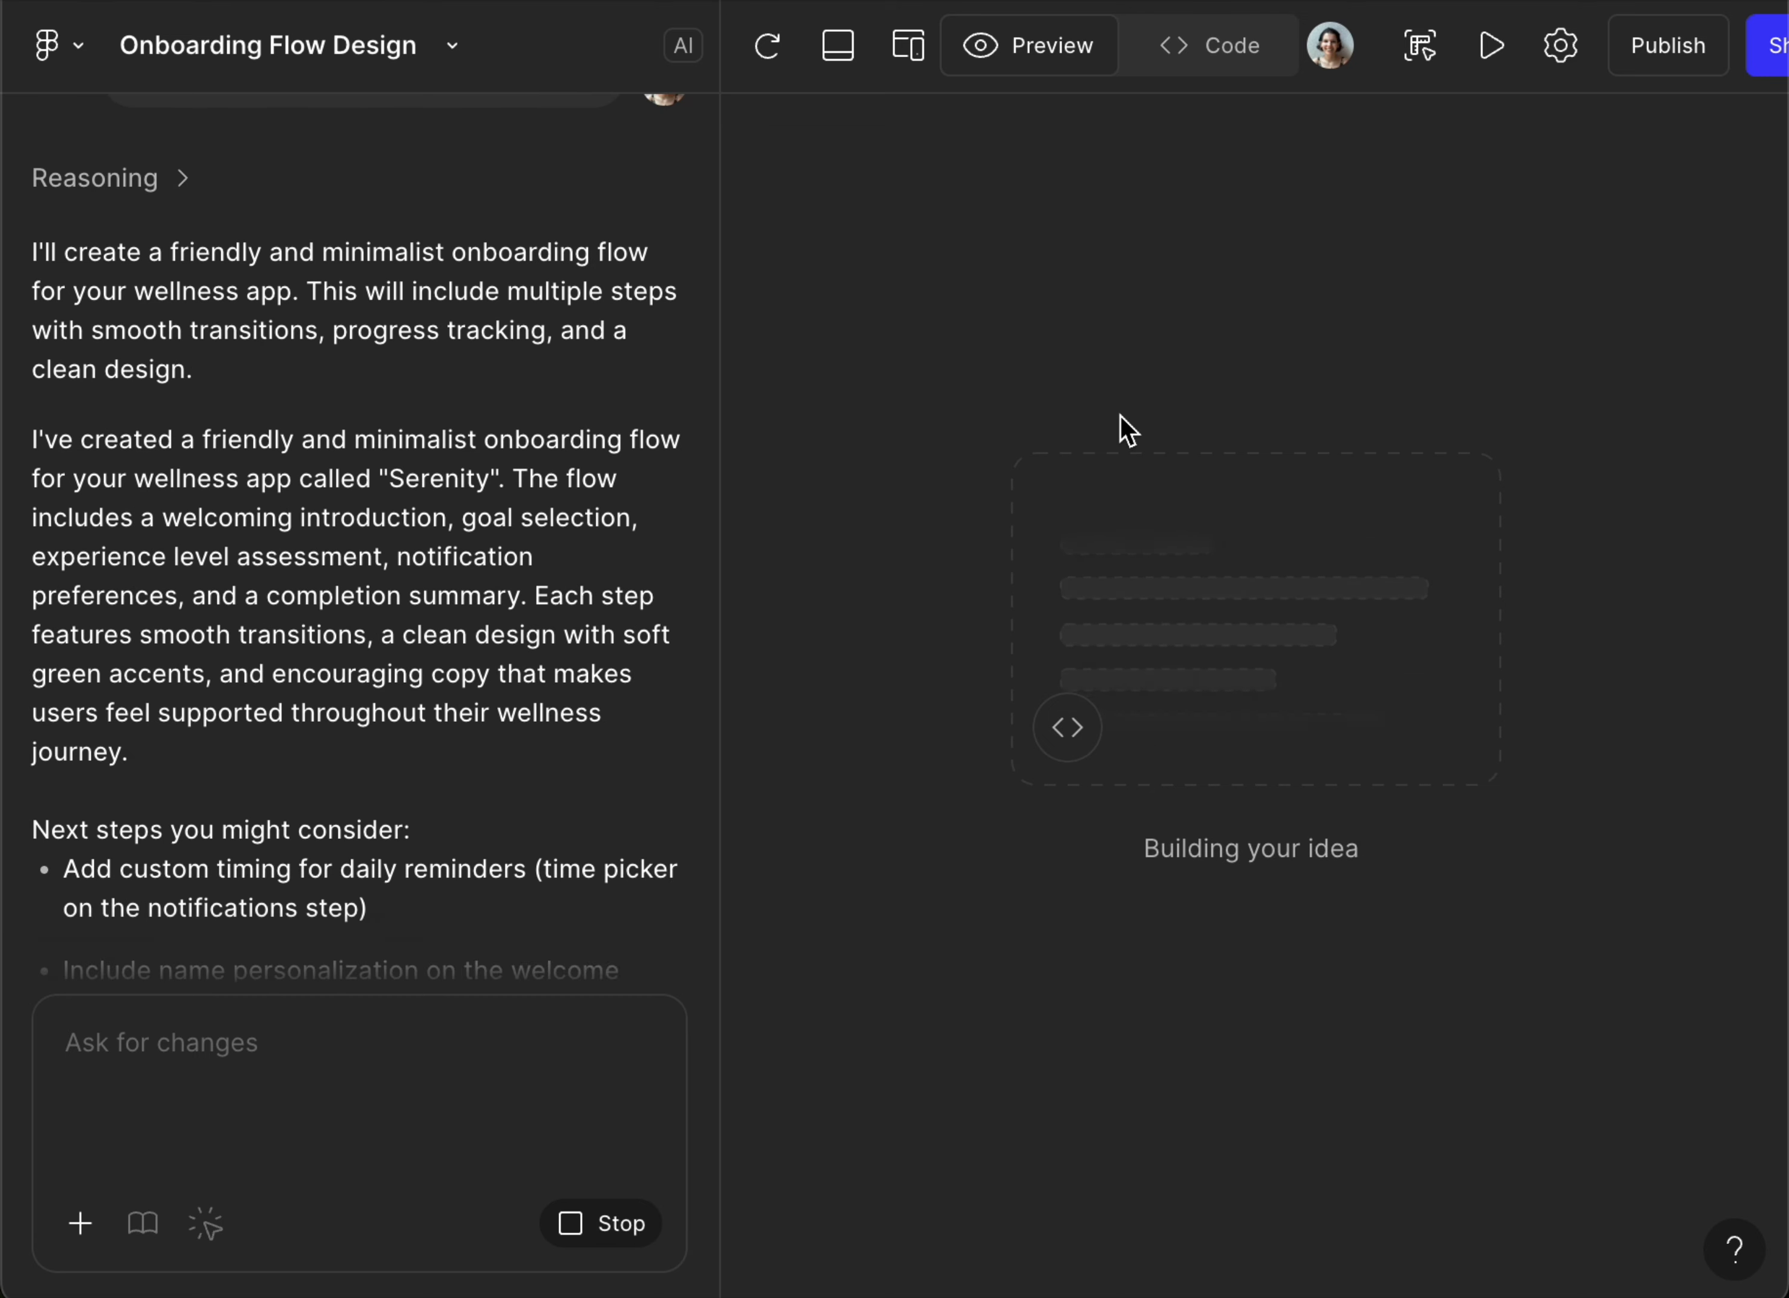
scroll(190, 284, "up", 5)
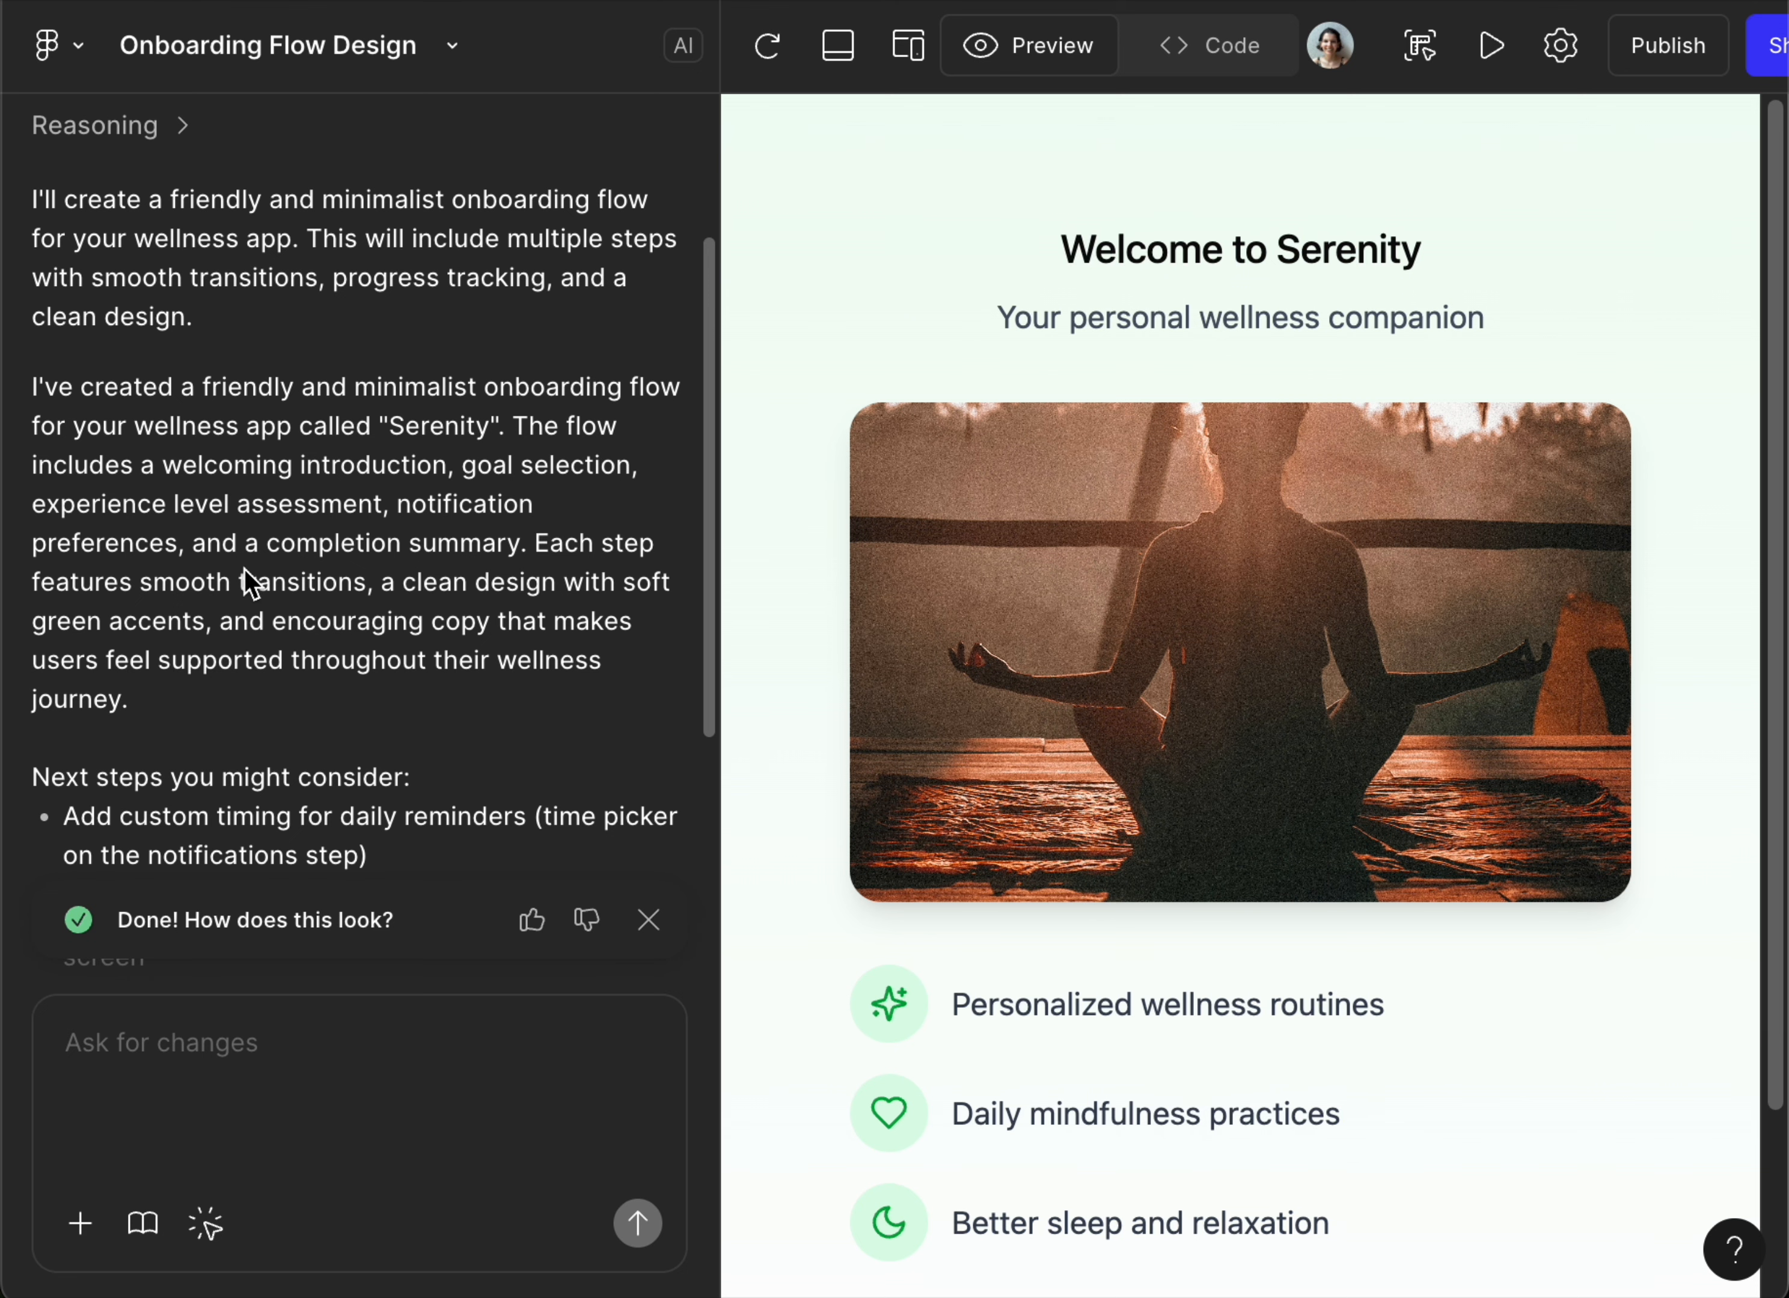
scroll(508, 565, "down", 5)
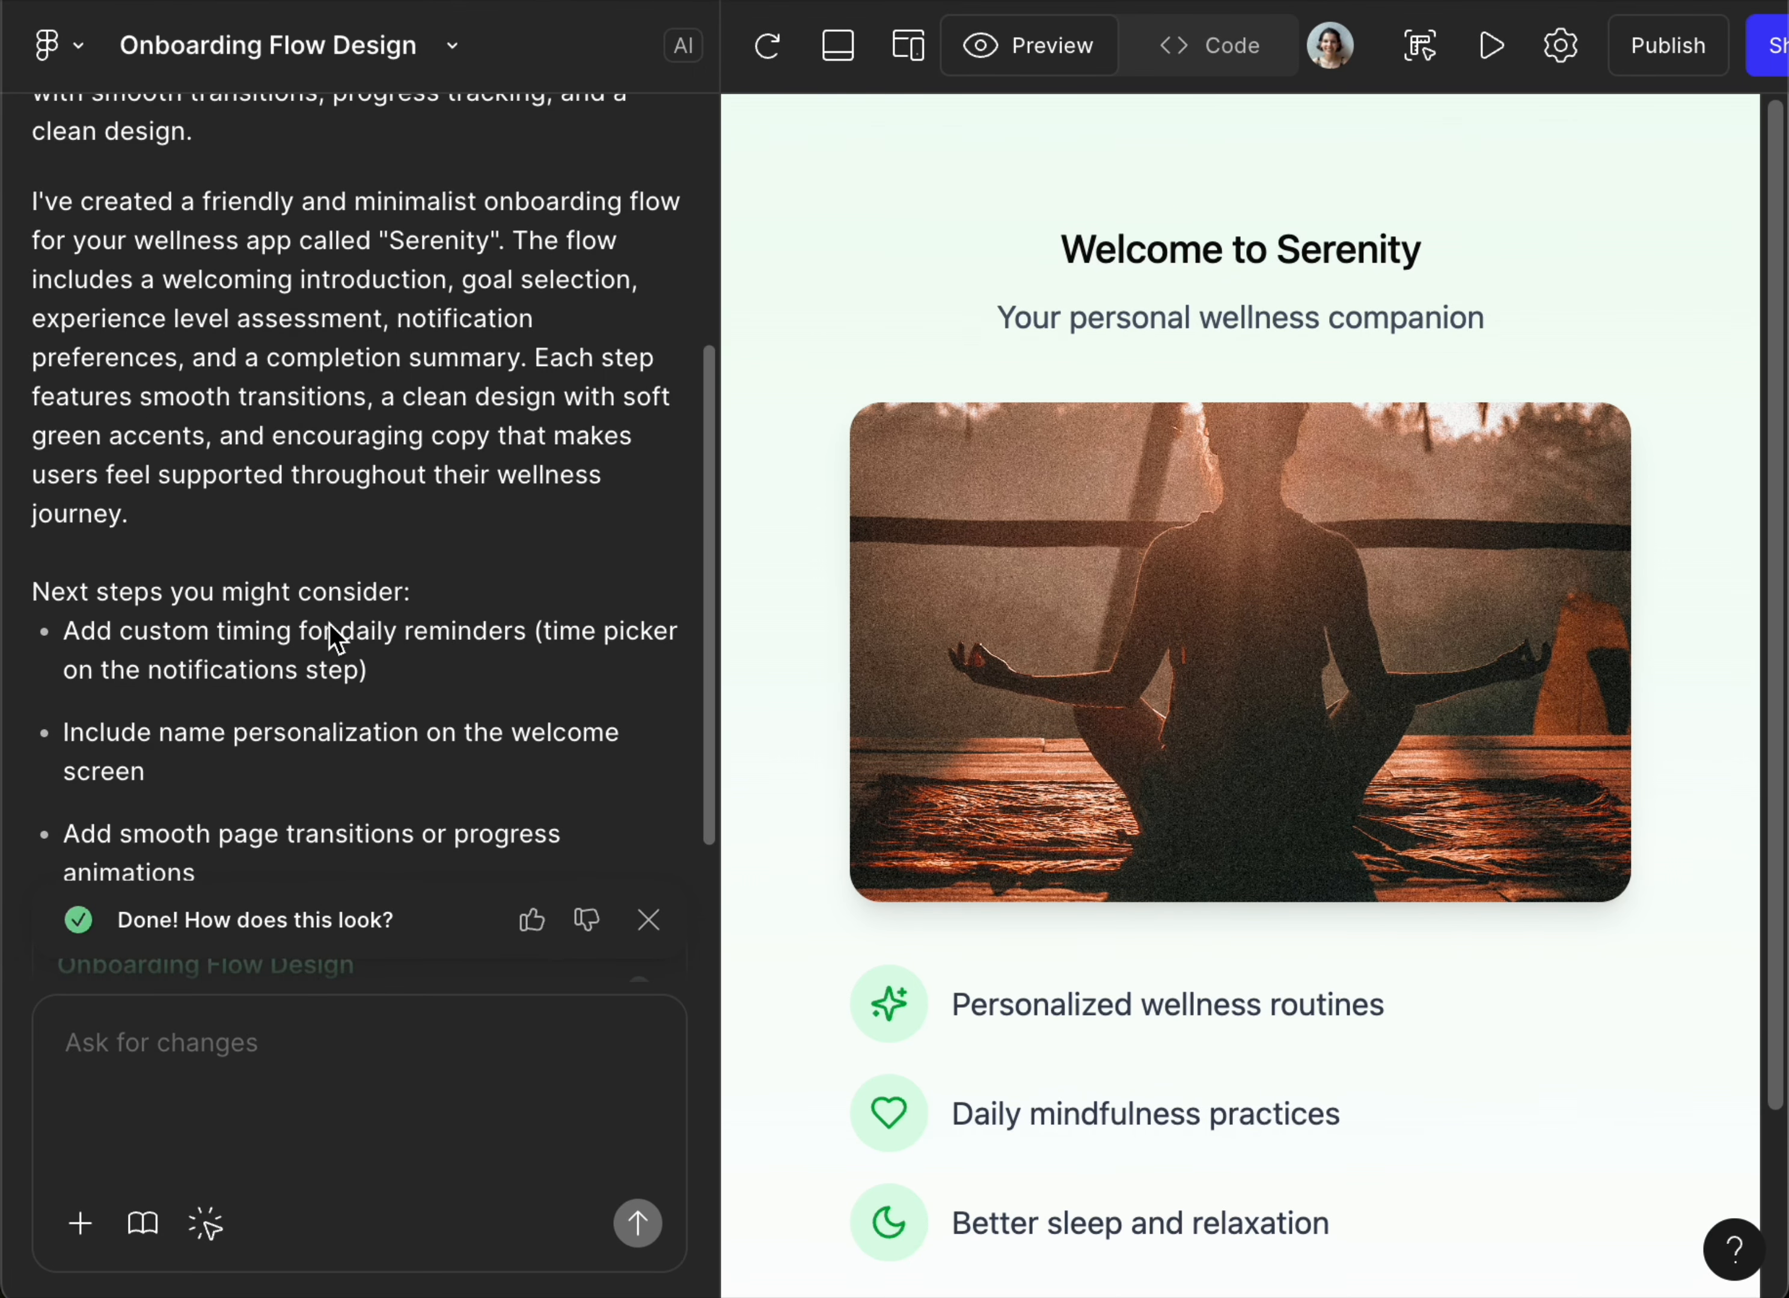
scroll(286, 661, "down", 1)
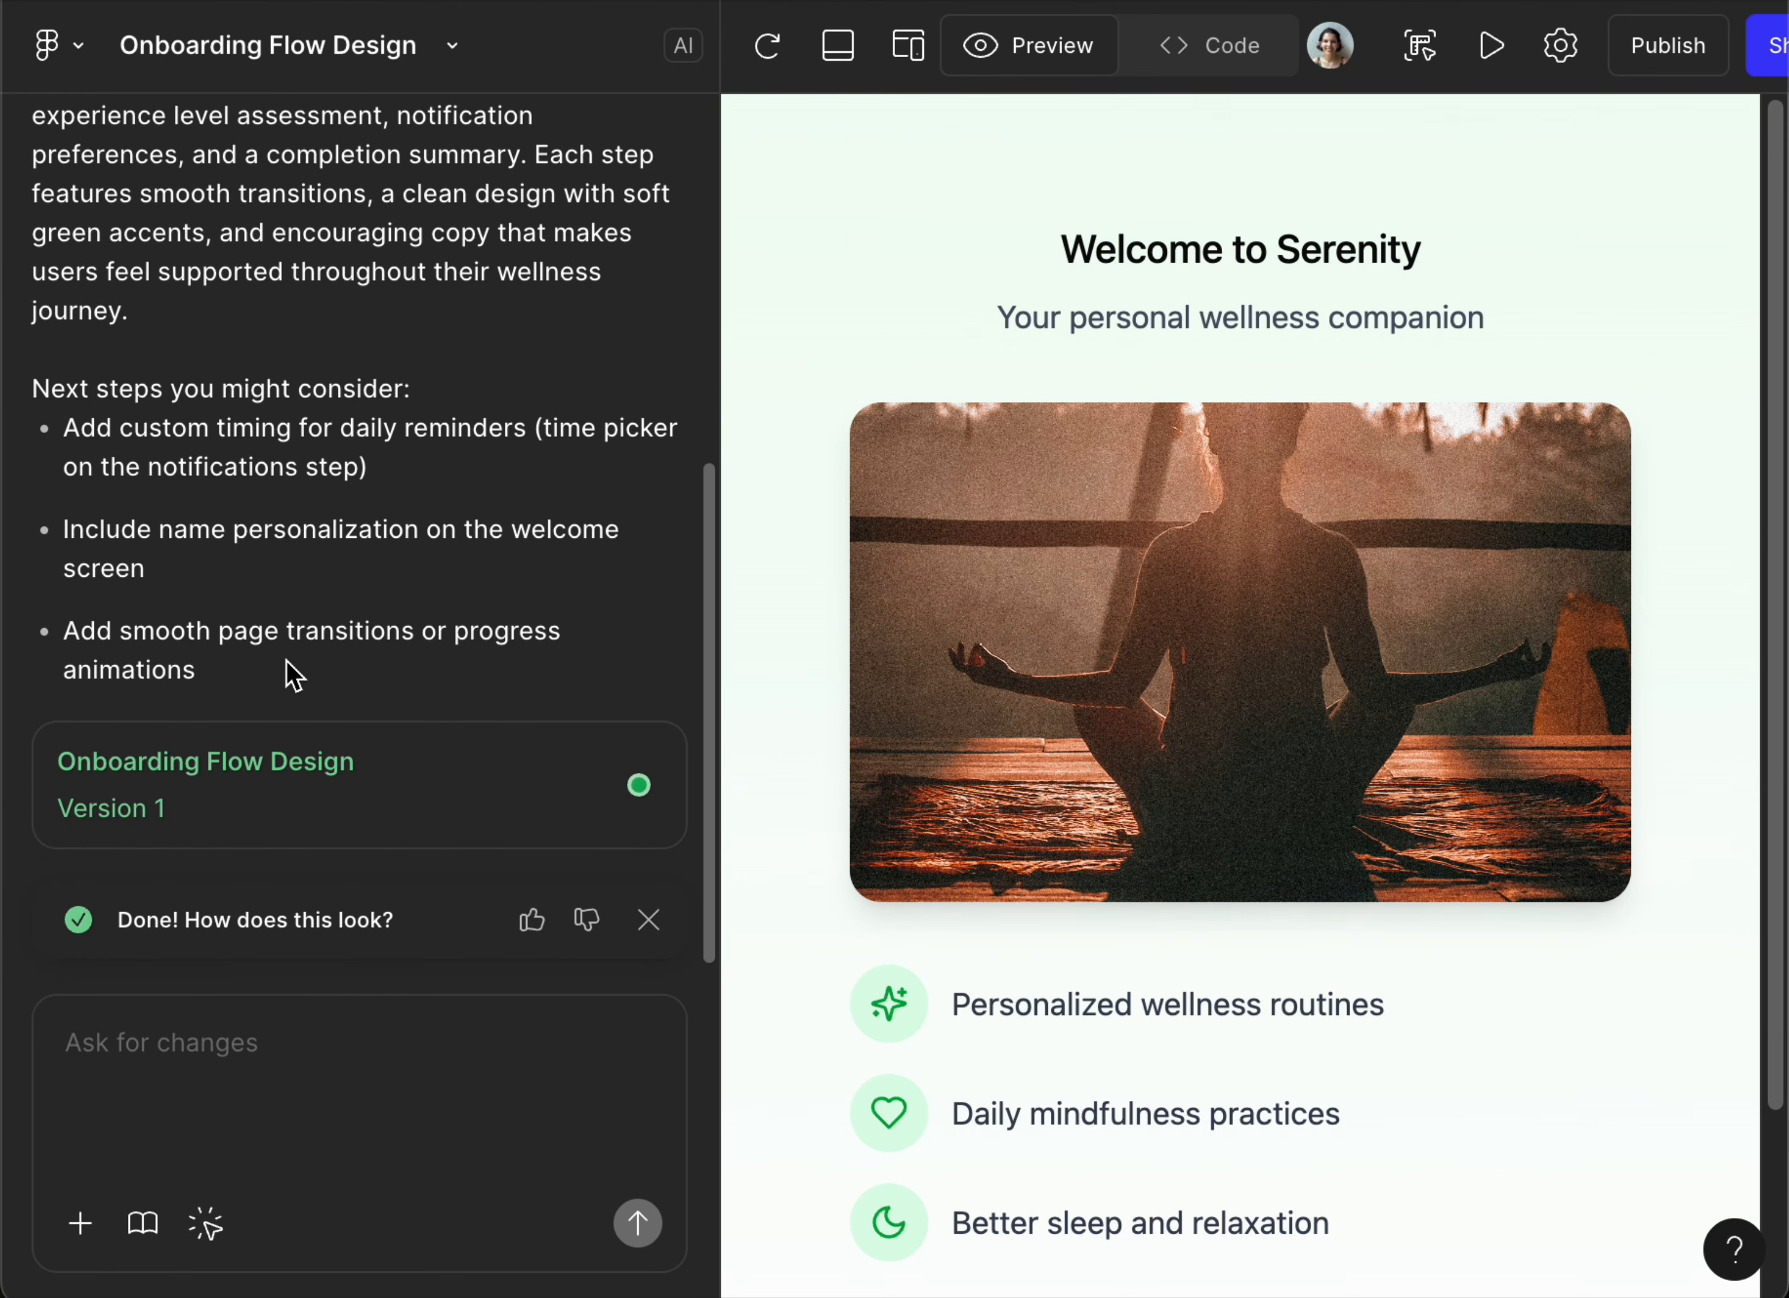
Step: Show the onboarding flow in the responsive preview and resize it to a custom size of about 463 × 942
left_click(907, 48)
left_click_drag(1495, 645, 1559, 636)
left_click_drag(1334, 1145, 1318, 1291)
Step: Start the onboarding flow, try each main goal option, and continue with "Build focus & productivity" selected
left_click(1308, 1009)
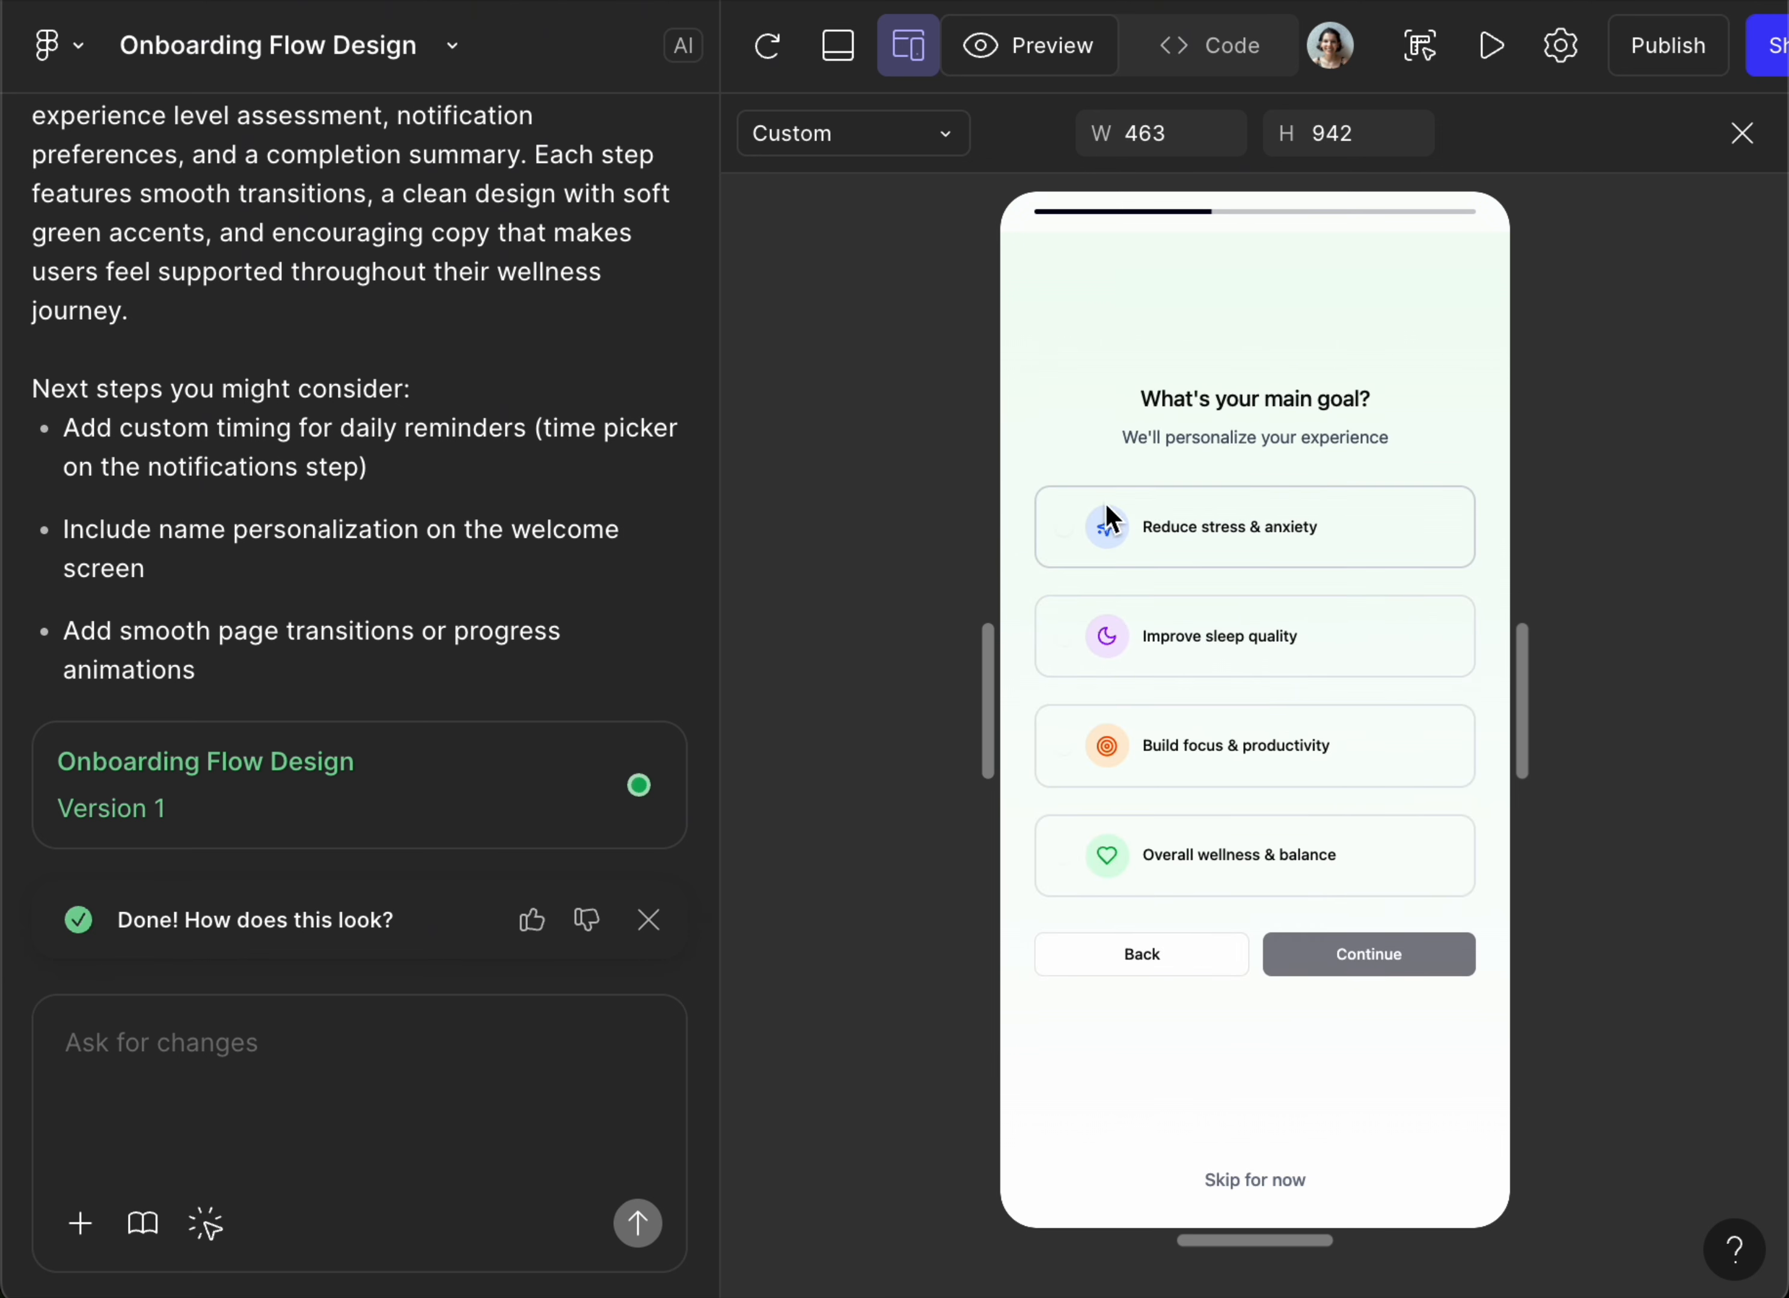
left_click(1199, 528)
left_click(1226, 630)
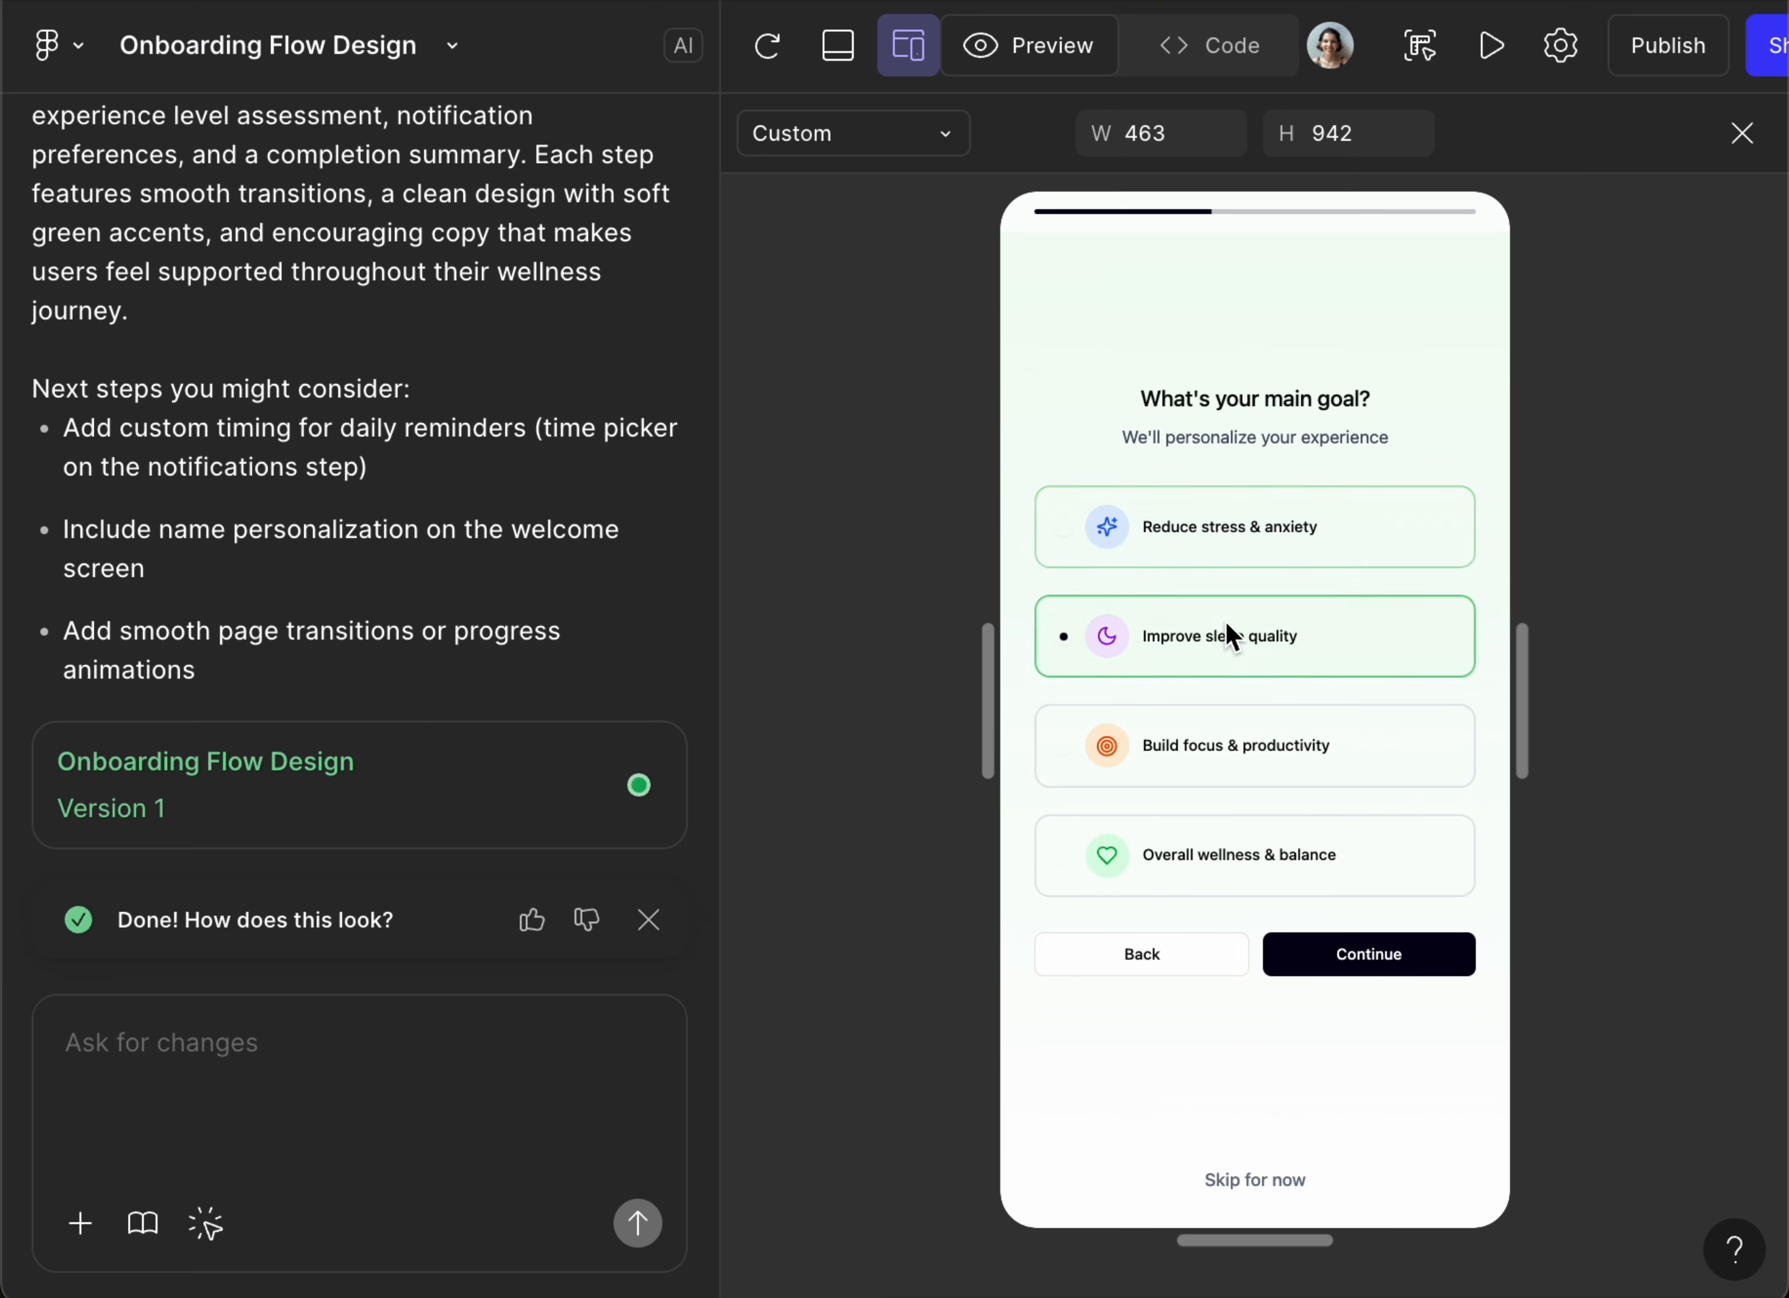
left_click(1226, 775)
left_click(1226, 857)
left_click(1252, 731)
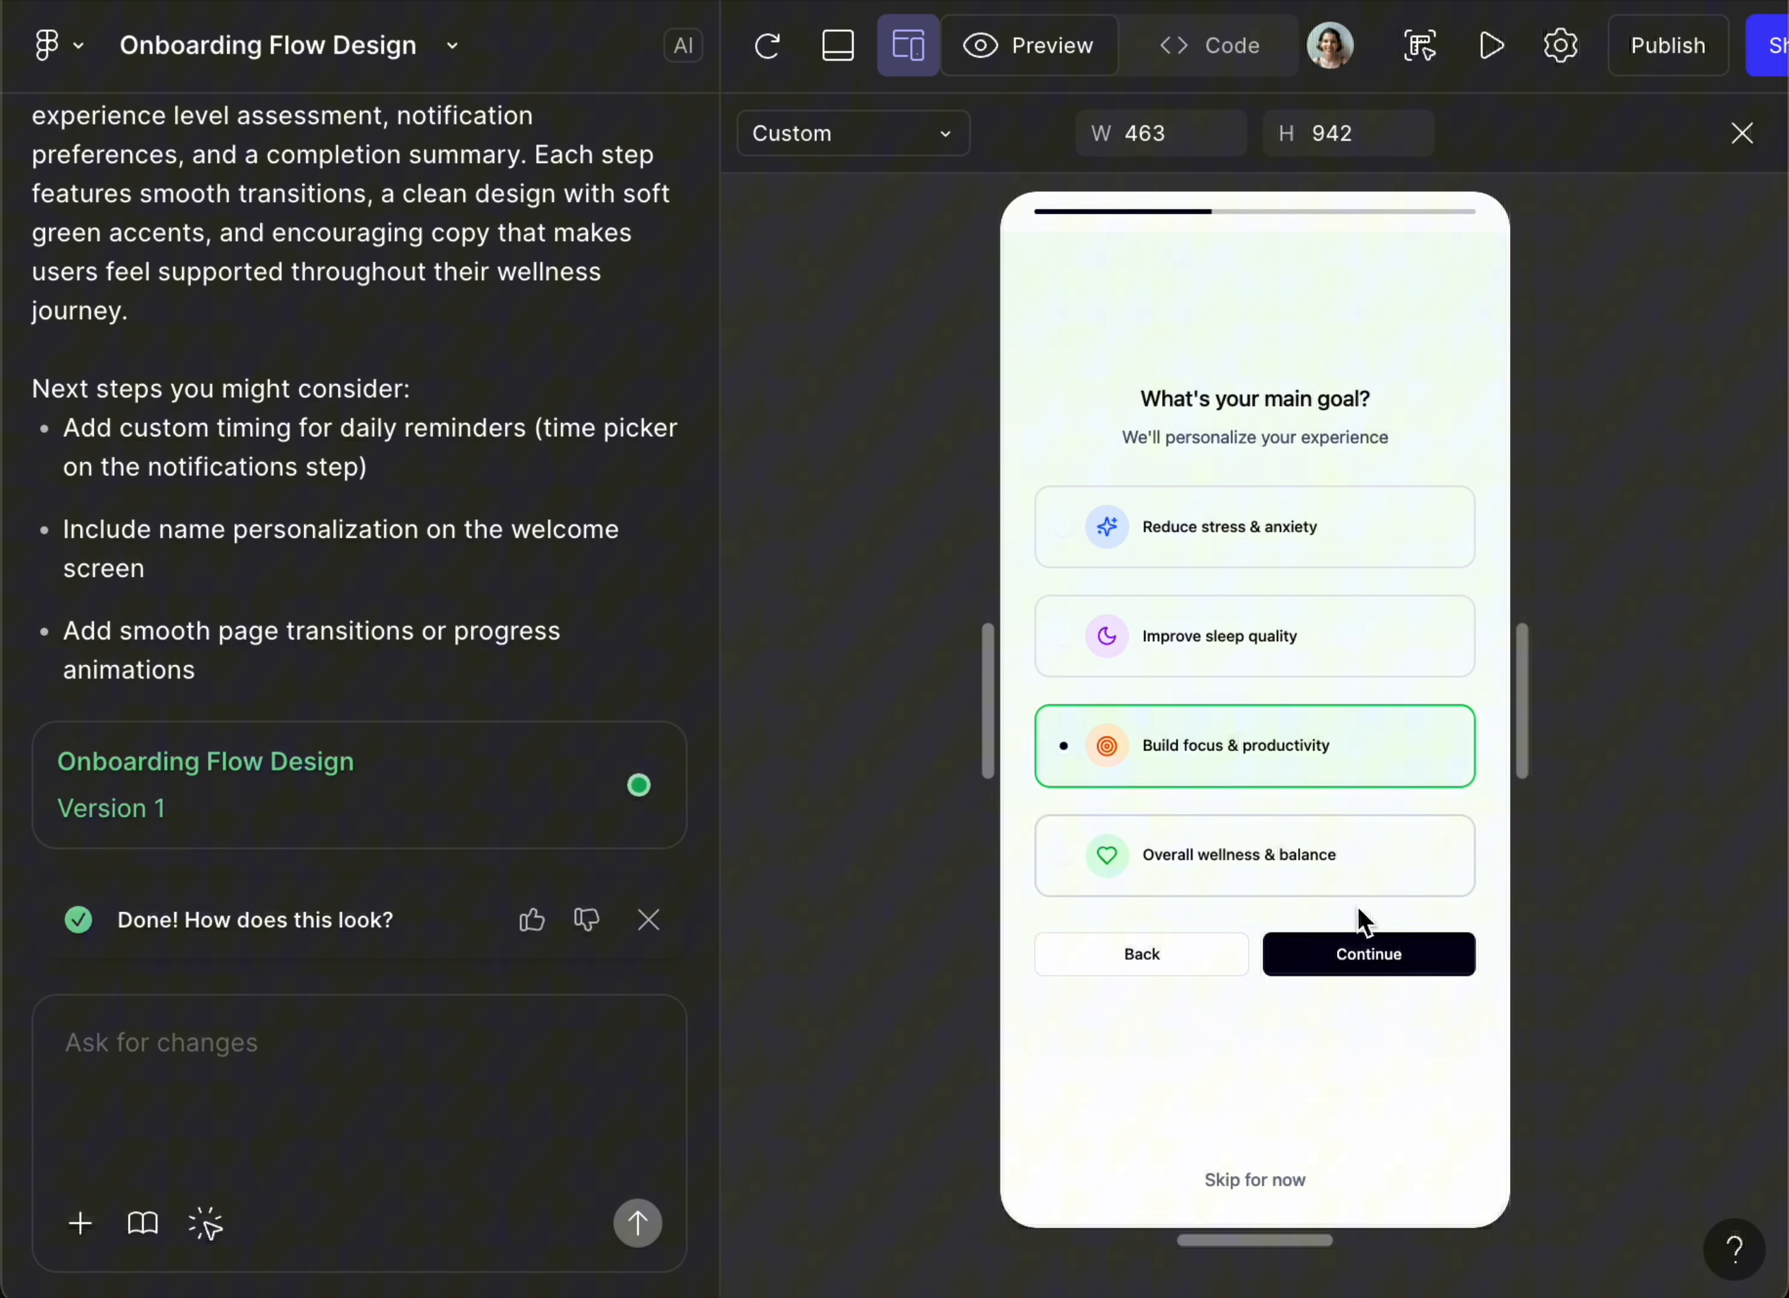
left_click(1390, 964)
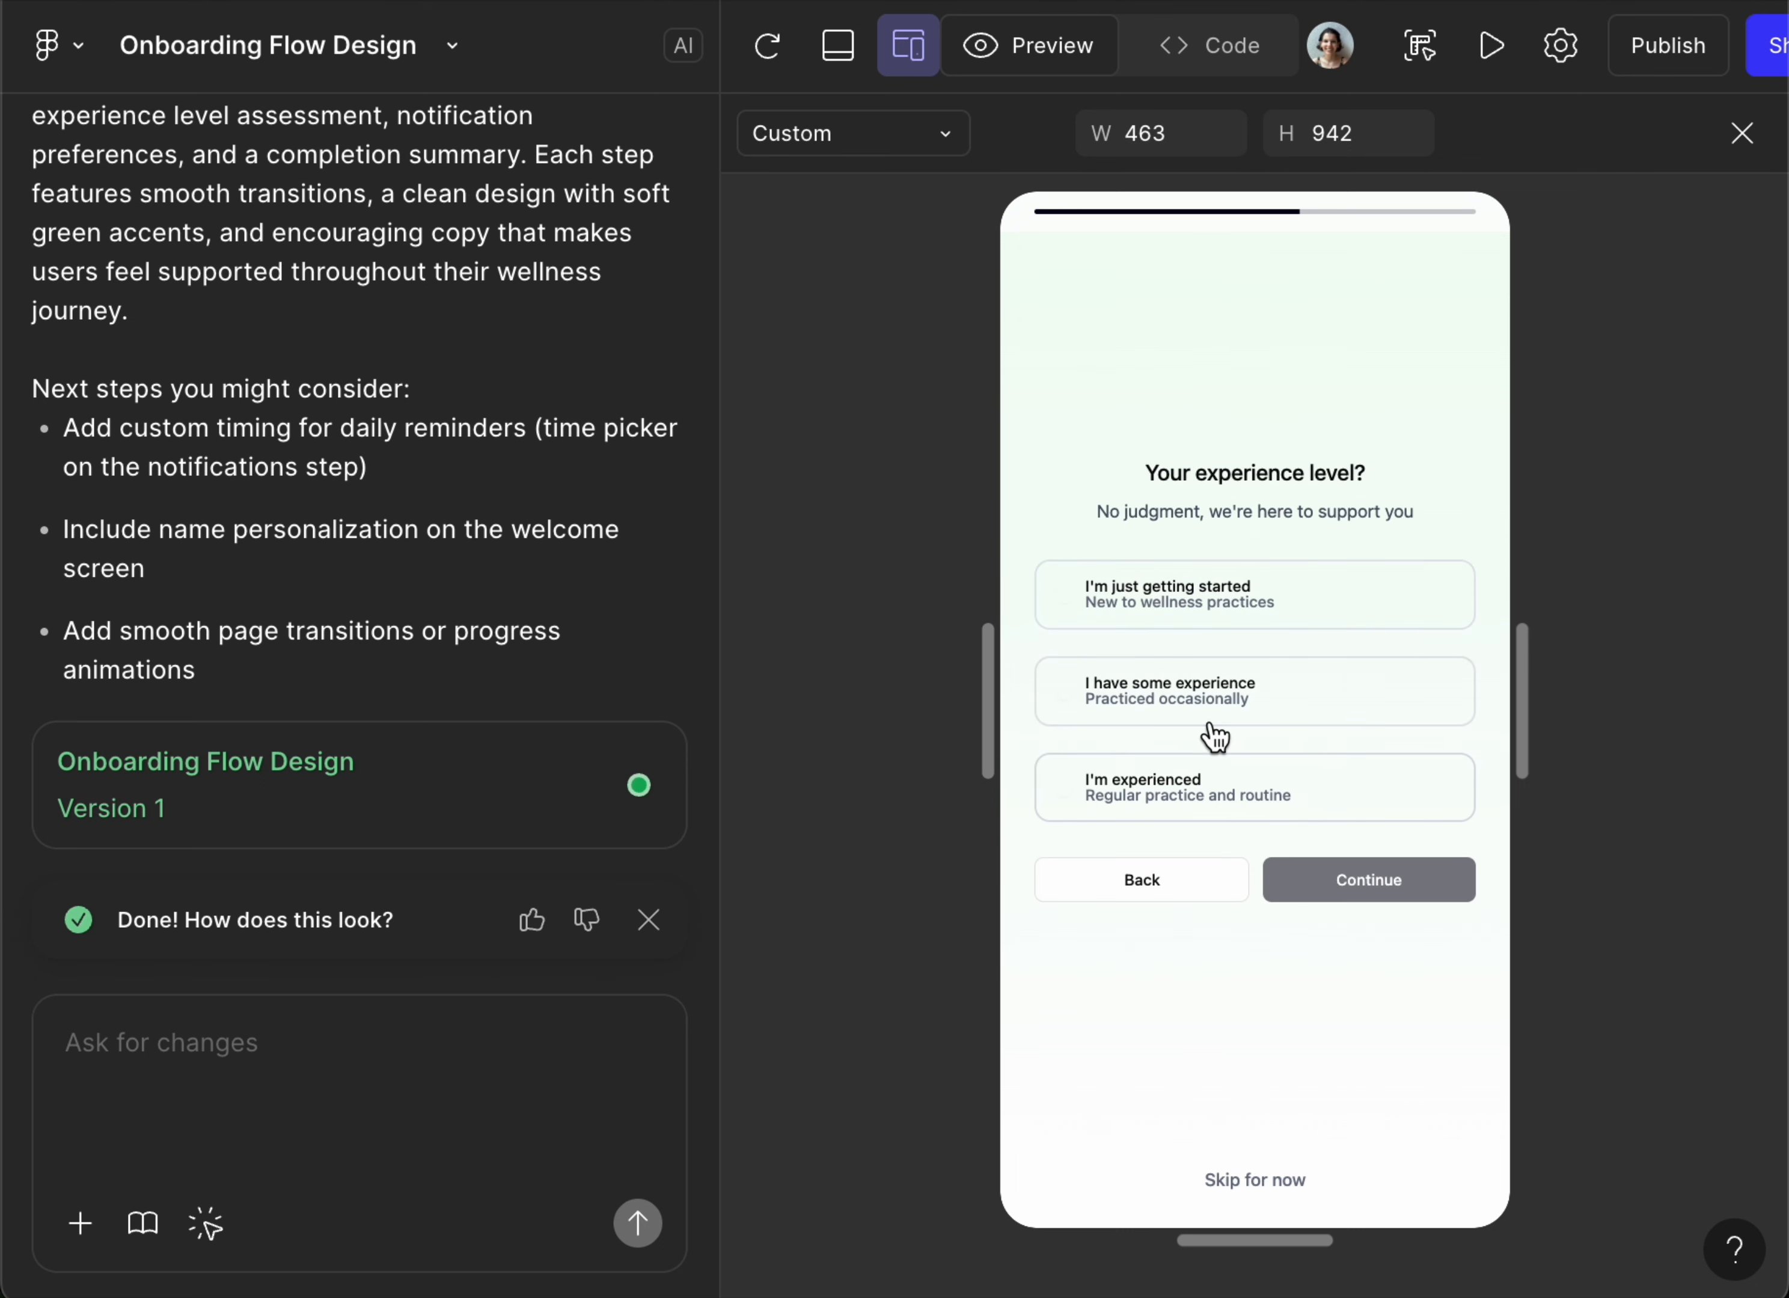
Step: Test the experience level options, continue with "I have some experience", and choose "No notifications" to reach the summary screen
left_click(1169, 693)
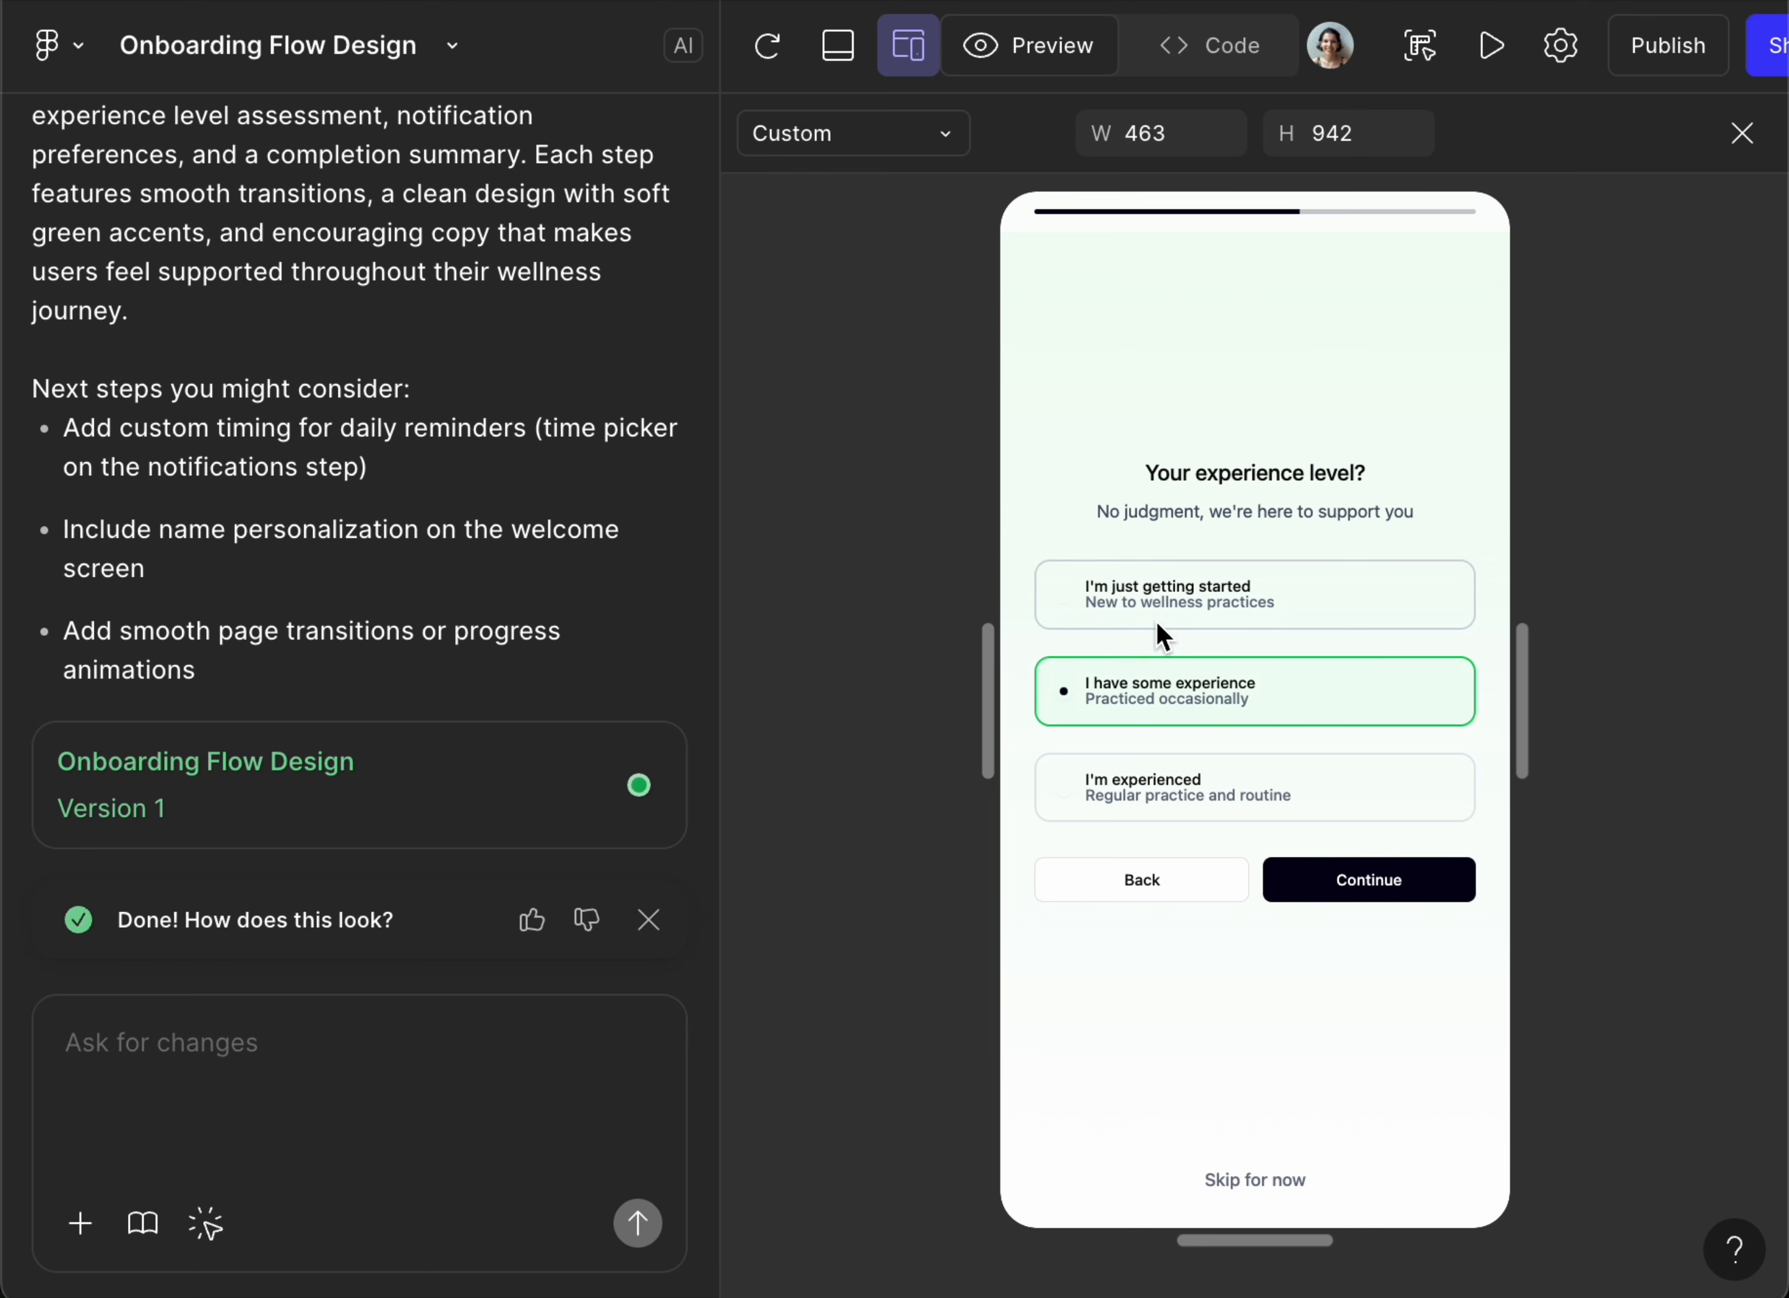
left_click(1132, 601)
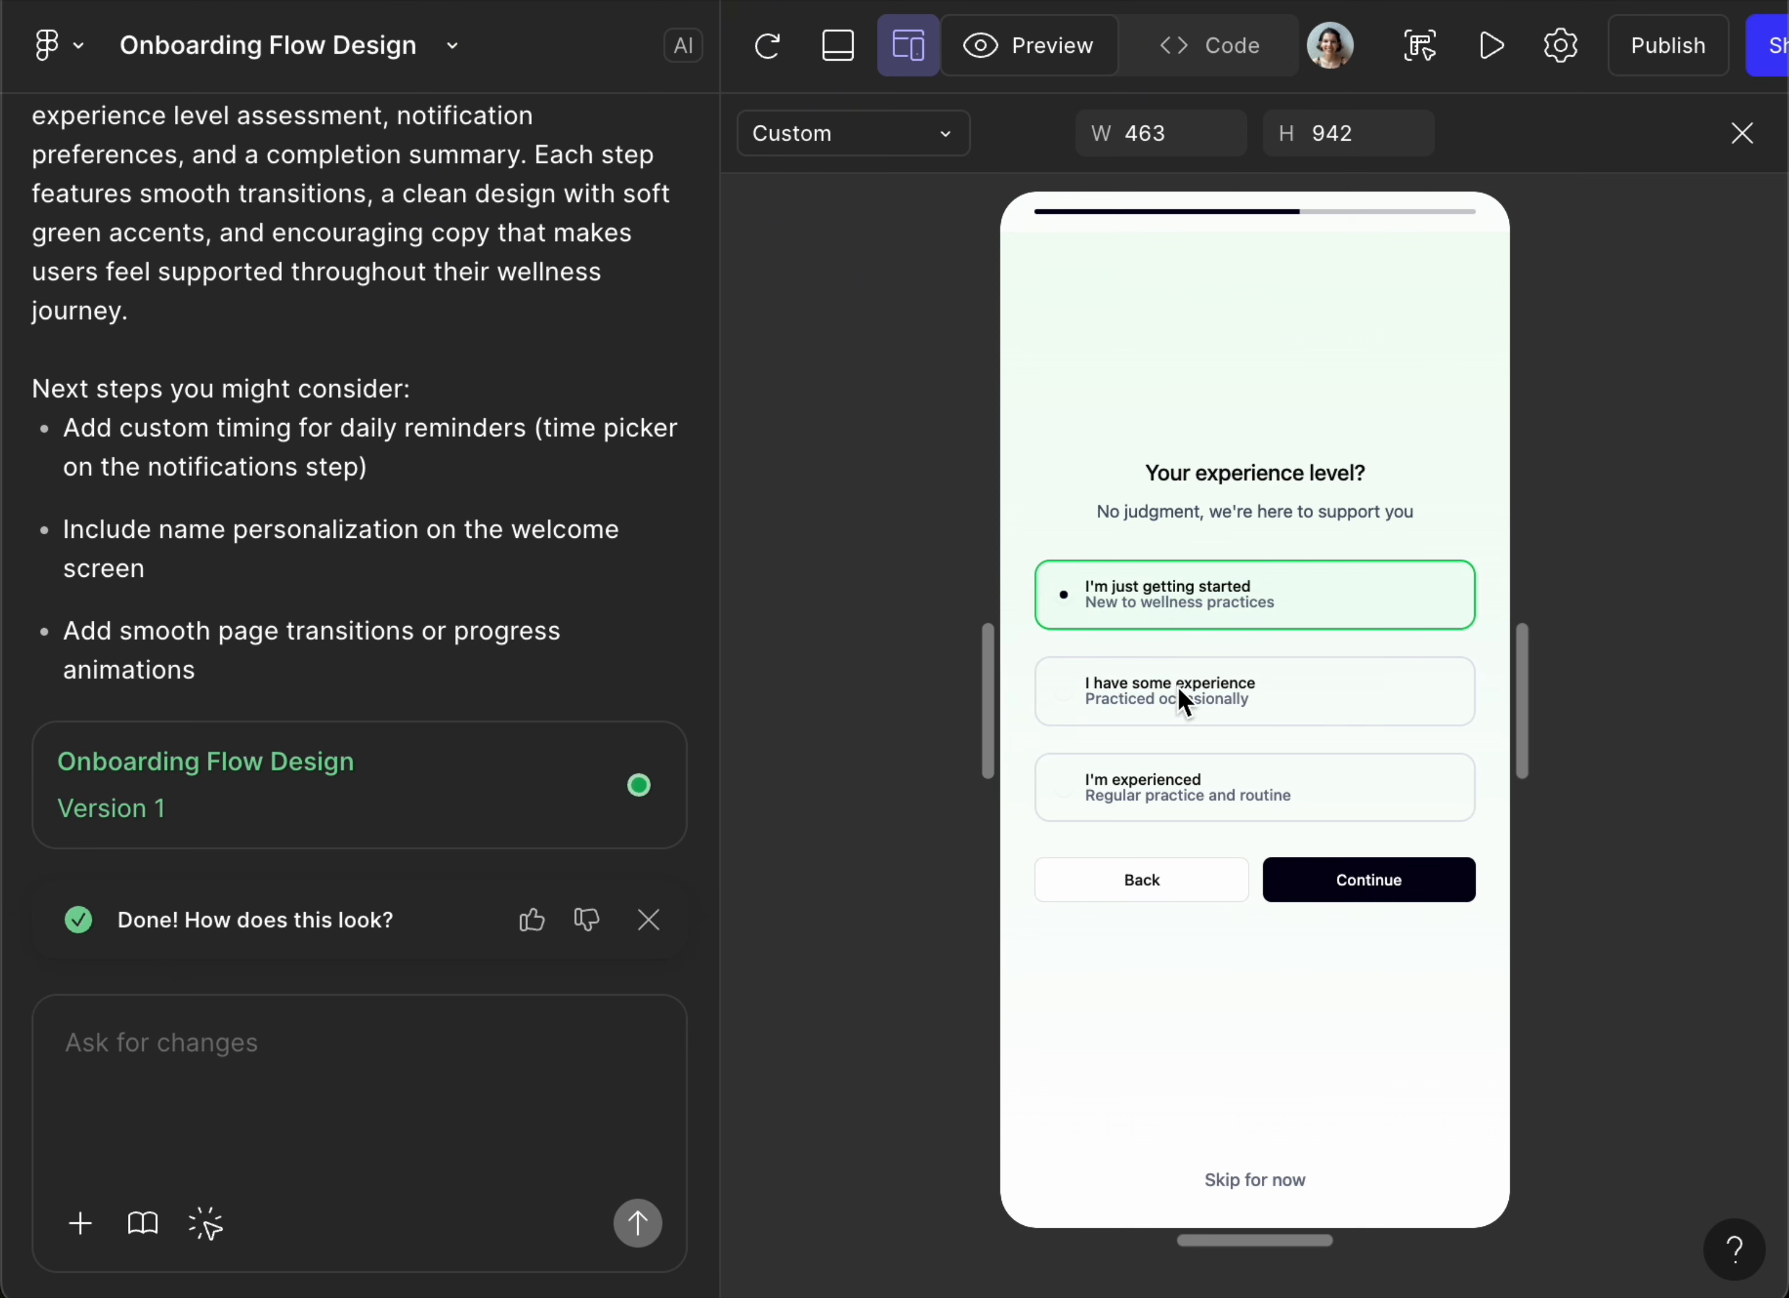
left_click(1234, 704)
left_click(1204, 604)
left_click(1234, 702)
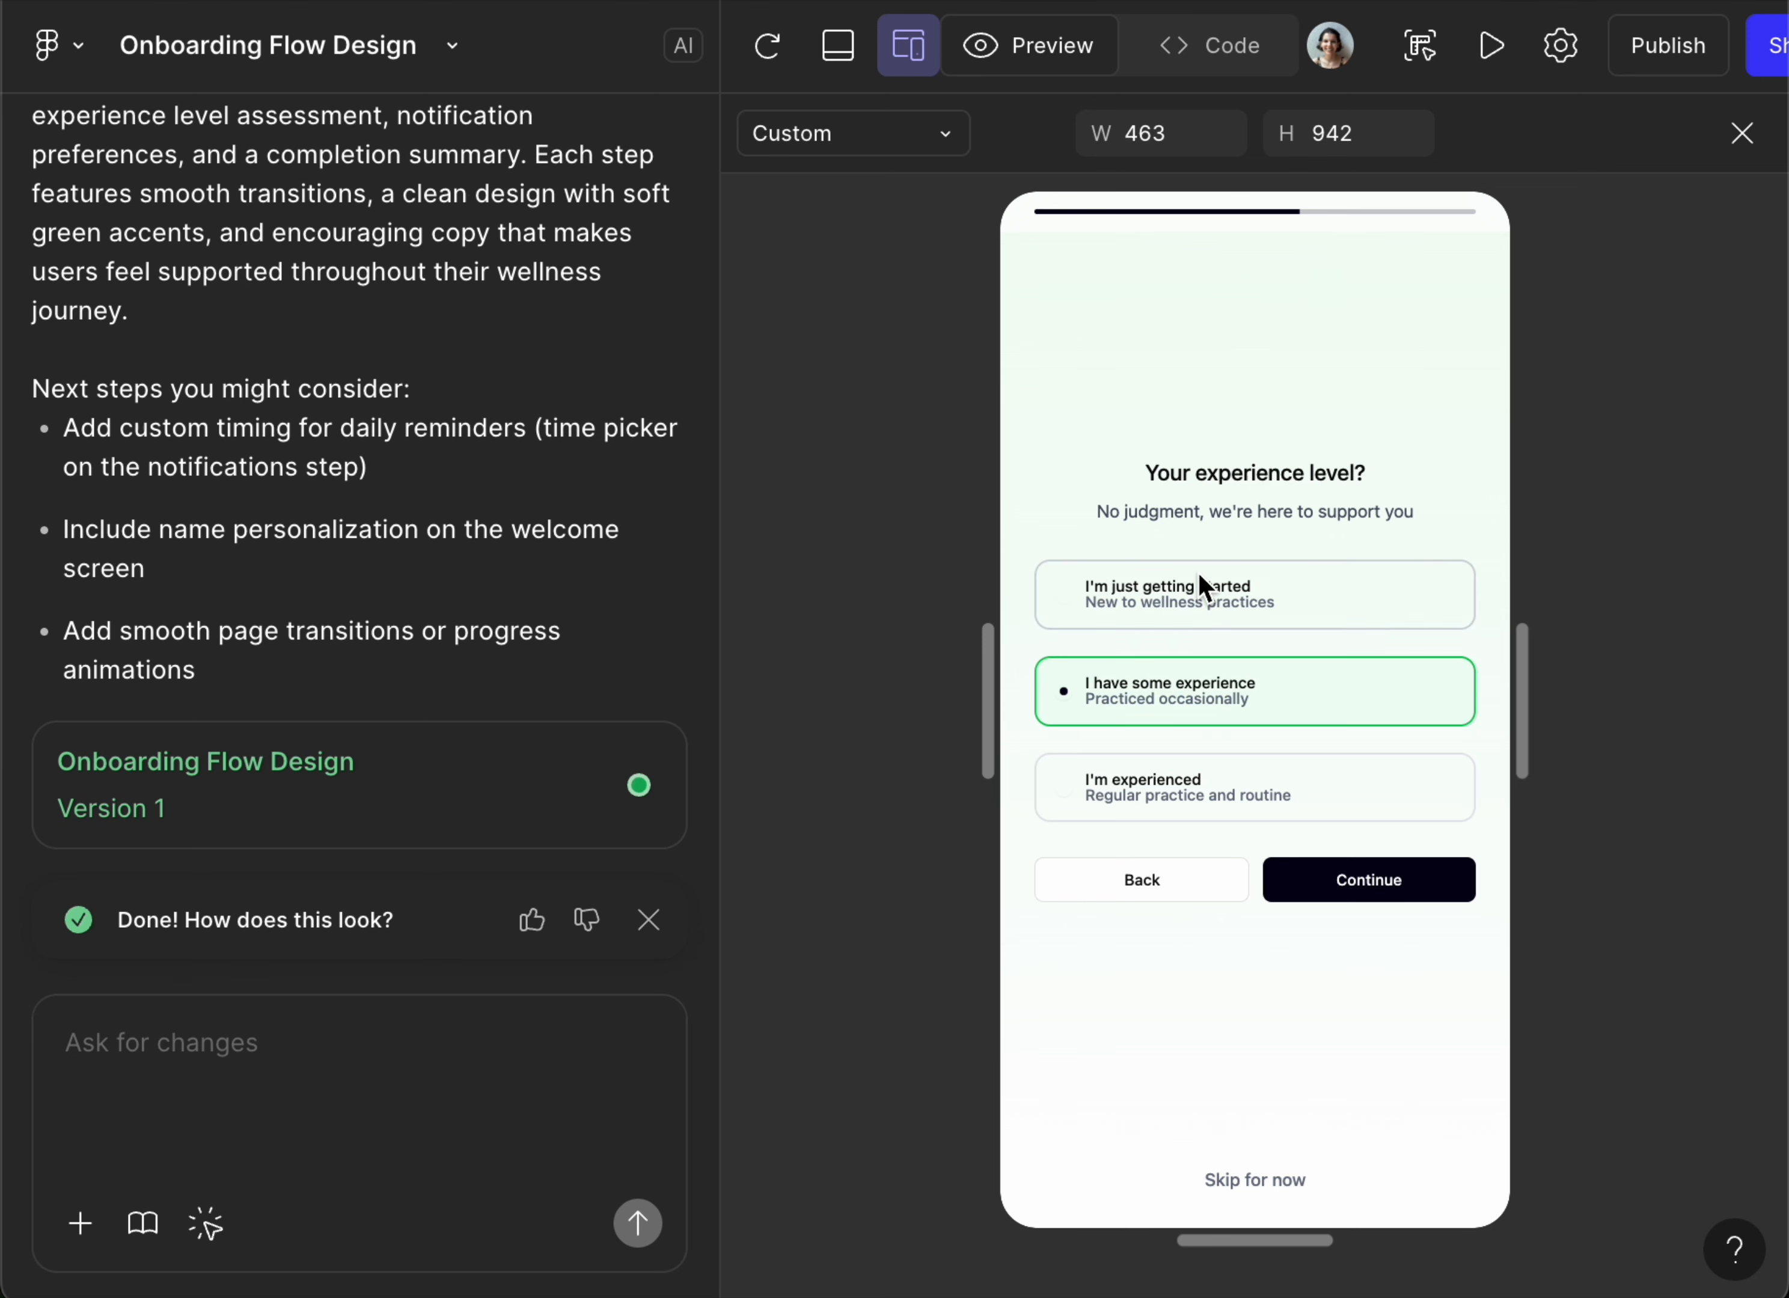
left_click(1187, 606)
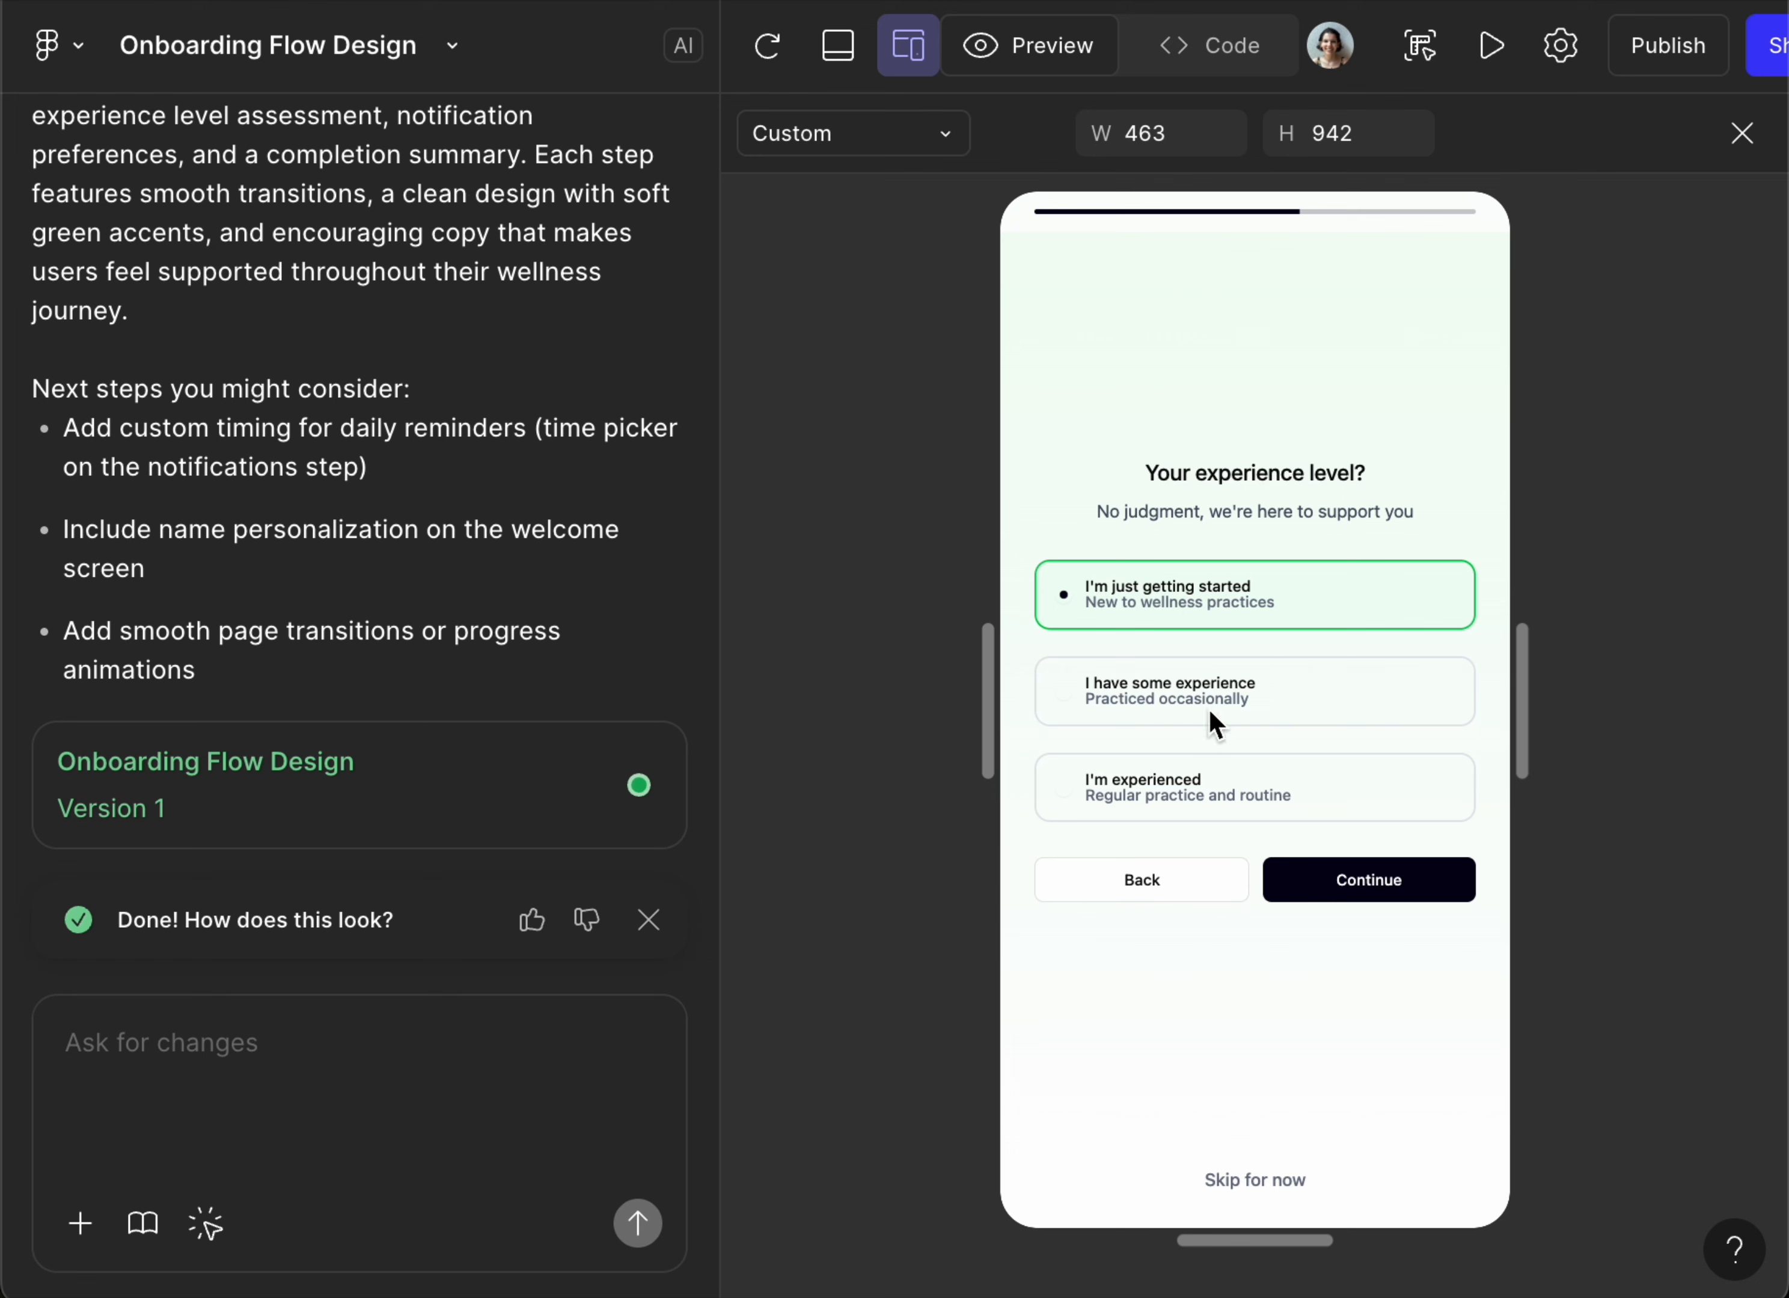
left_click(1229, 699)
left_click(1357, 894)
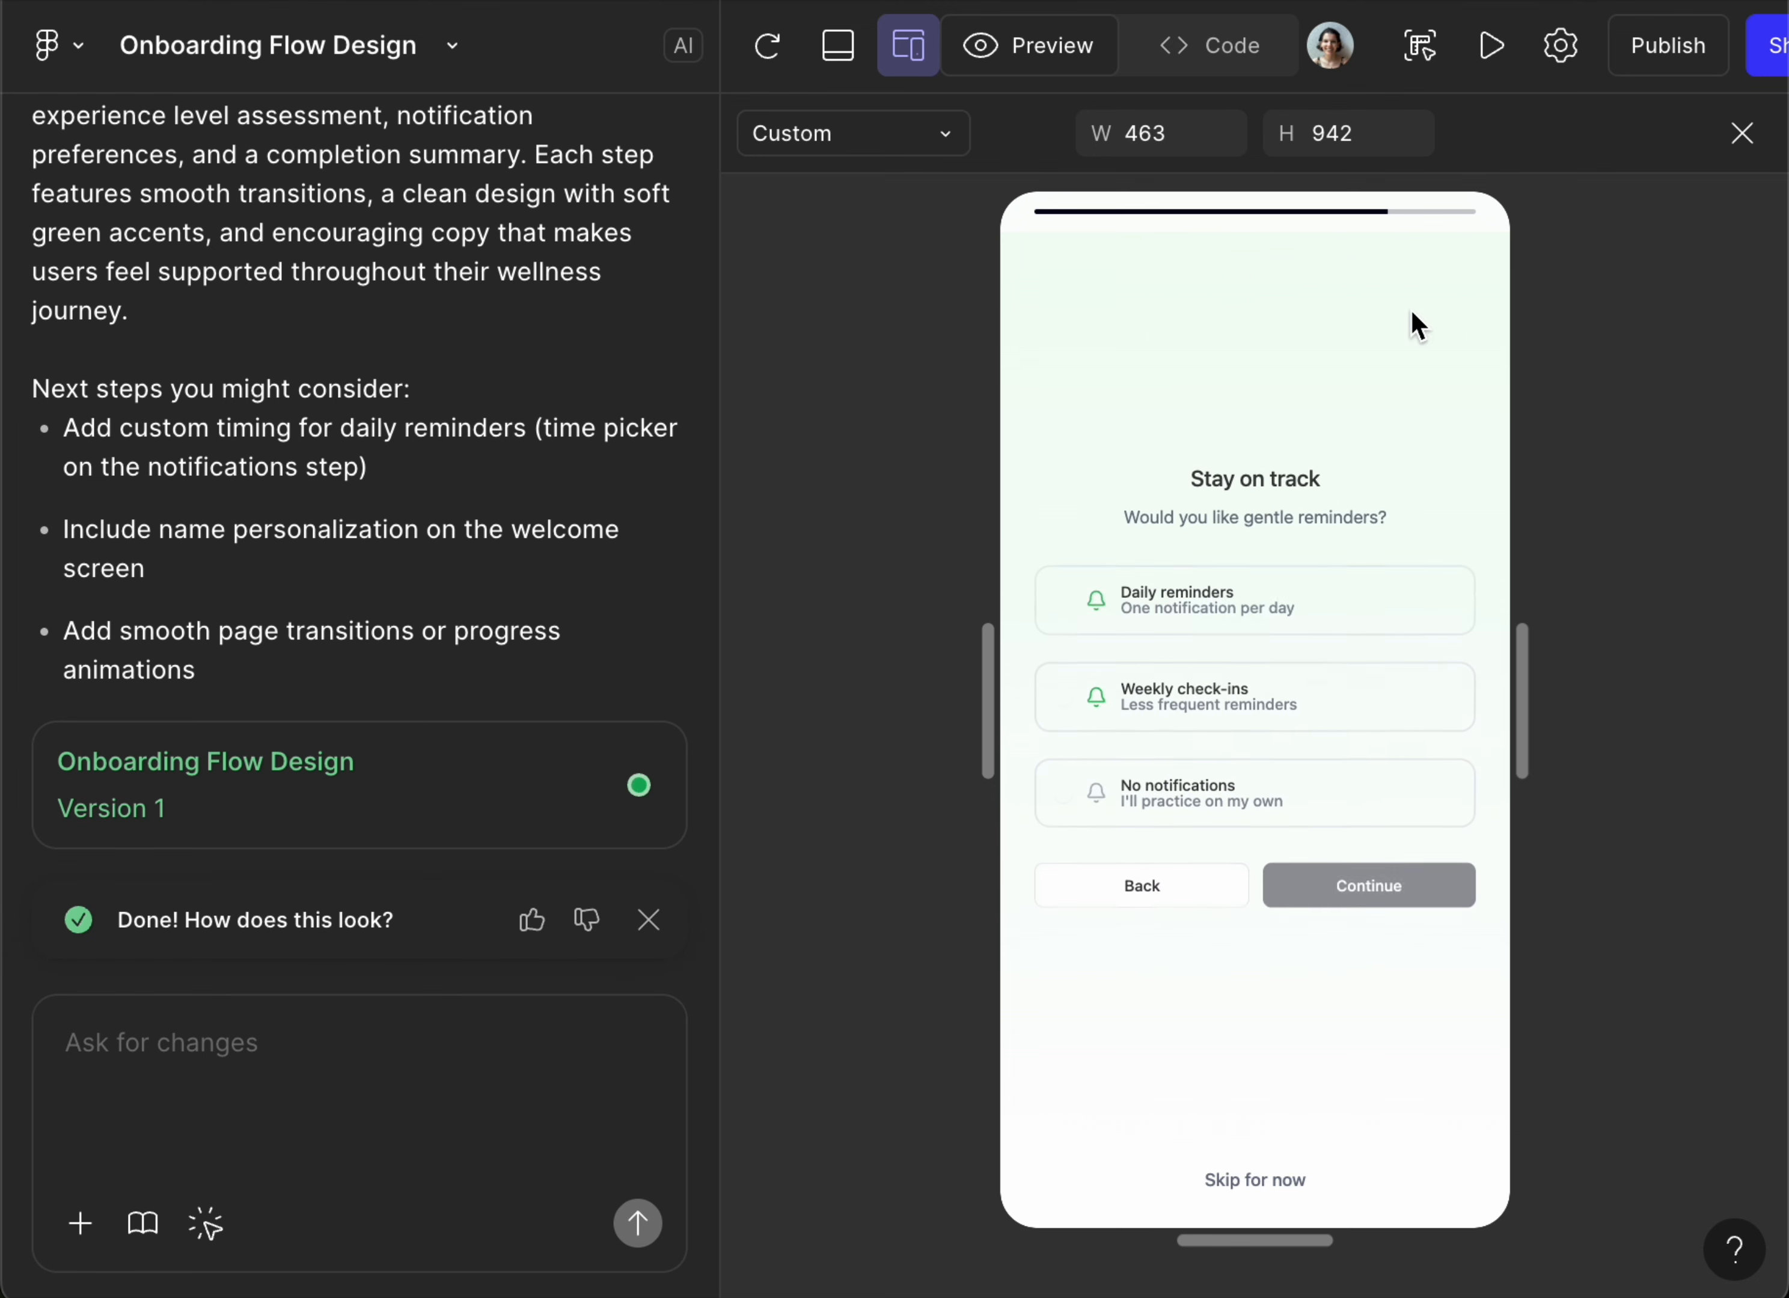
left_click(1135, 787)
left_click(1320, 880)
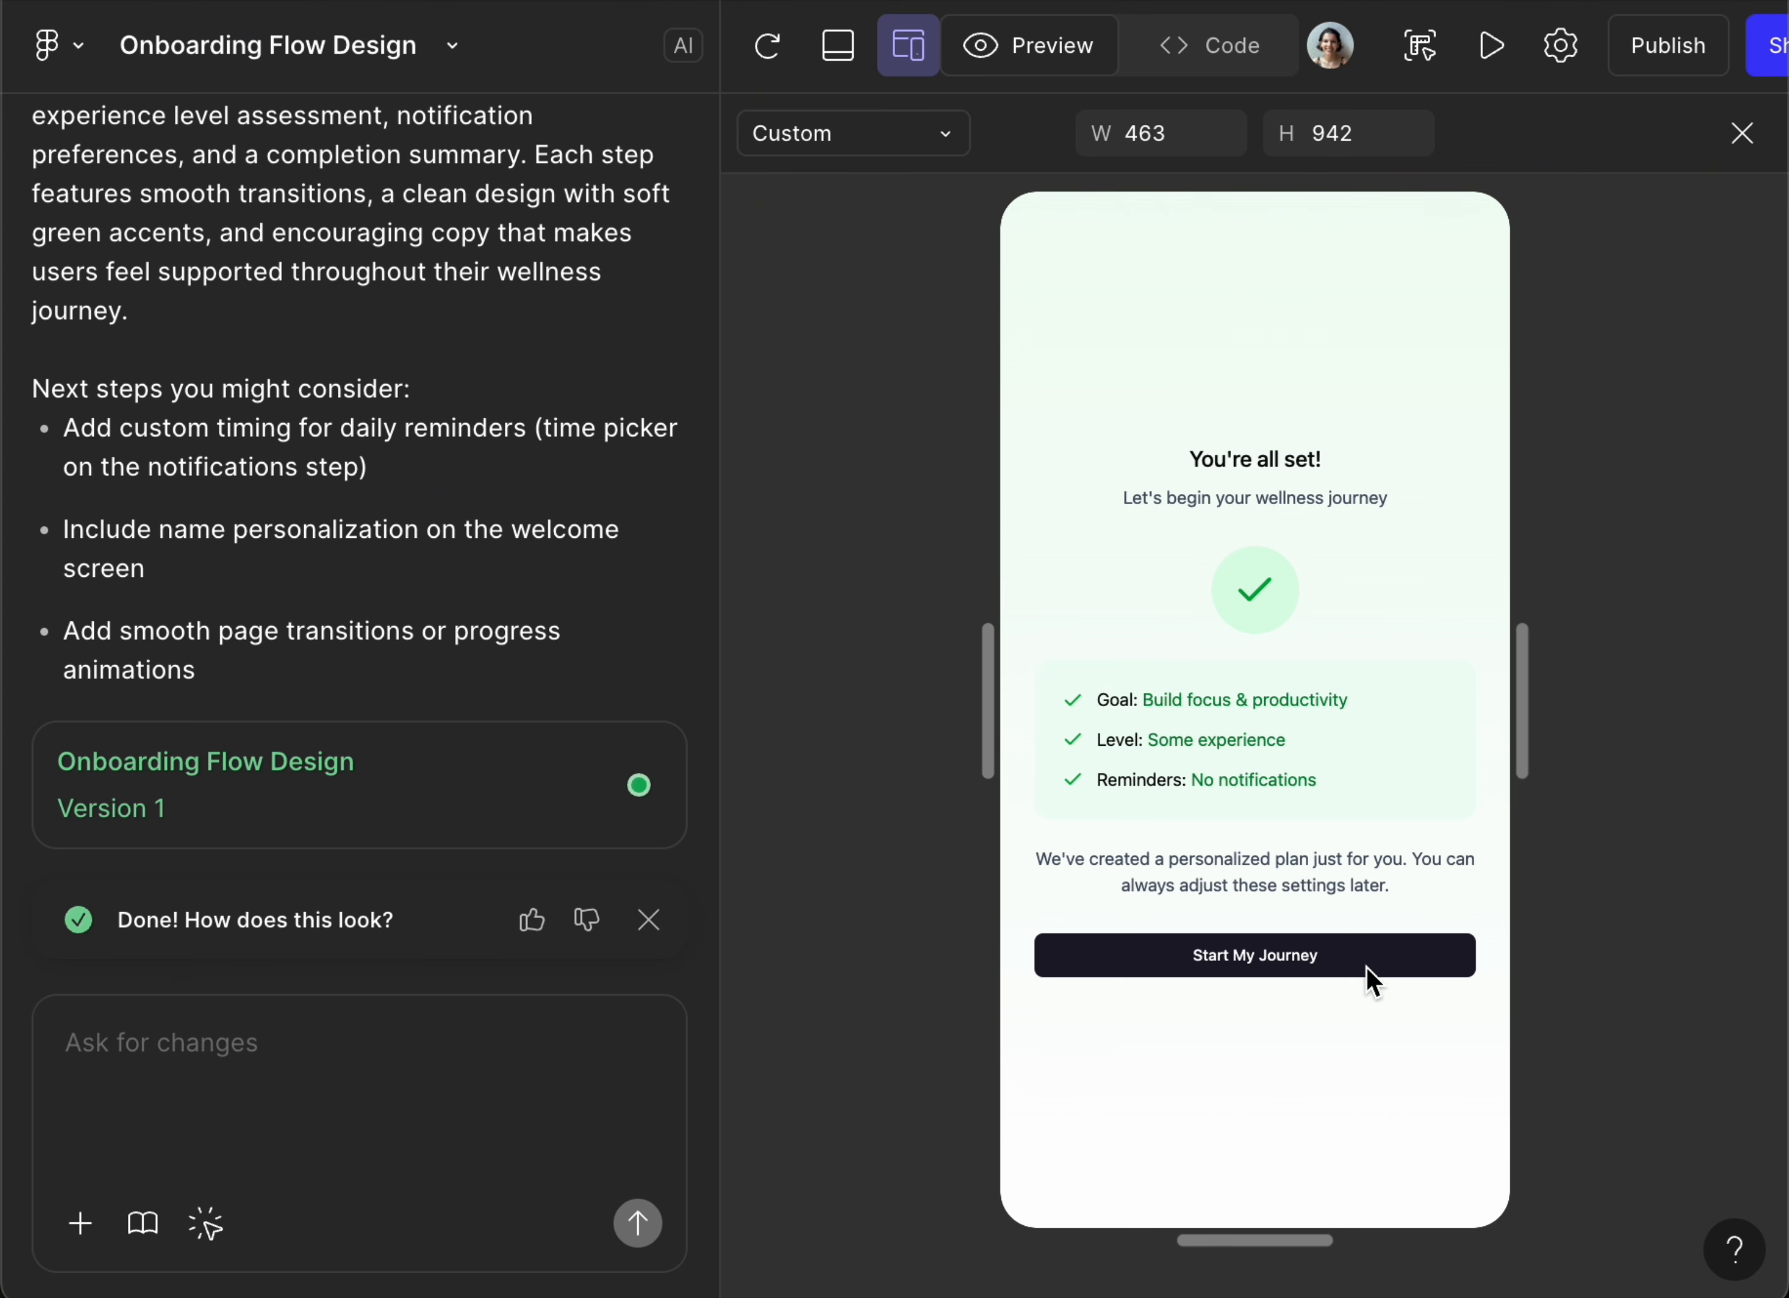
Step: Restart the onboarding flow preview, advance to the main goal screen, and select "Reduce stress & anxiety"
left_click(364, 1044)
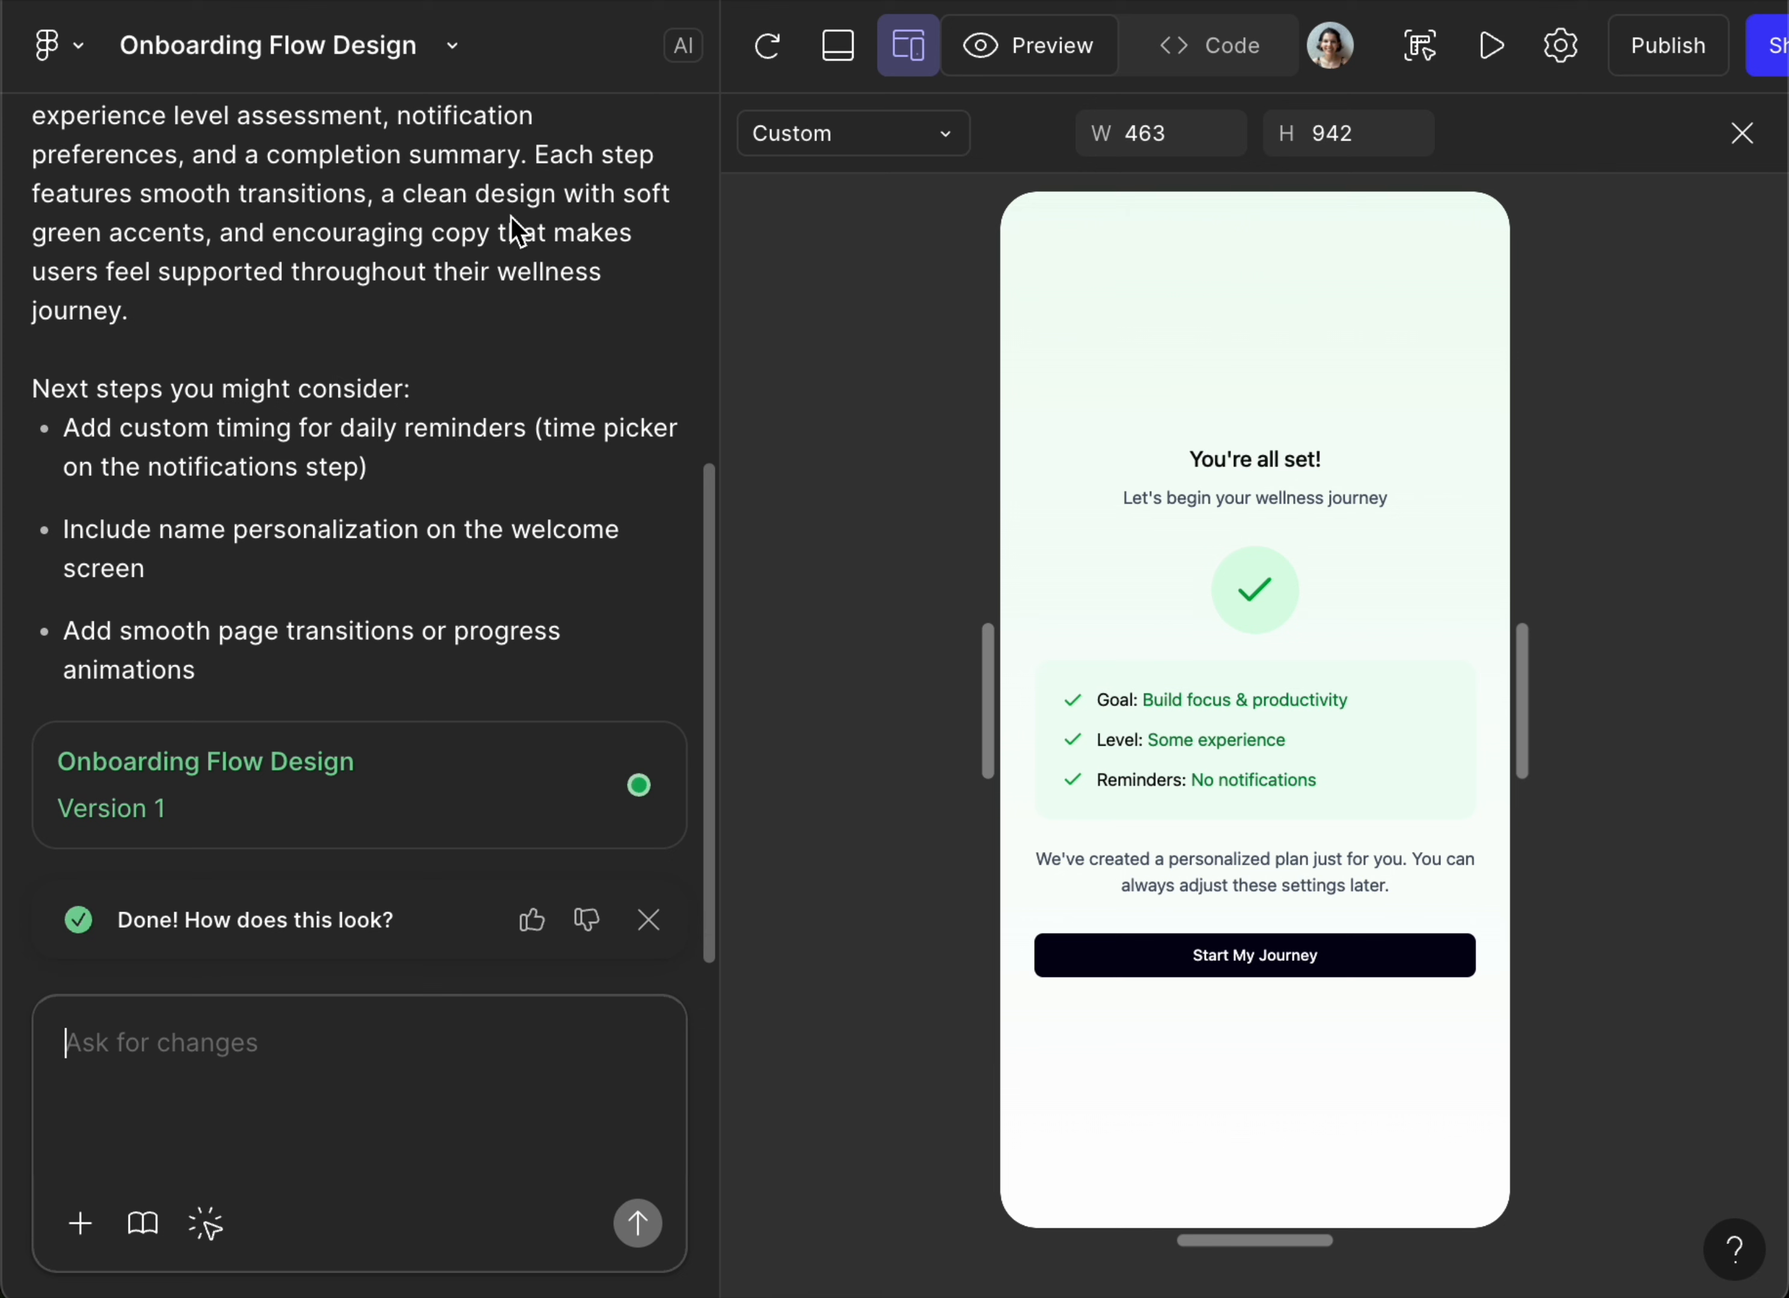
left_click(763, 61)
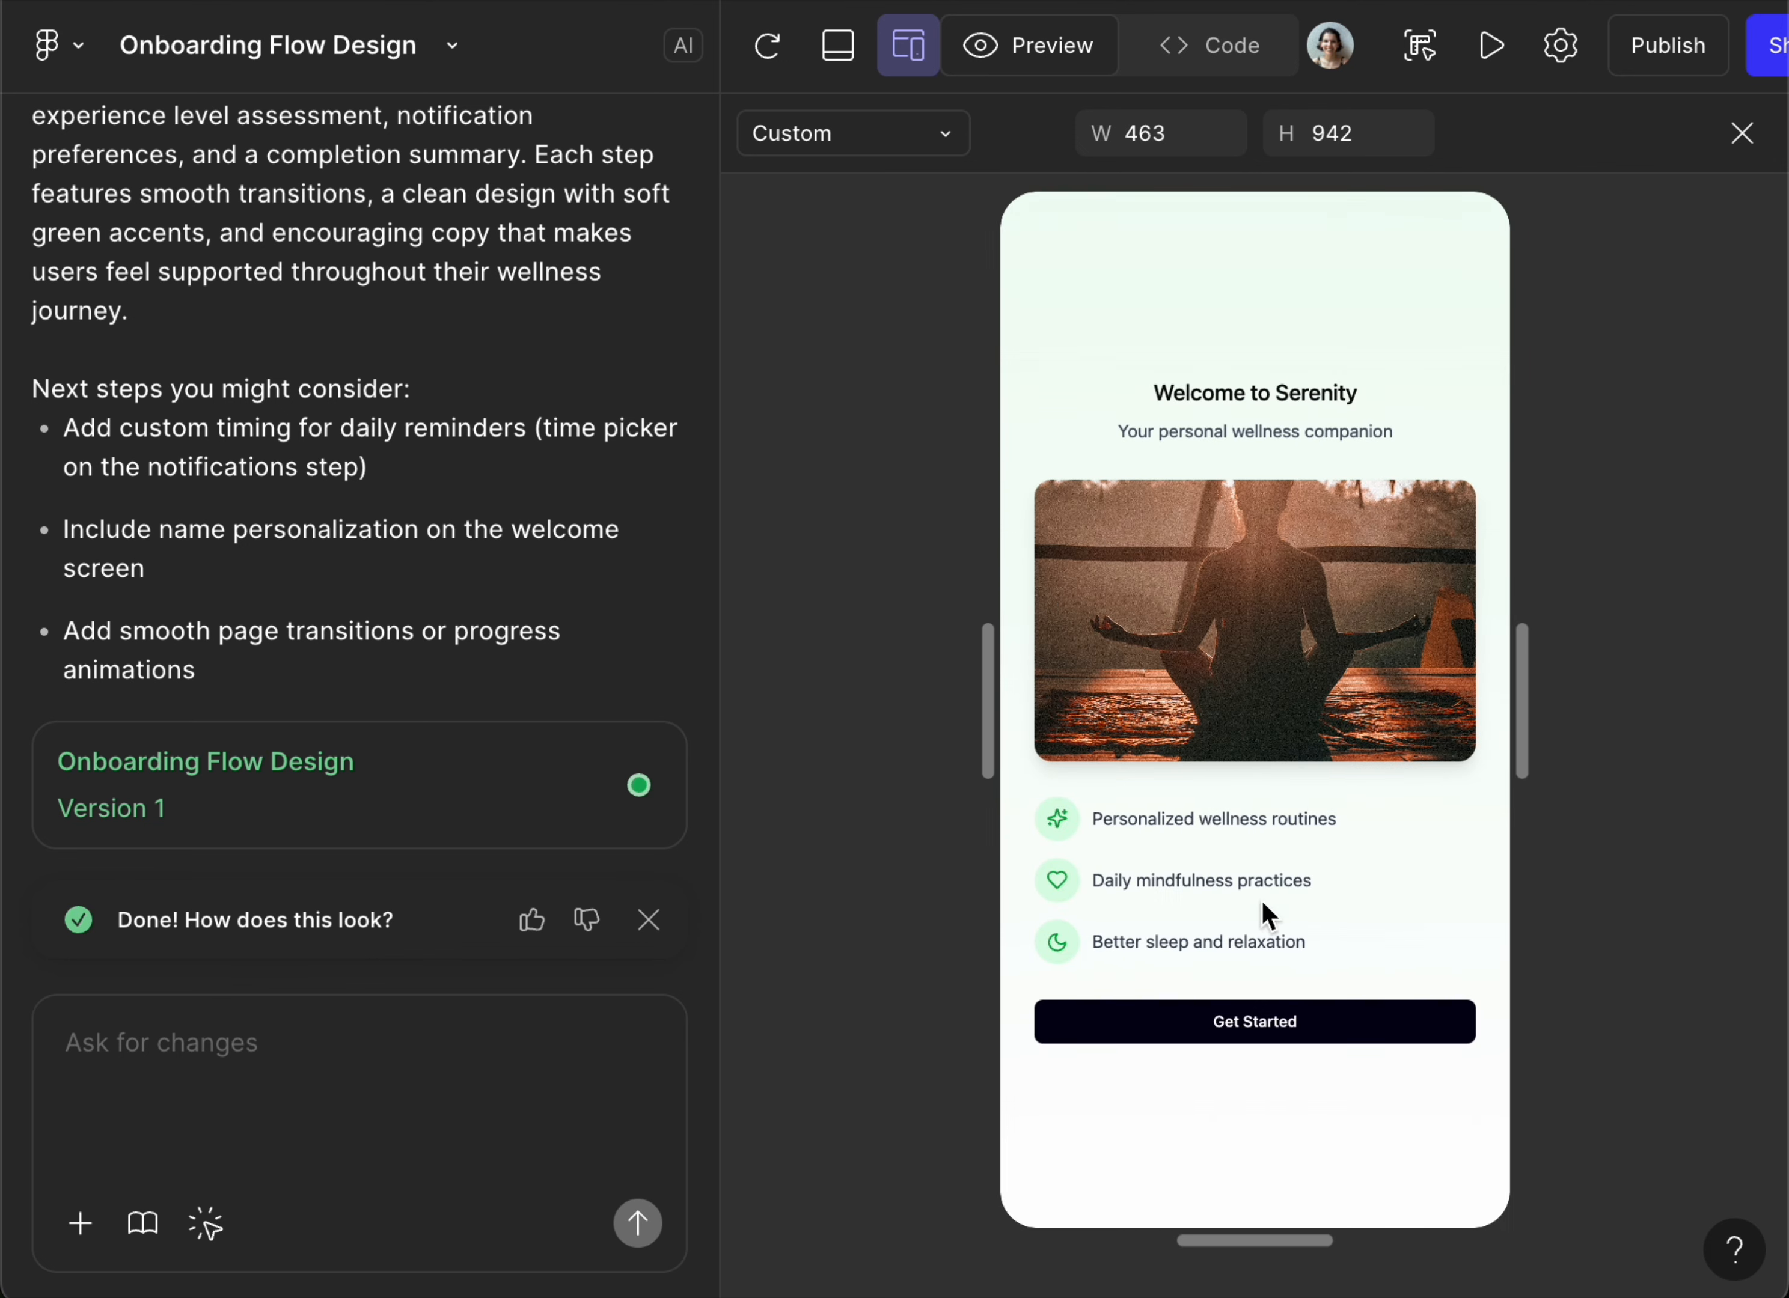
left_click(1265, 1035)
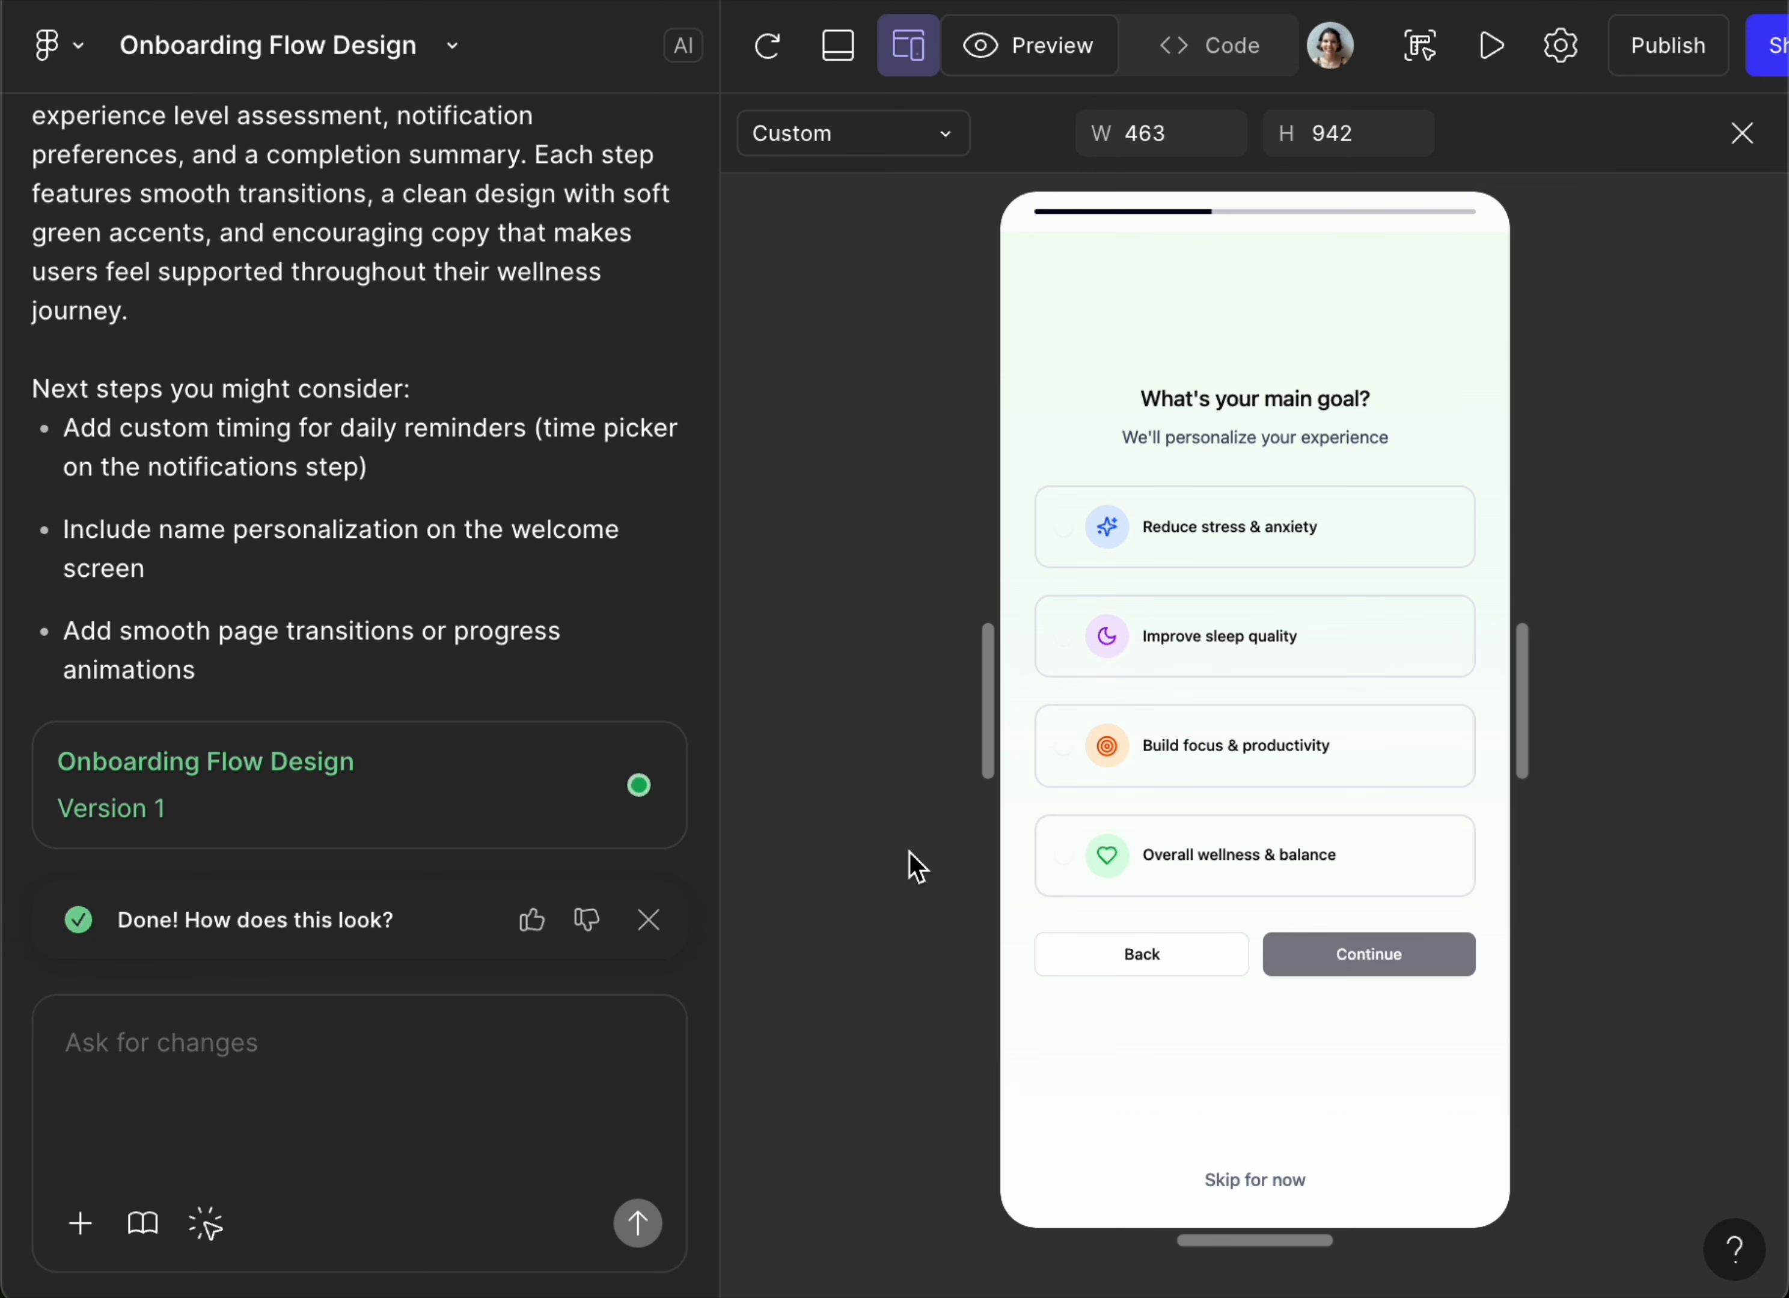
left_click(1251, 536)
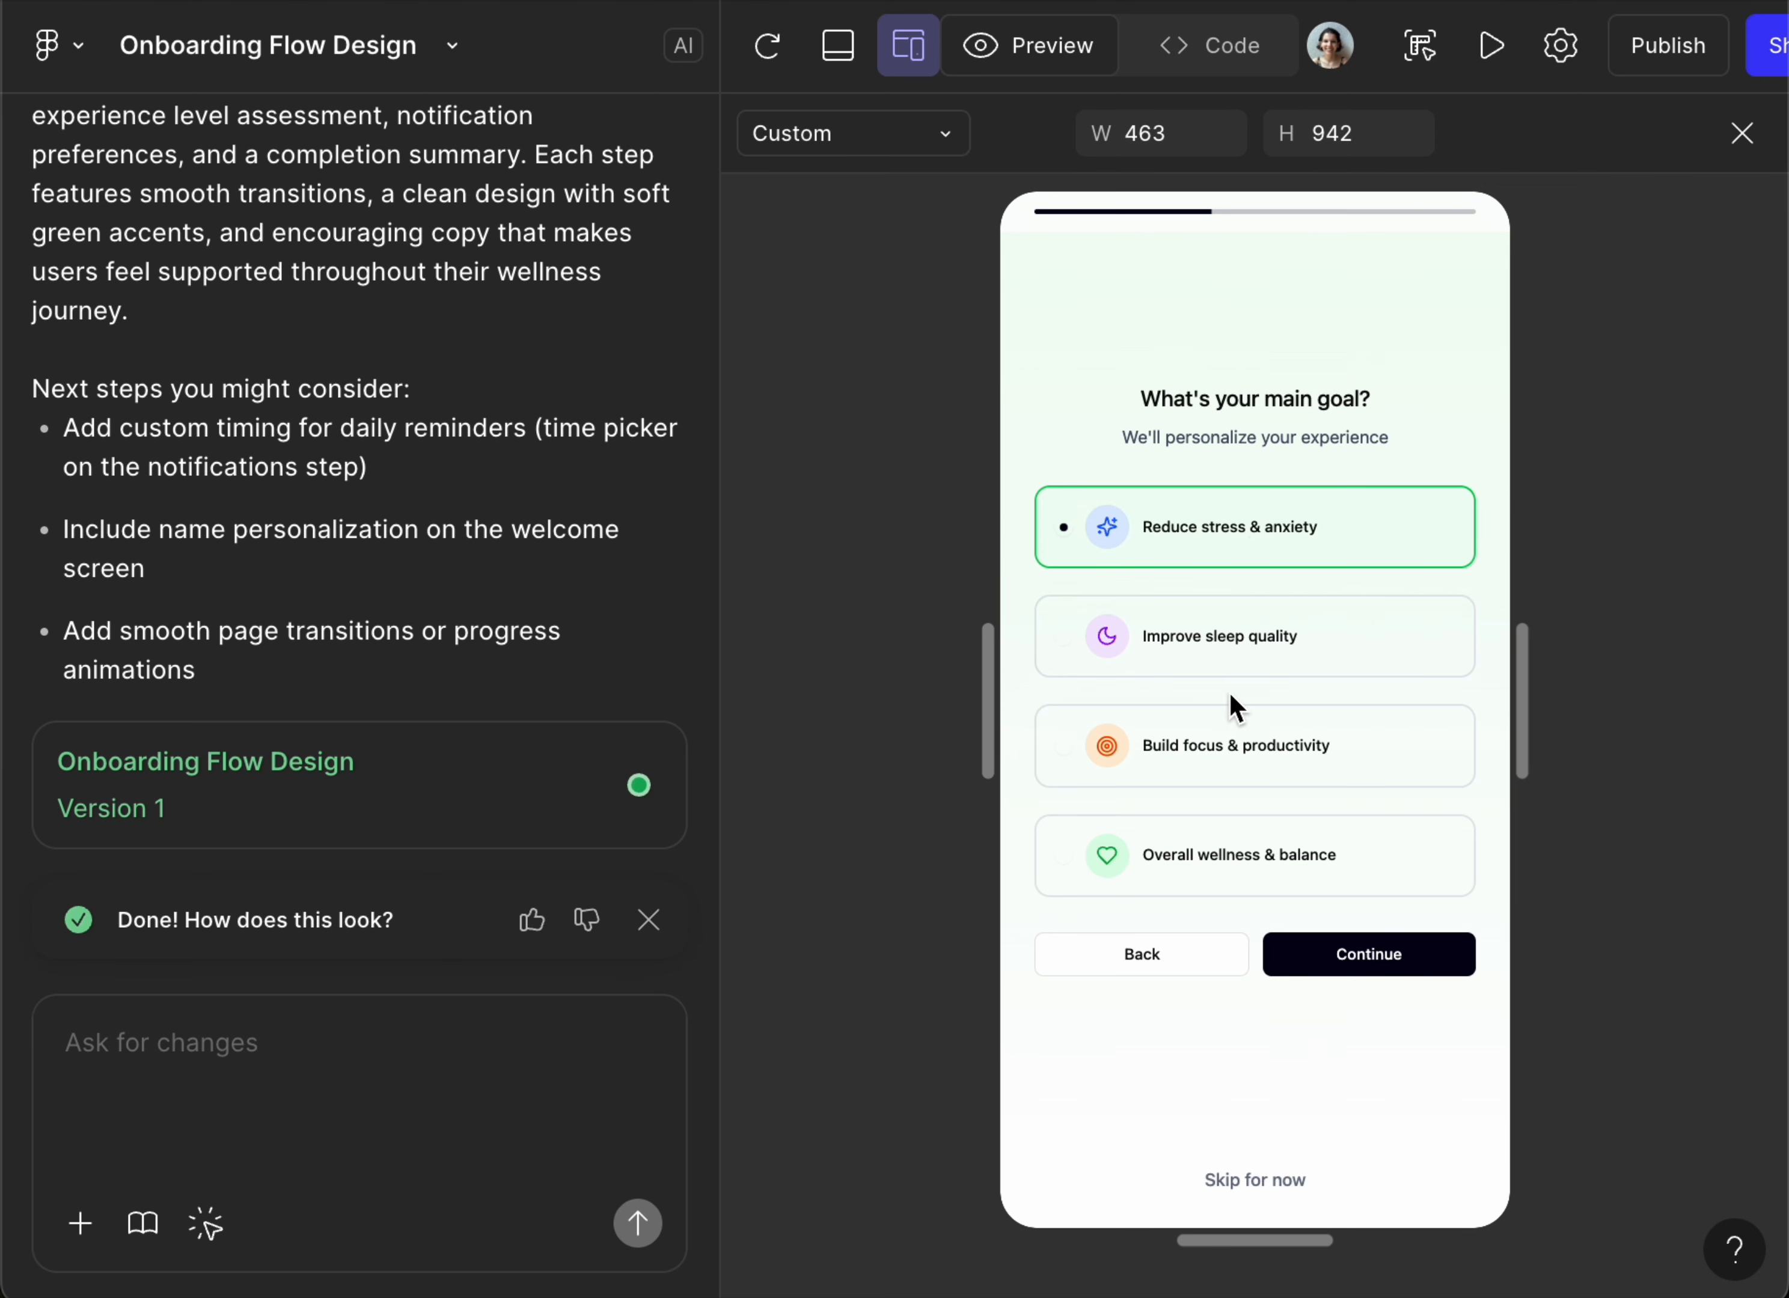
Step: Copy the current preview as design layers and paste it into the Figma Design file in place of the existing onboarding frame
left_click(1430, 39)
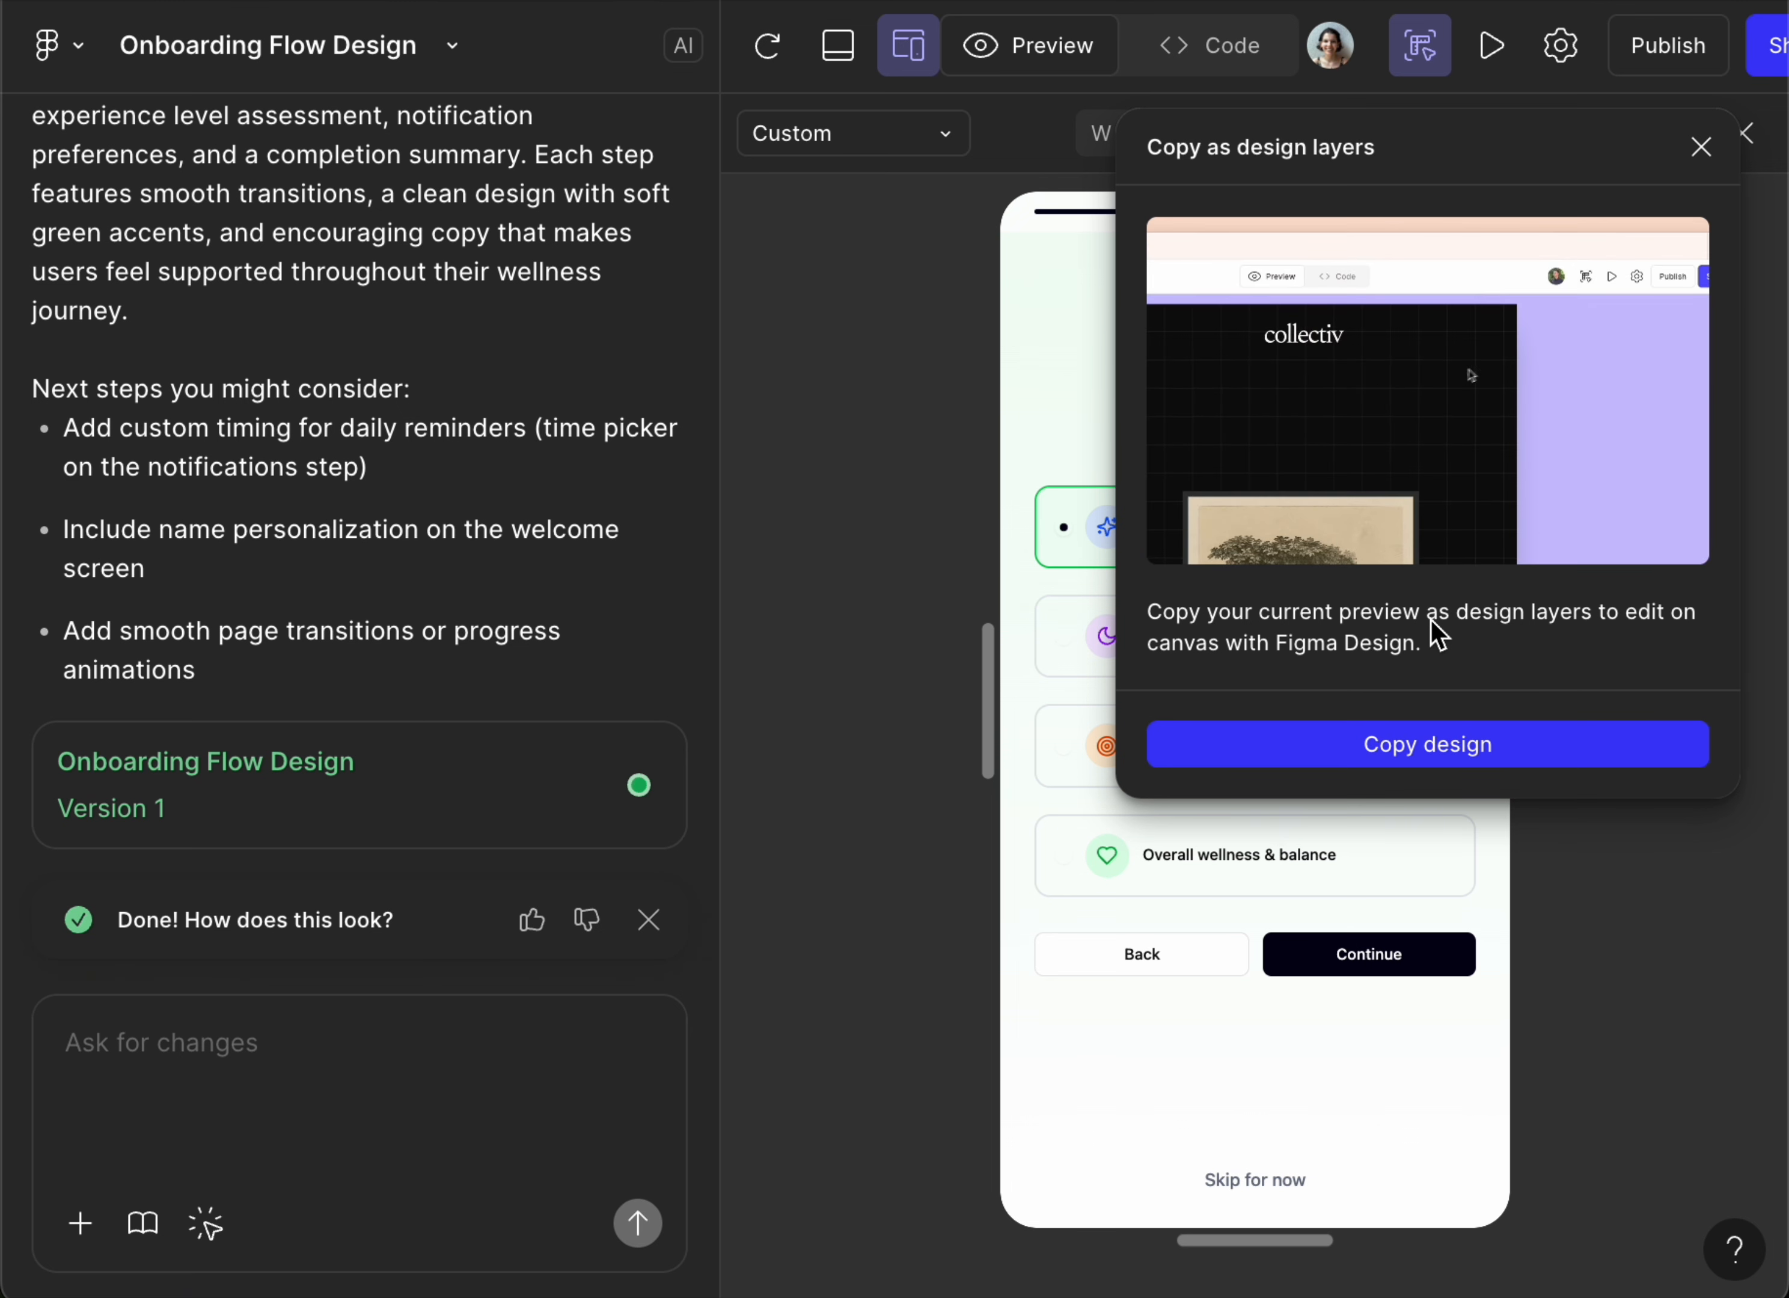
left_click(1394, 746)
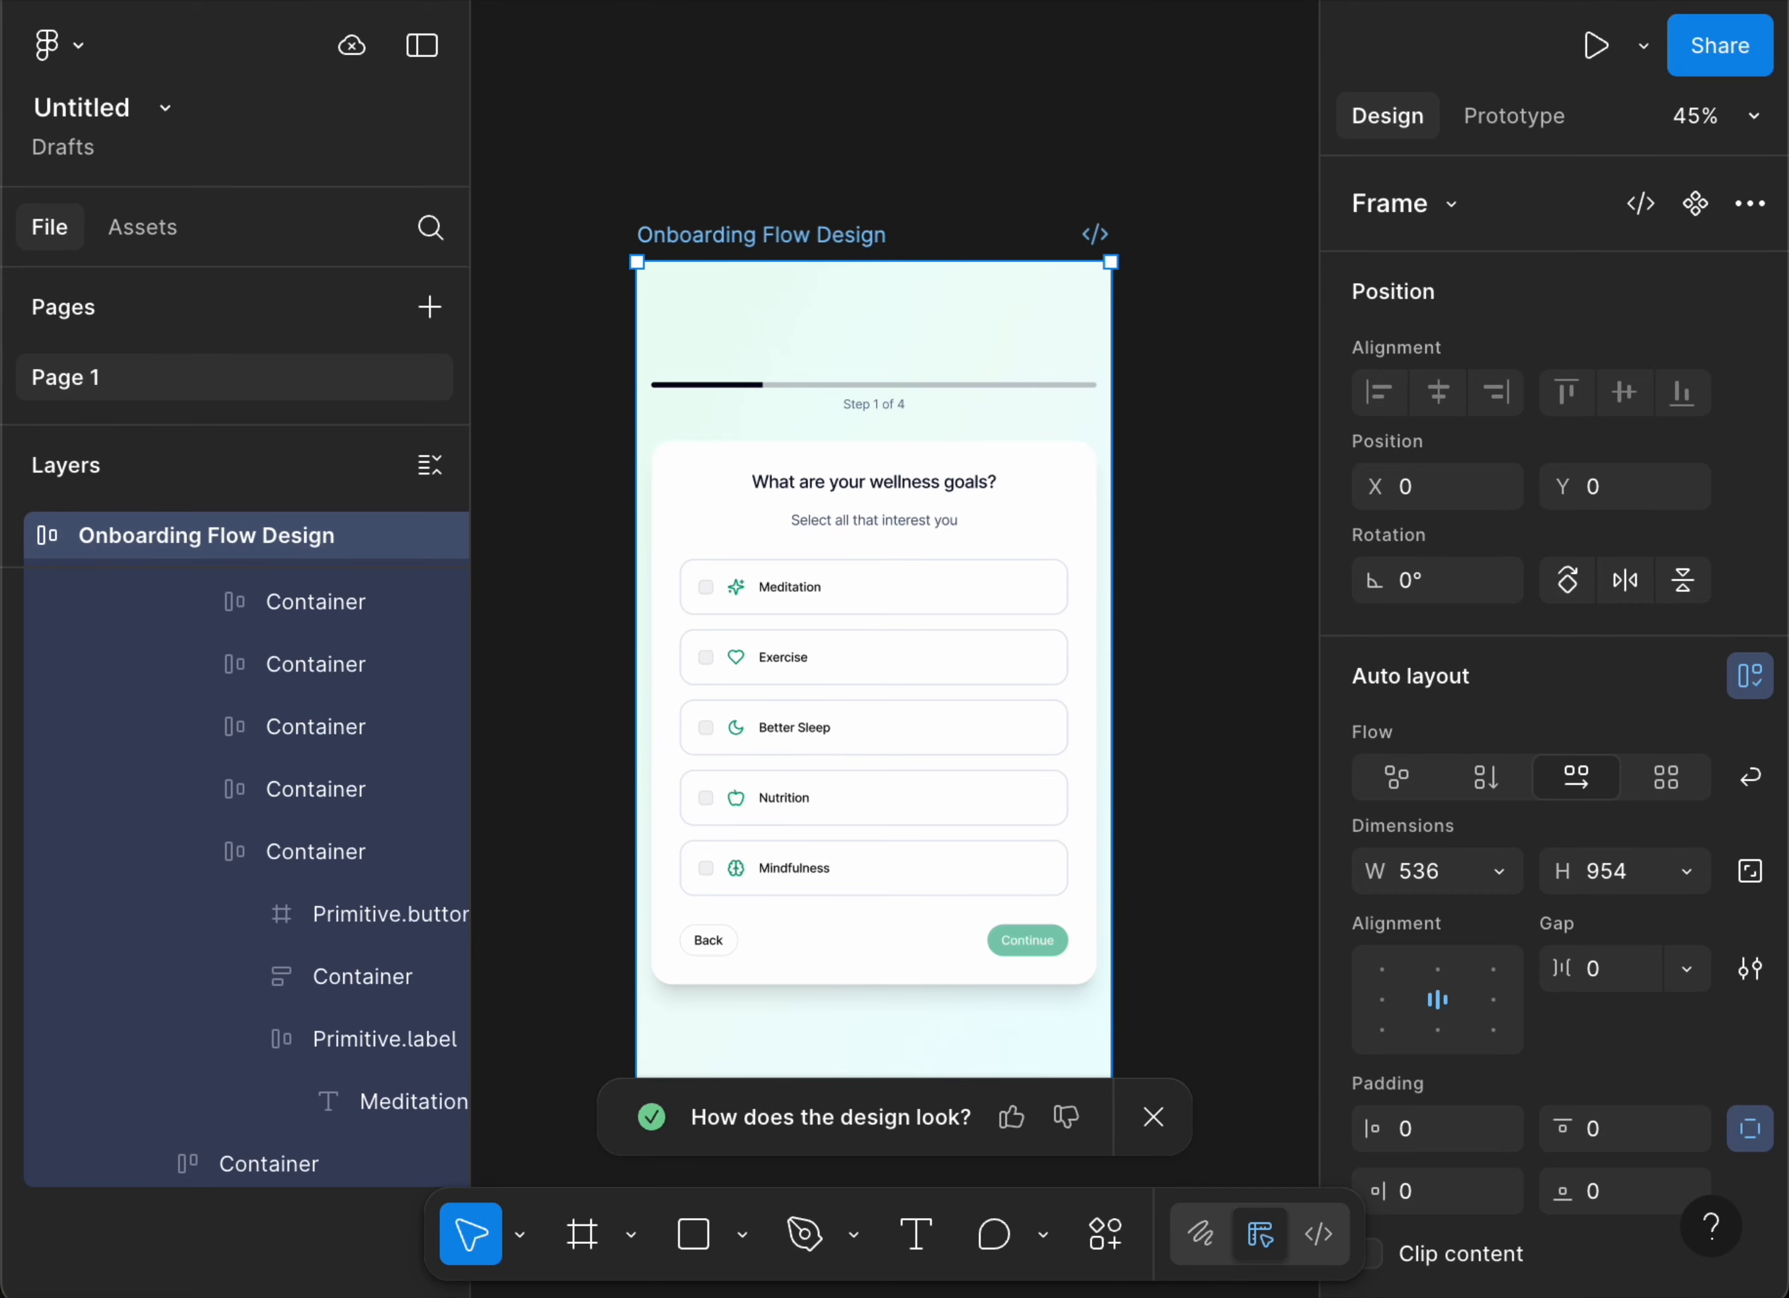
key("Delete")
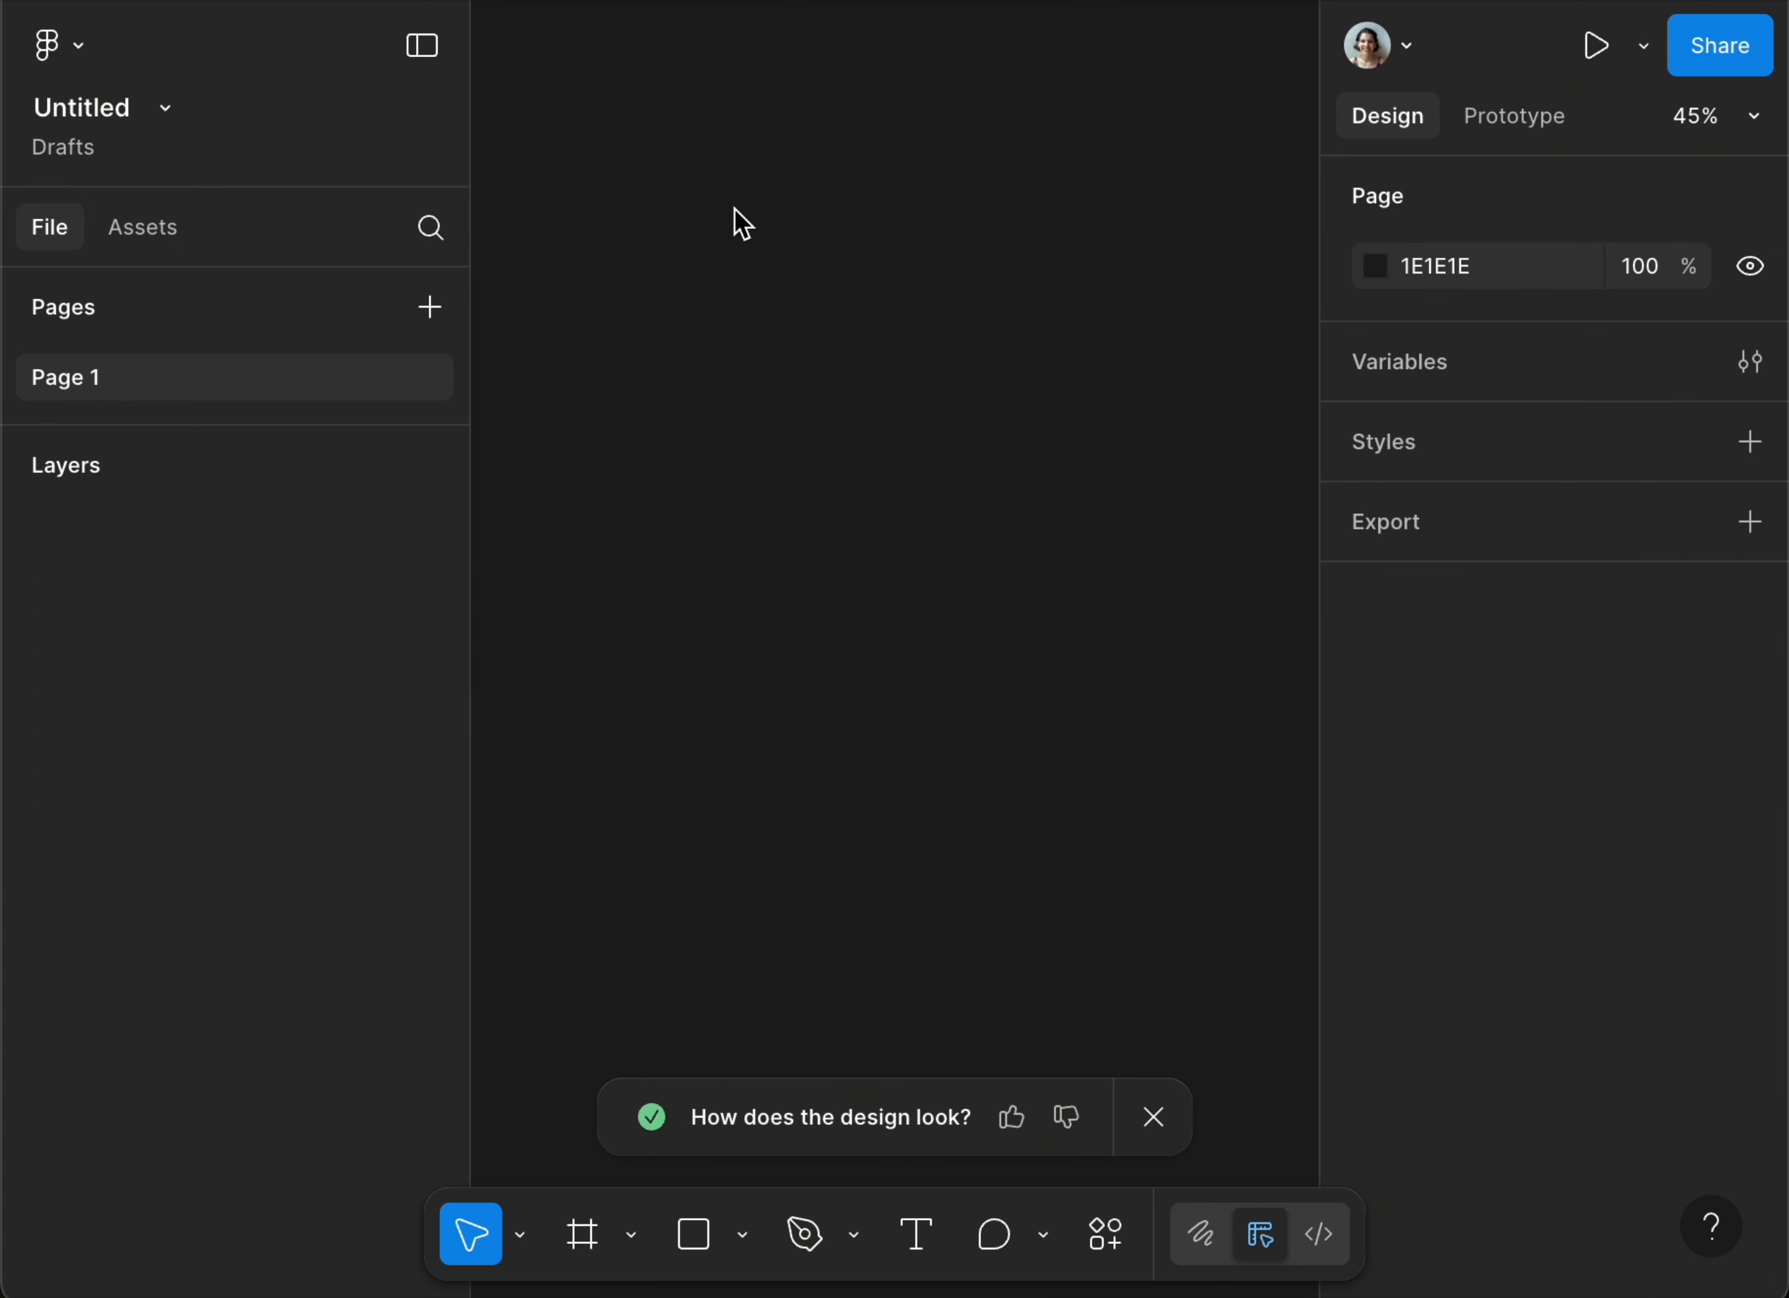
key("ctrl+v")
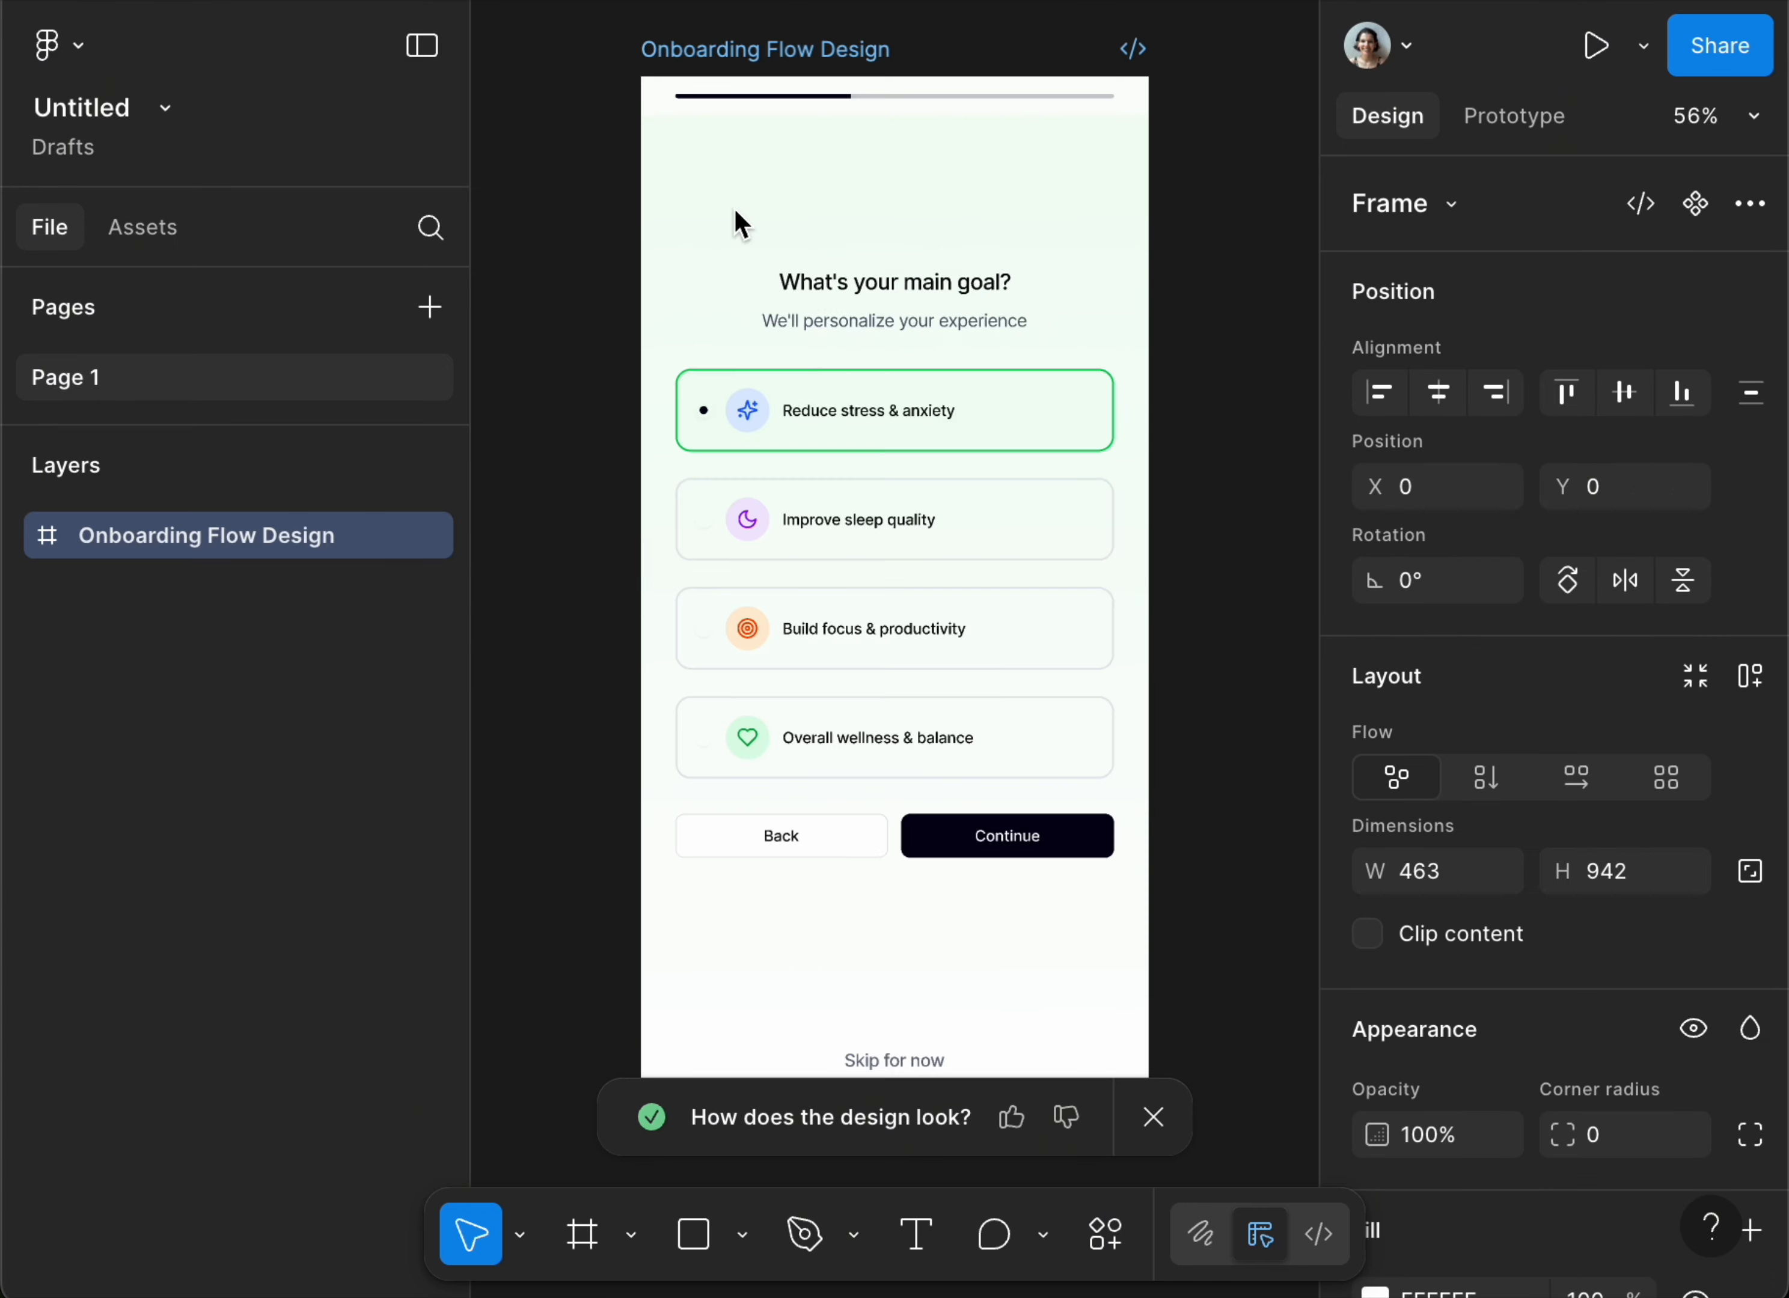
Step: Examine the pasted Onboarding Flow Design frame and expand its first App layer down to the progress bar's Container
left_click(900, 436)
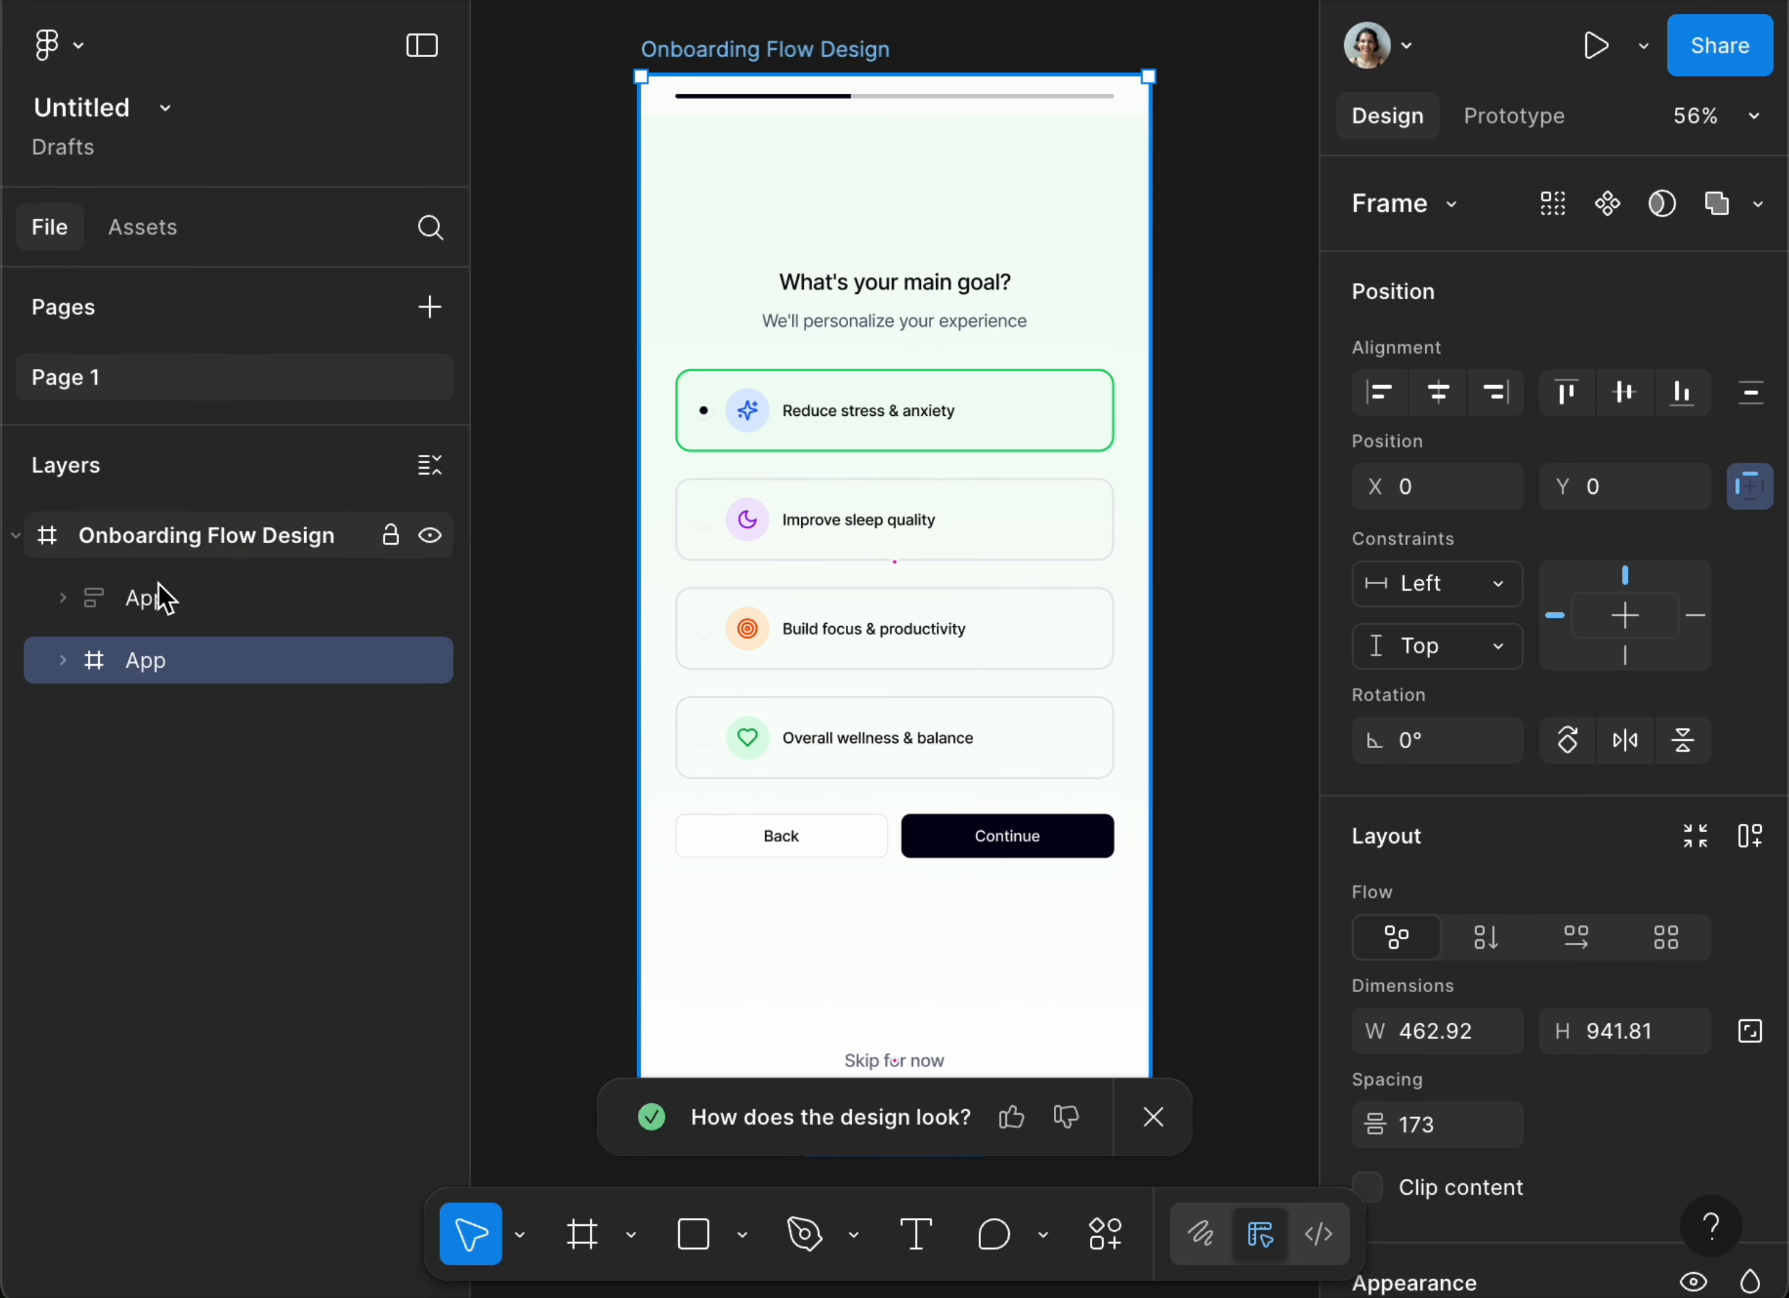
left_click(108, 548)
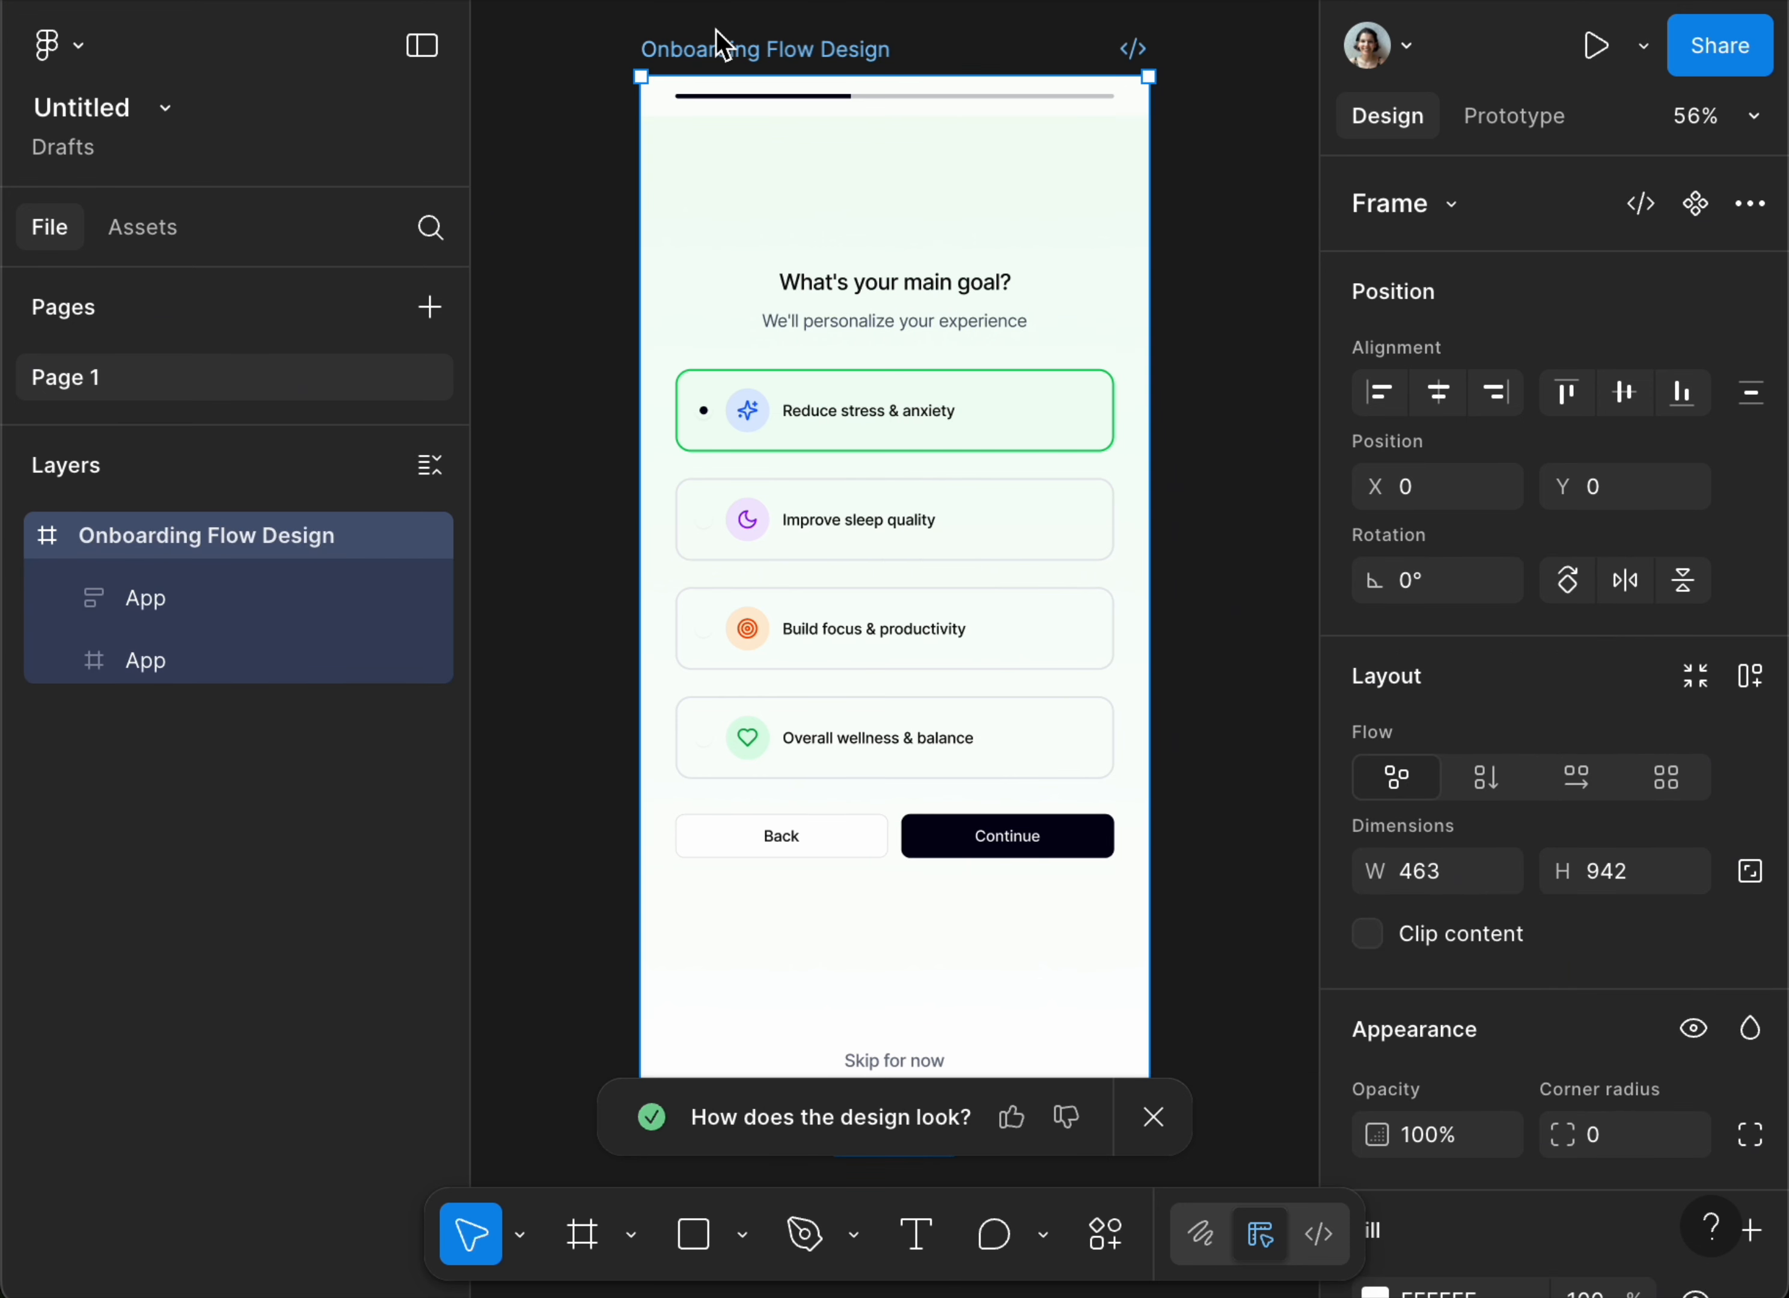
left_click(182, 597)
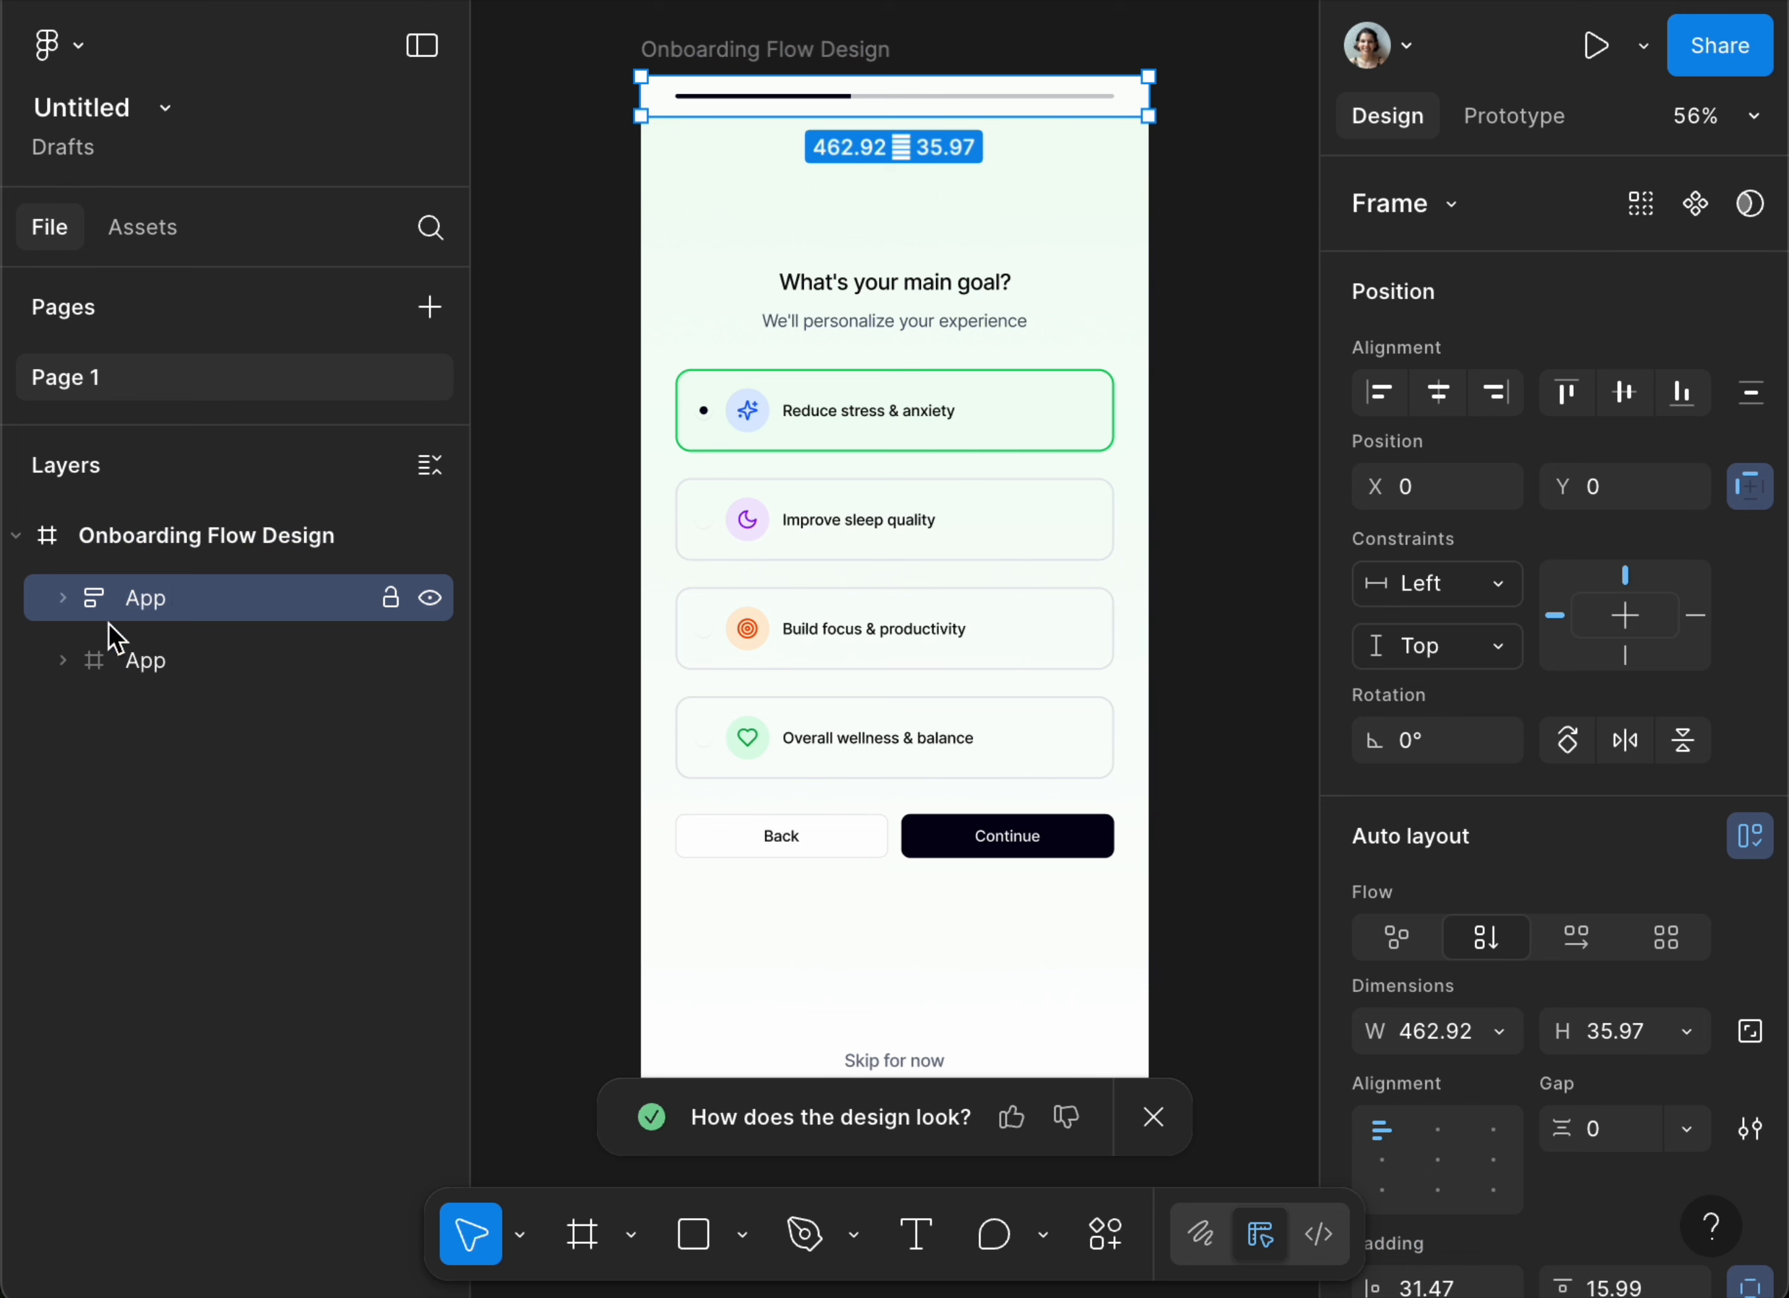
left_click(63, 598)
left_click(117, 671)
left_click(110, 661)
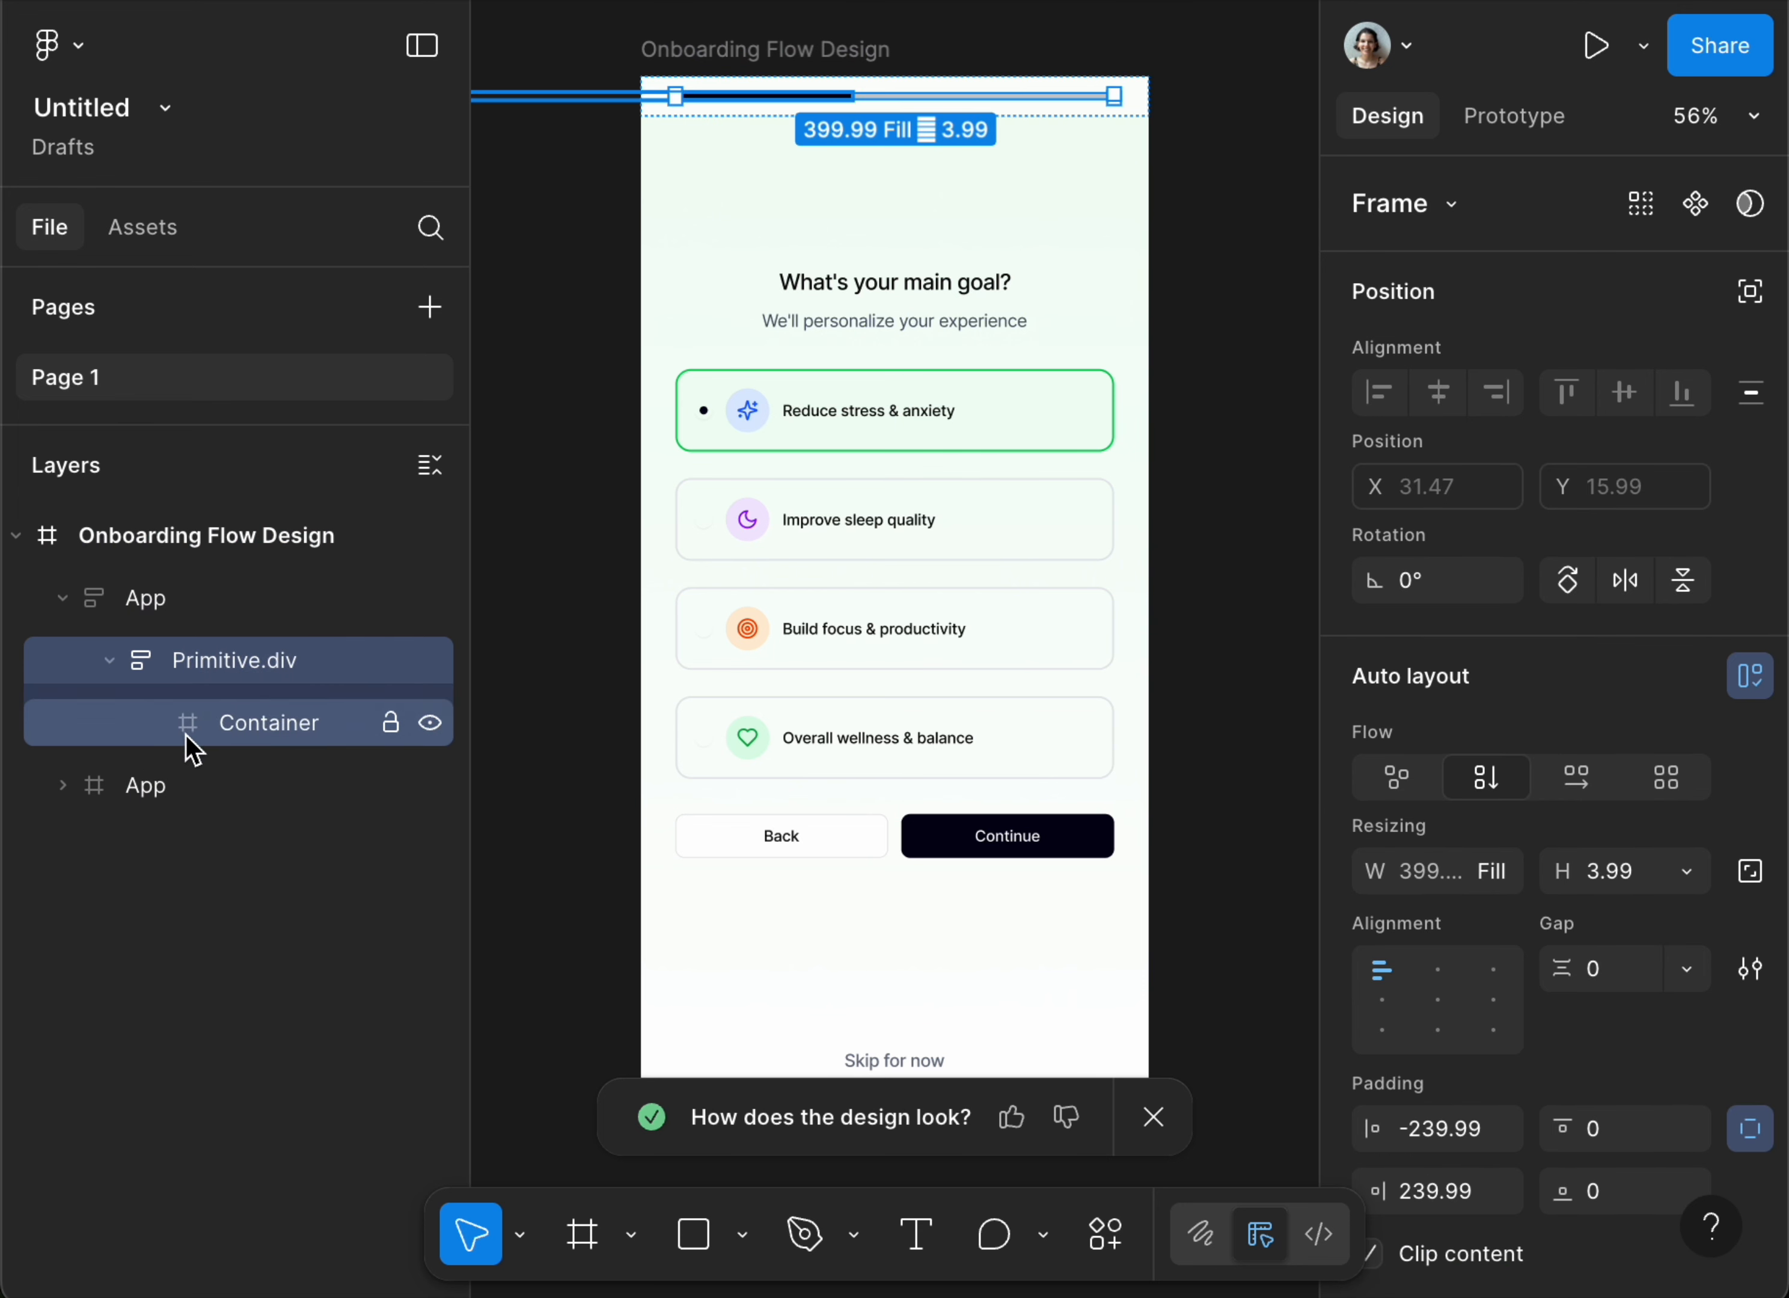
left_click(160, 727)
Step: Expand the second App layer and its Container to examine the nested layers, and clear the selection
left_click(144, 787)
left_click(63, 785)
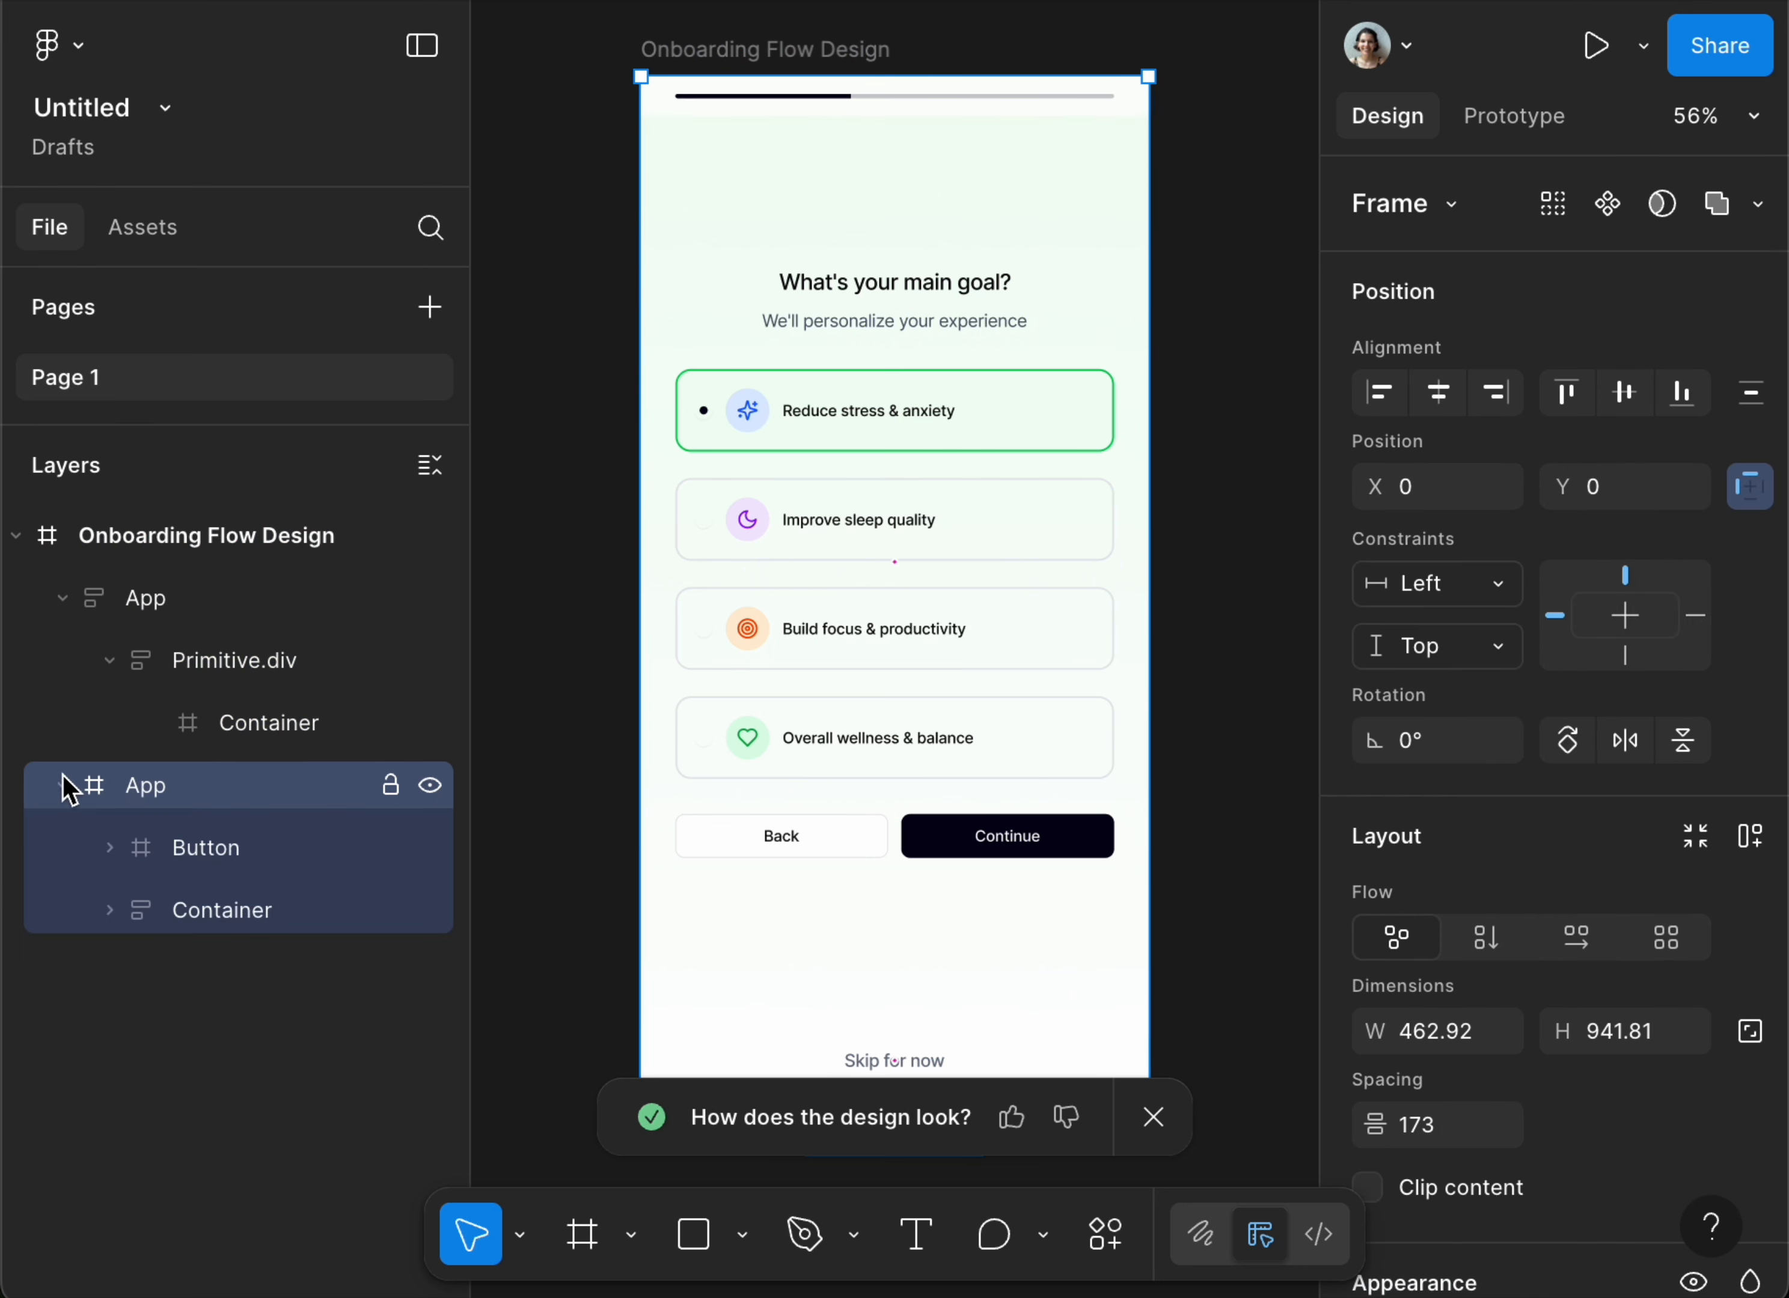
left_click(76, 865)
left_click(70, 927)
left_click(105, 915)
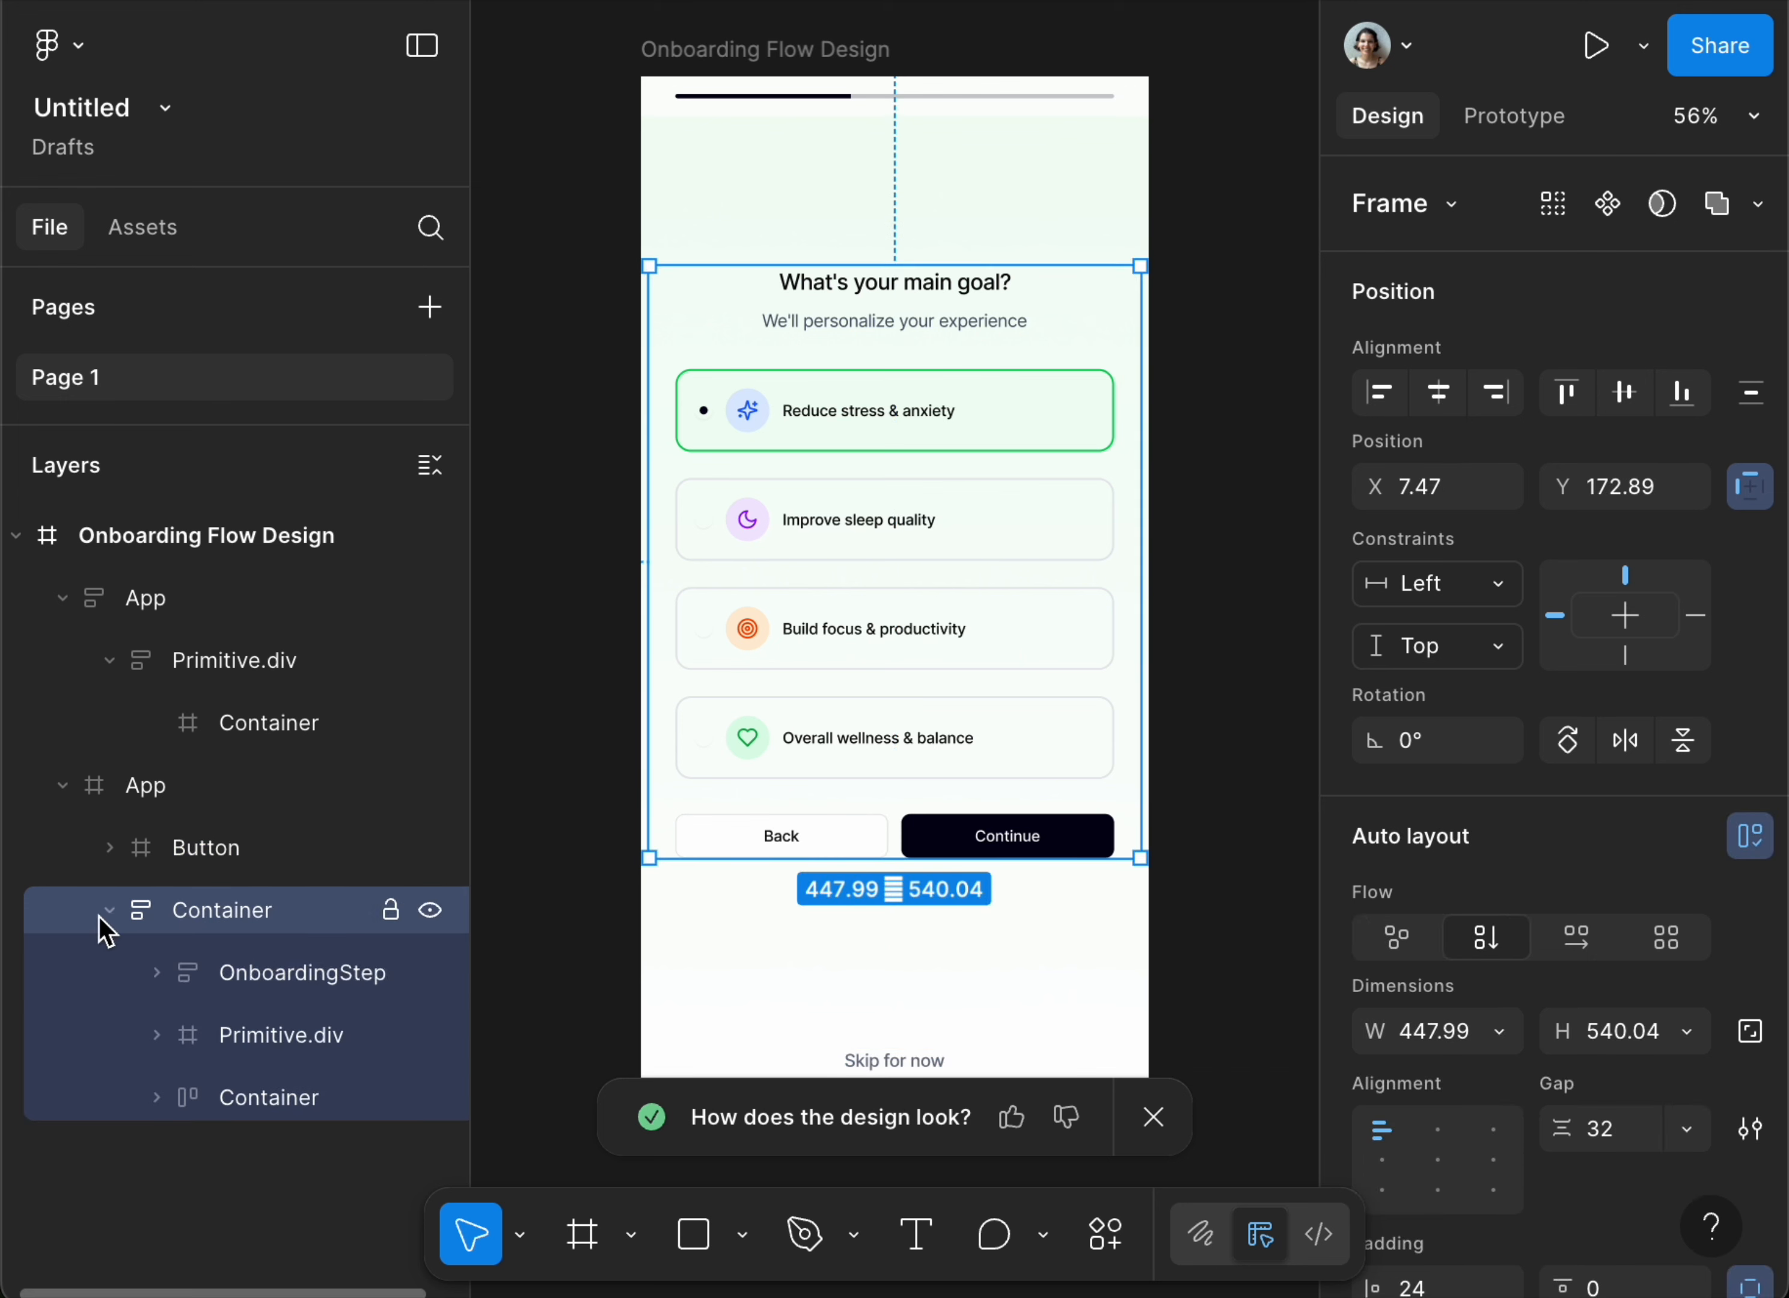
left_click(214, 972)
left_click(240, 1033)
left_click(1197, 586)
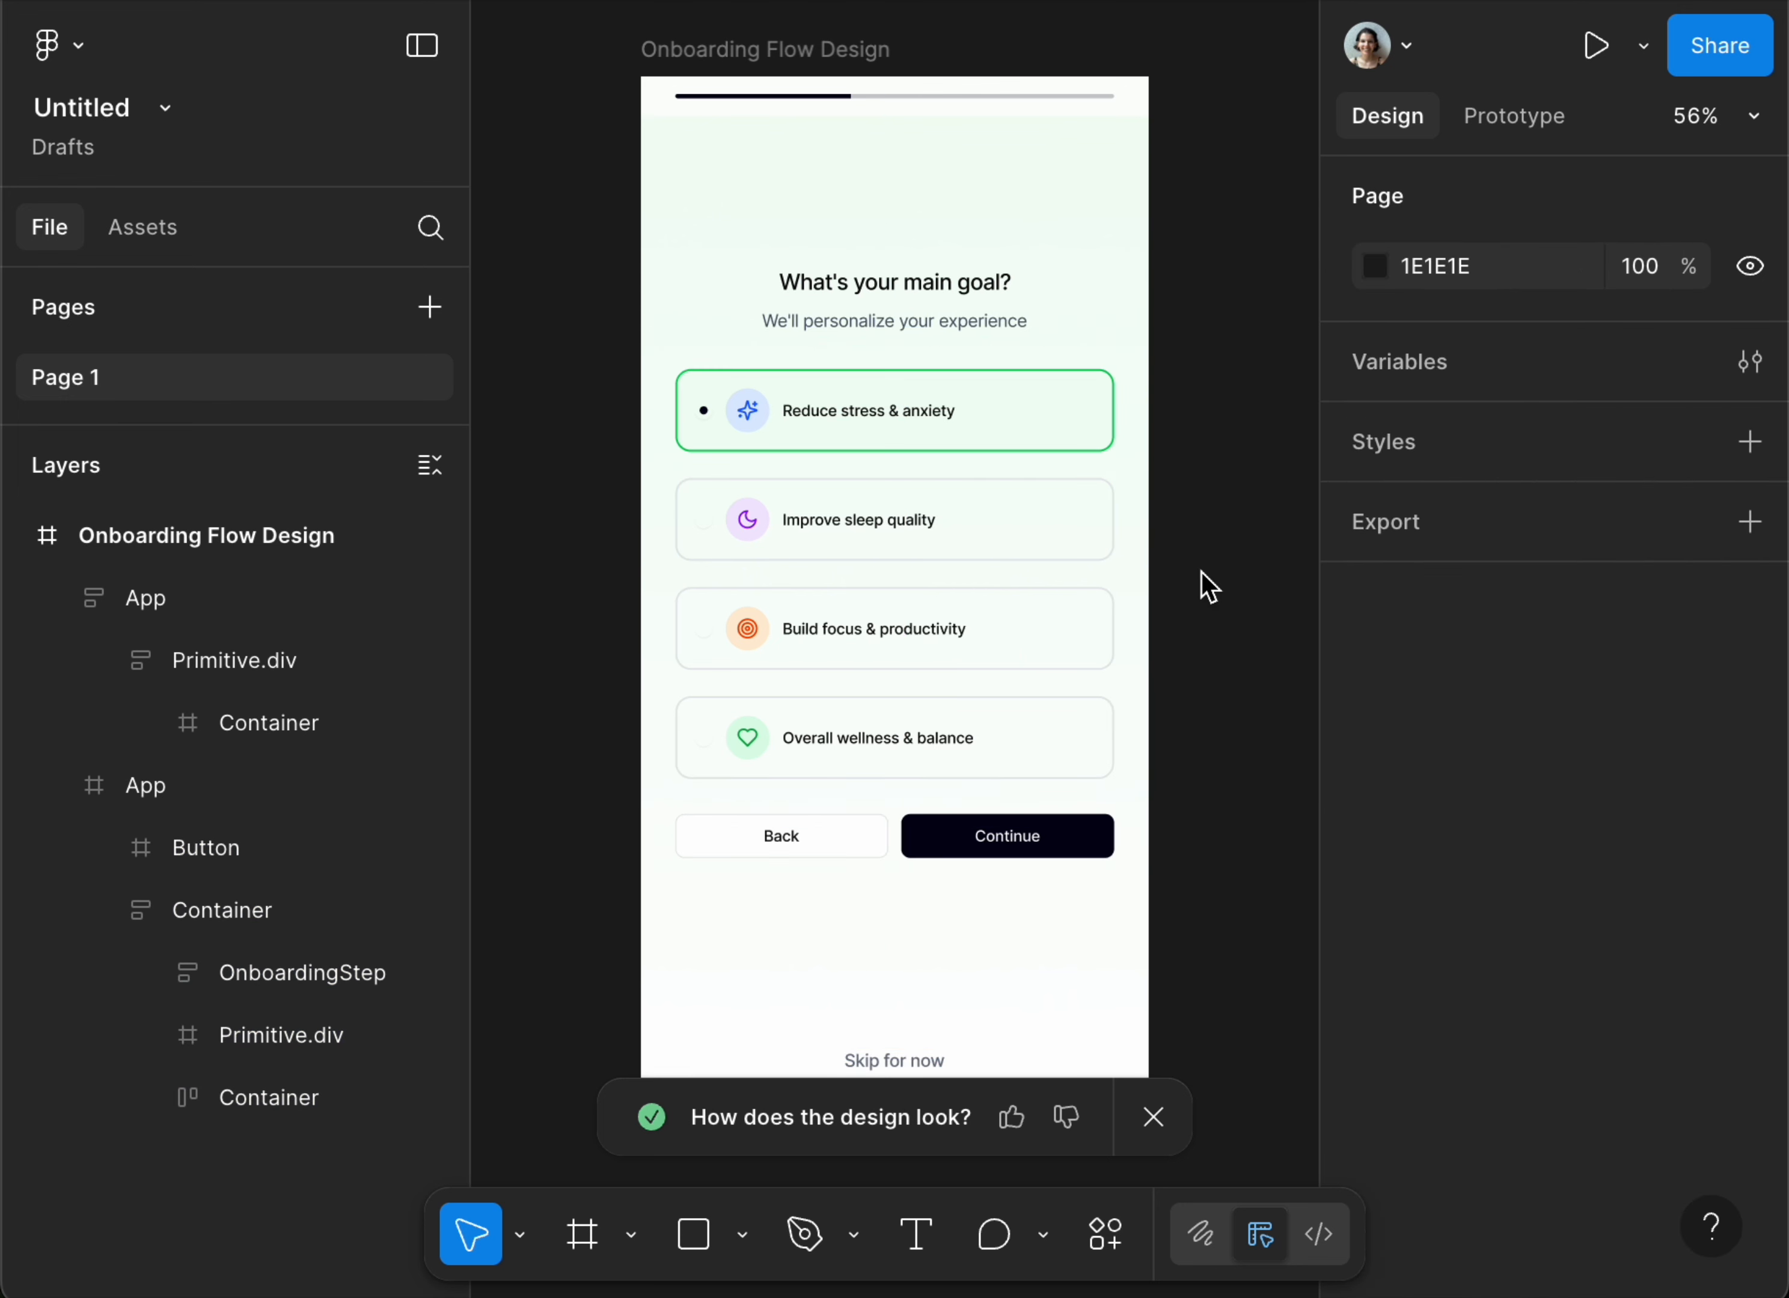
Step: Examine the whole frame's selection colors and the typography of the "We'll personalize your experience" and "What's your main goal?" texts
left_click(819, 48)
scroll(1485, 774, "down", 15)
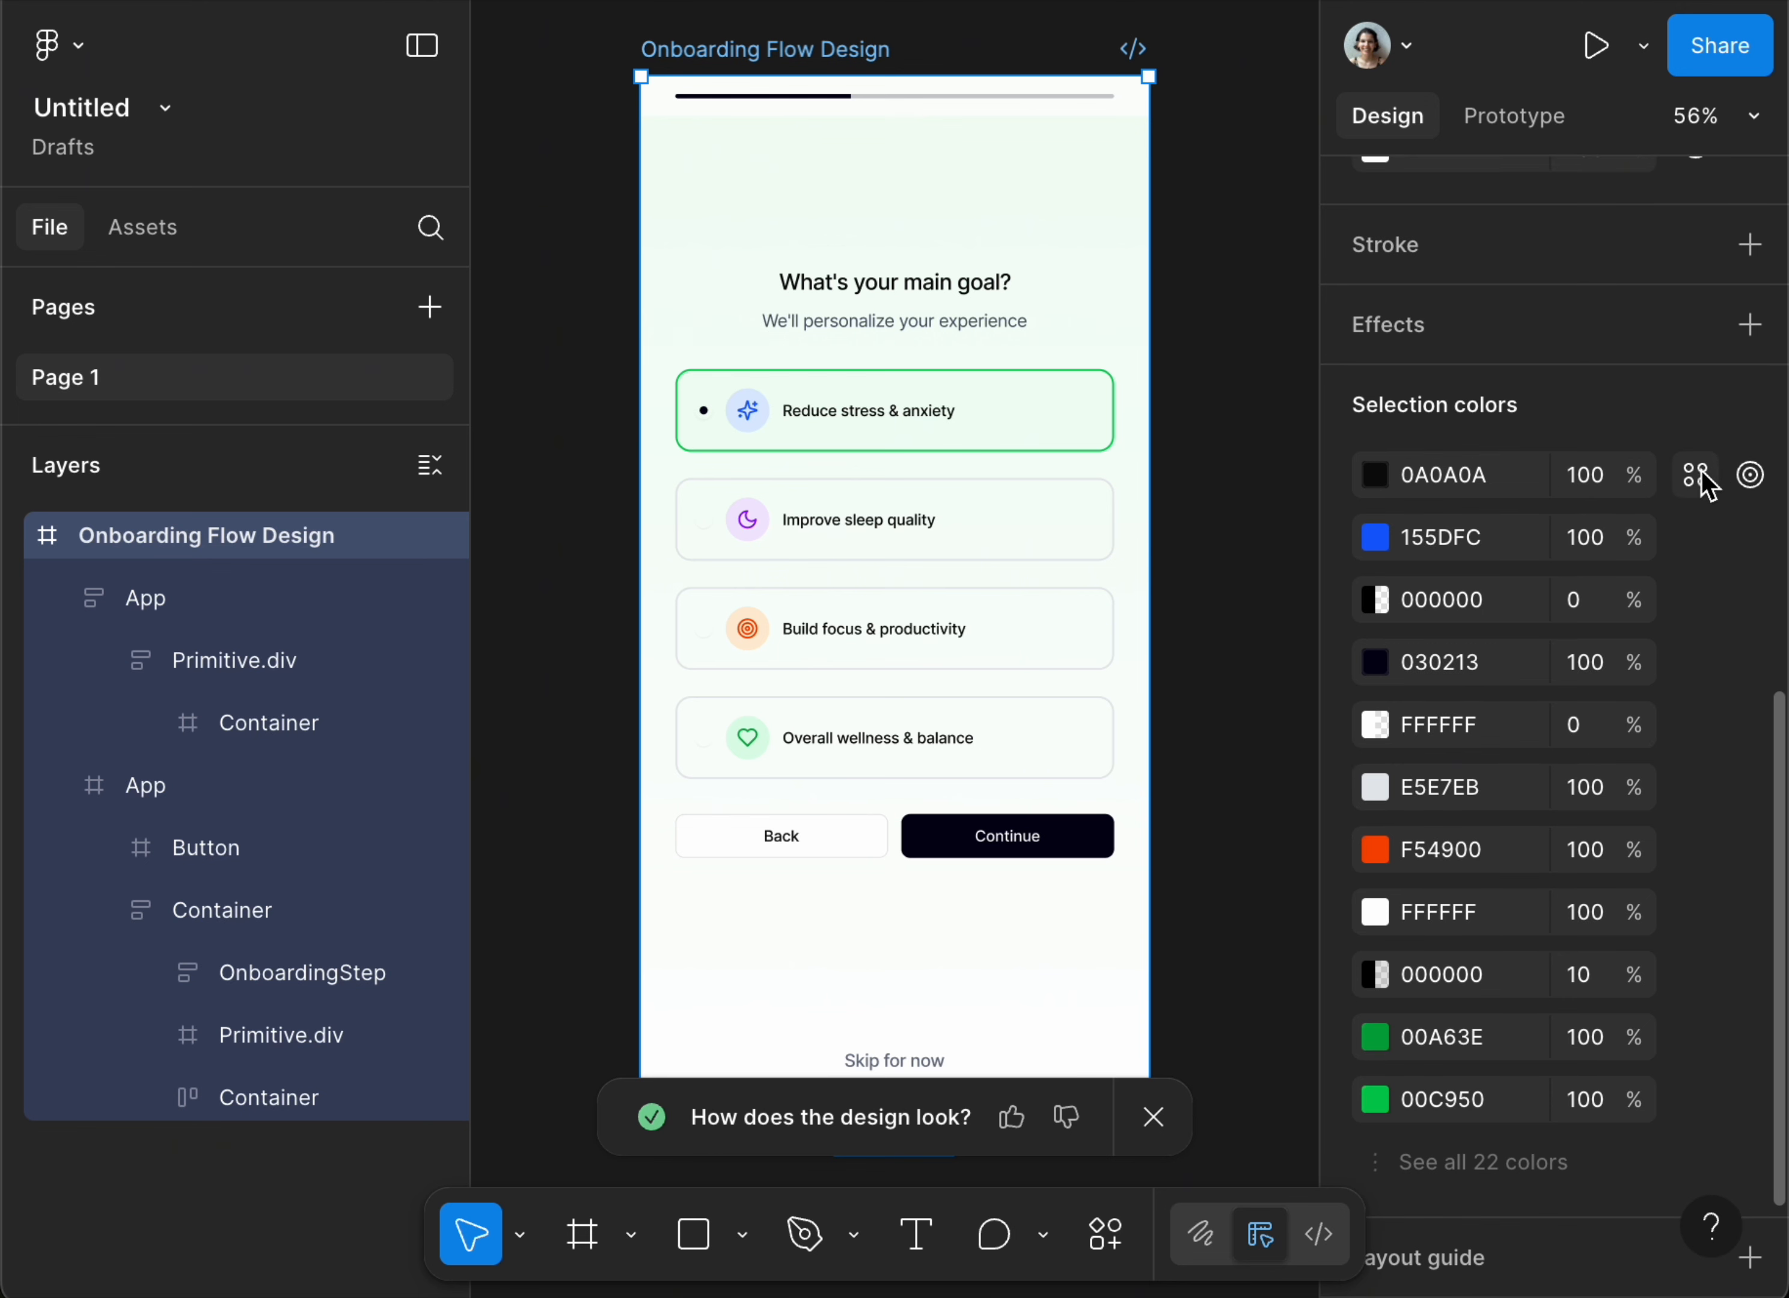
left_click(846, 313)
left_click(846, 313)
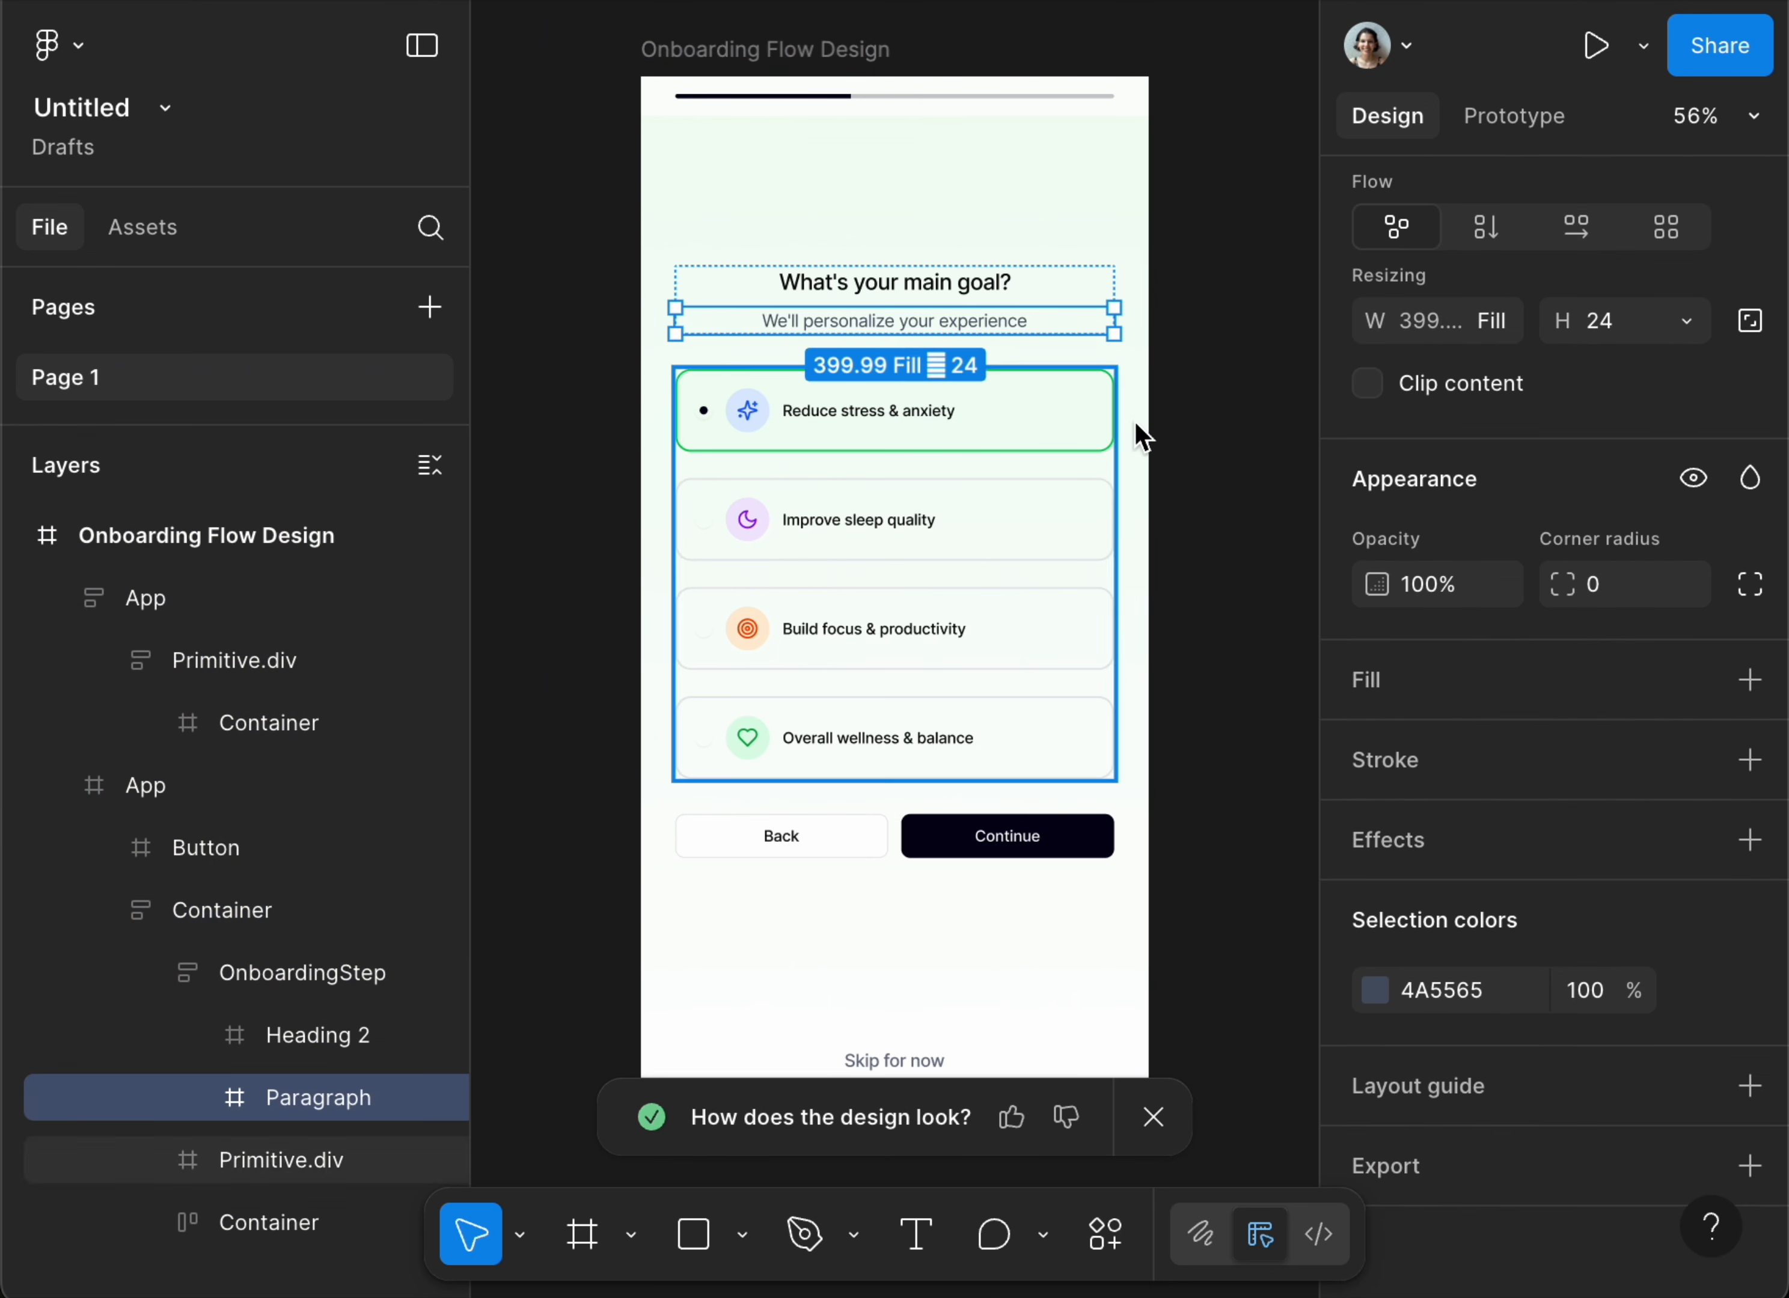
left_click(893, 314)
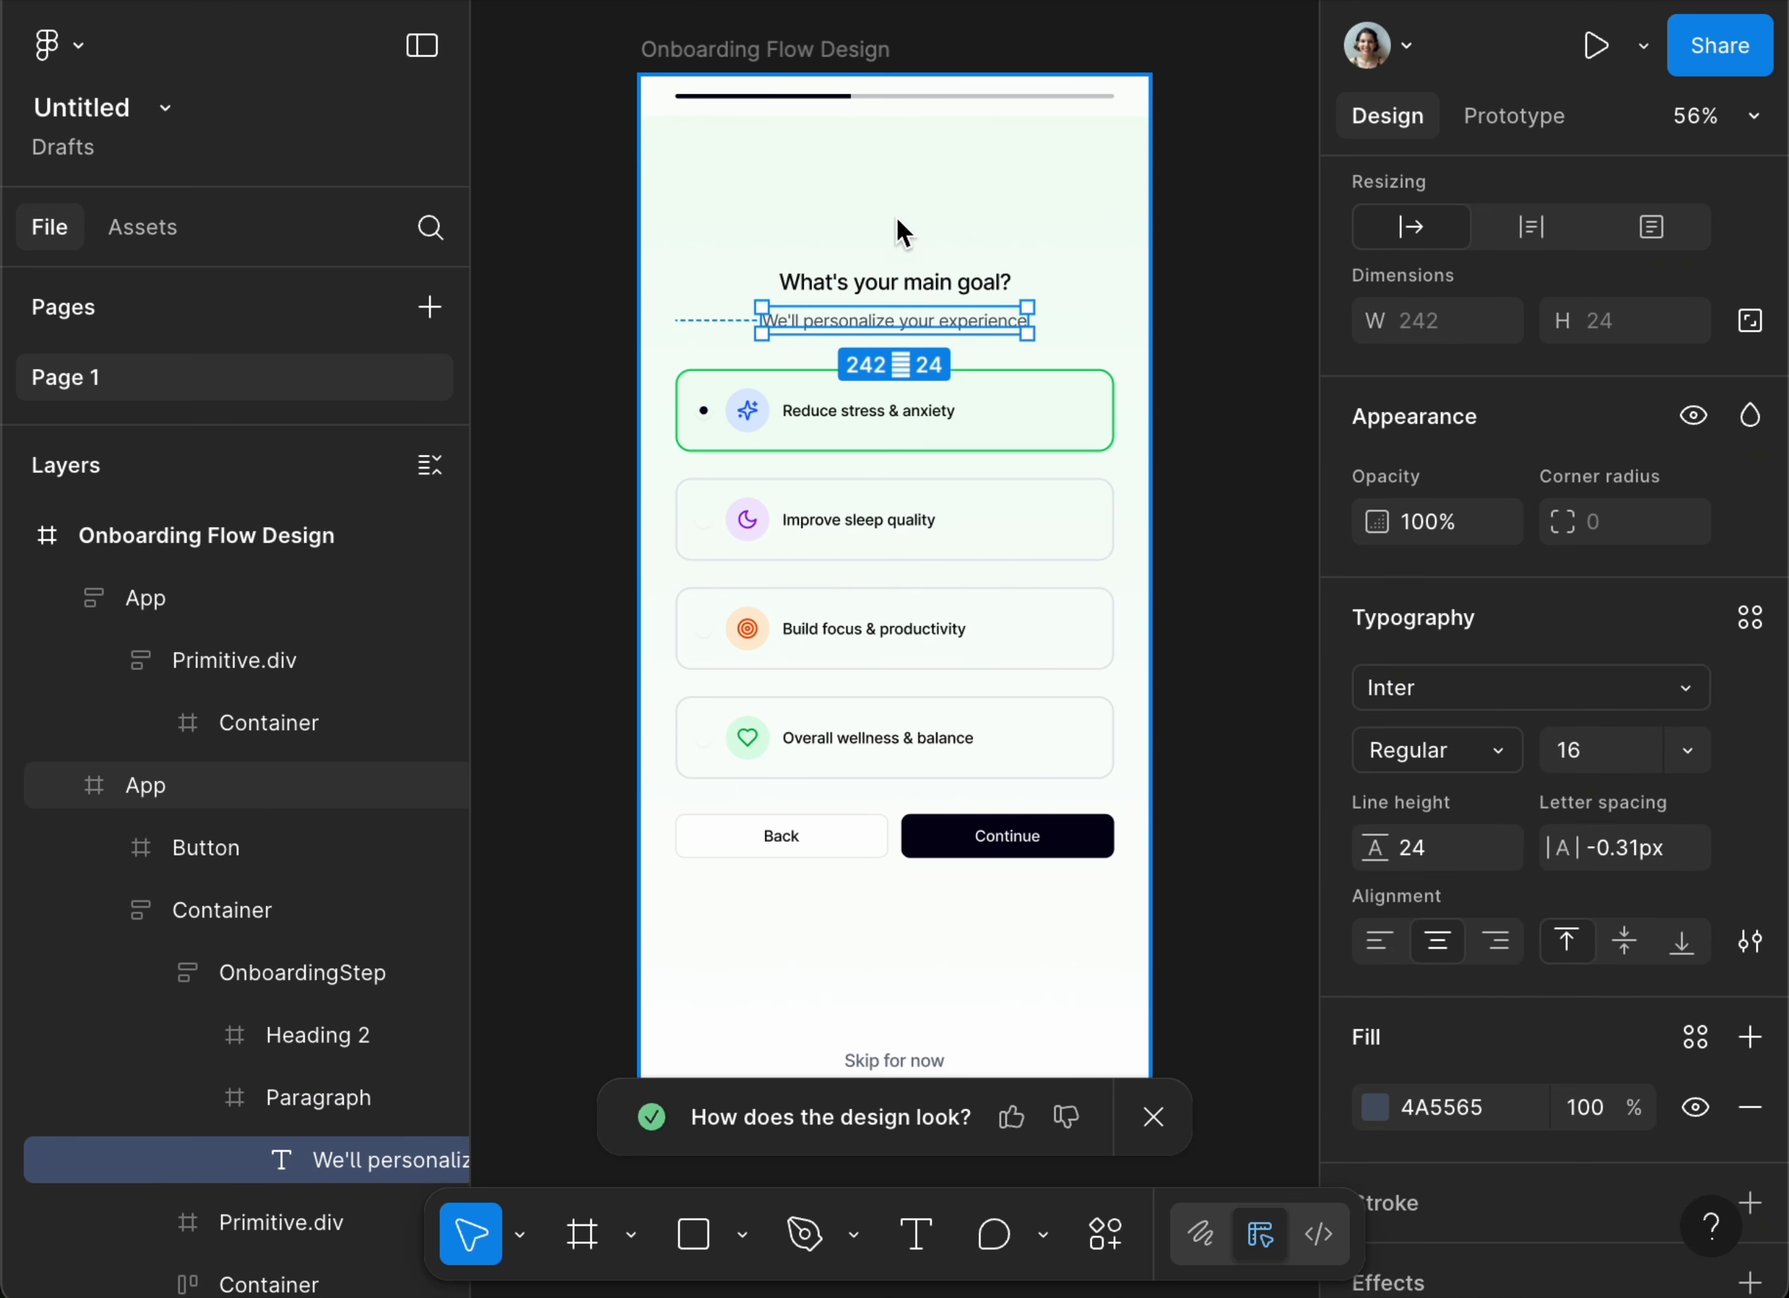
left_click(887, 280)
left_click(887, 280)
scroll(1476, 795, "down", 2)
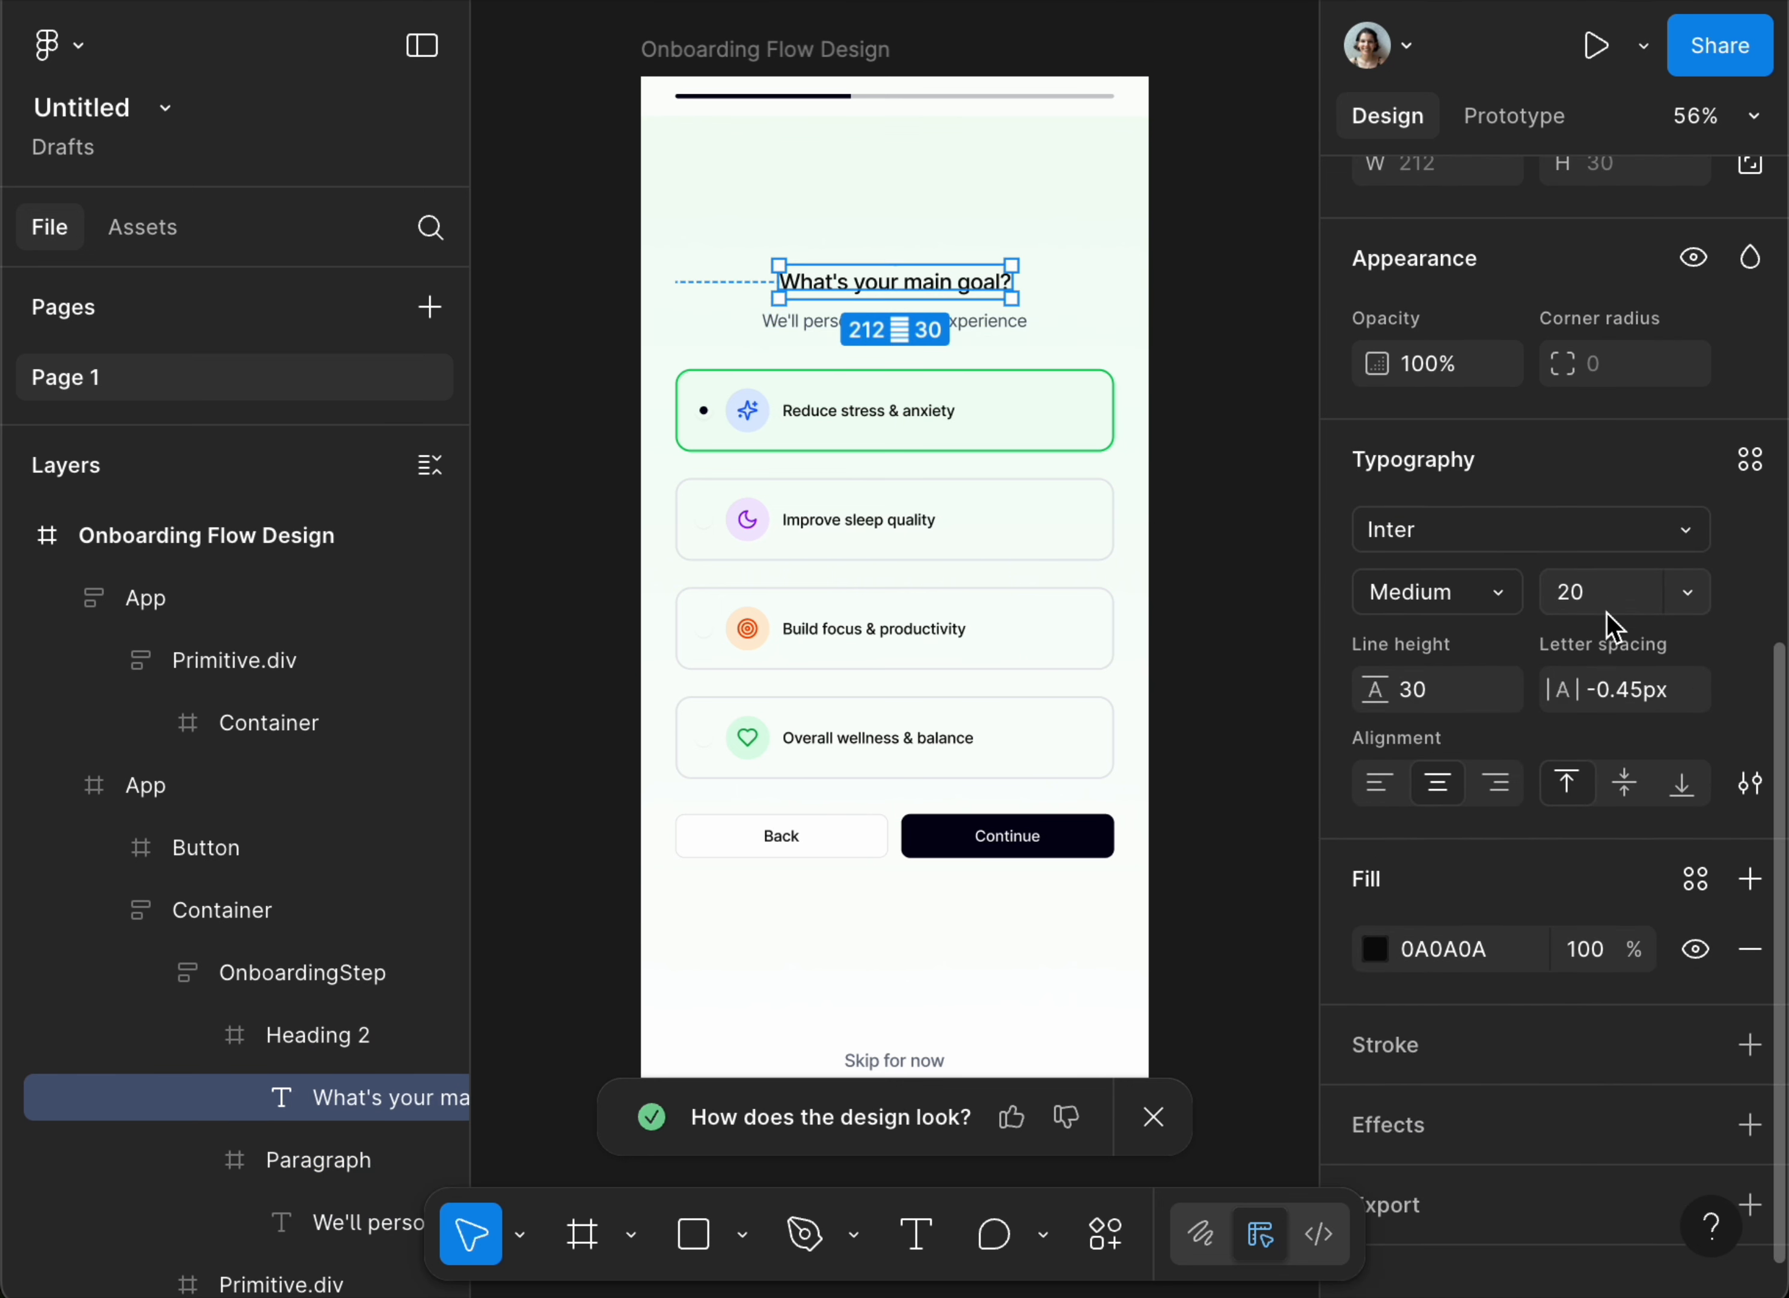
Step: Inspect the text properties of the "Reduce stress & anxiety" option label, and deselect it
left_click(909, 405)
double_click(908, 405)
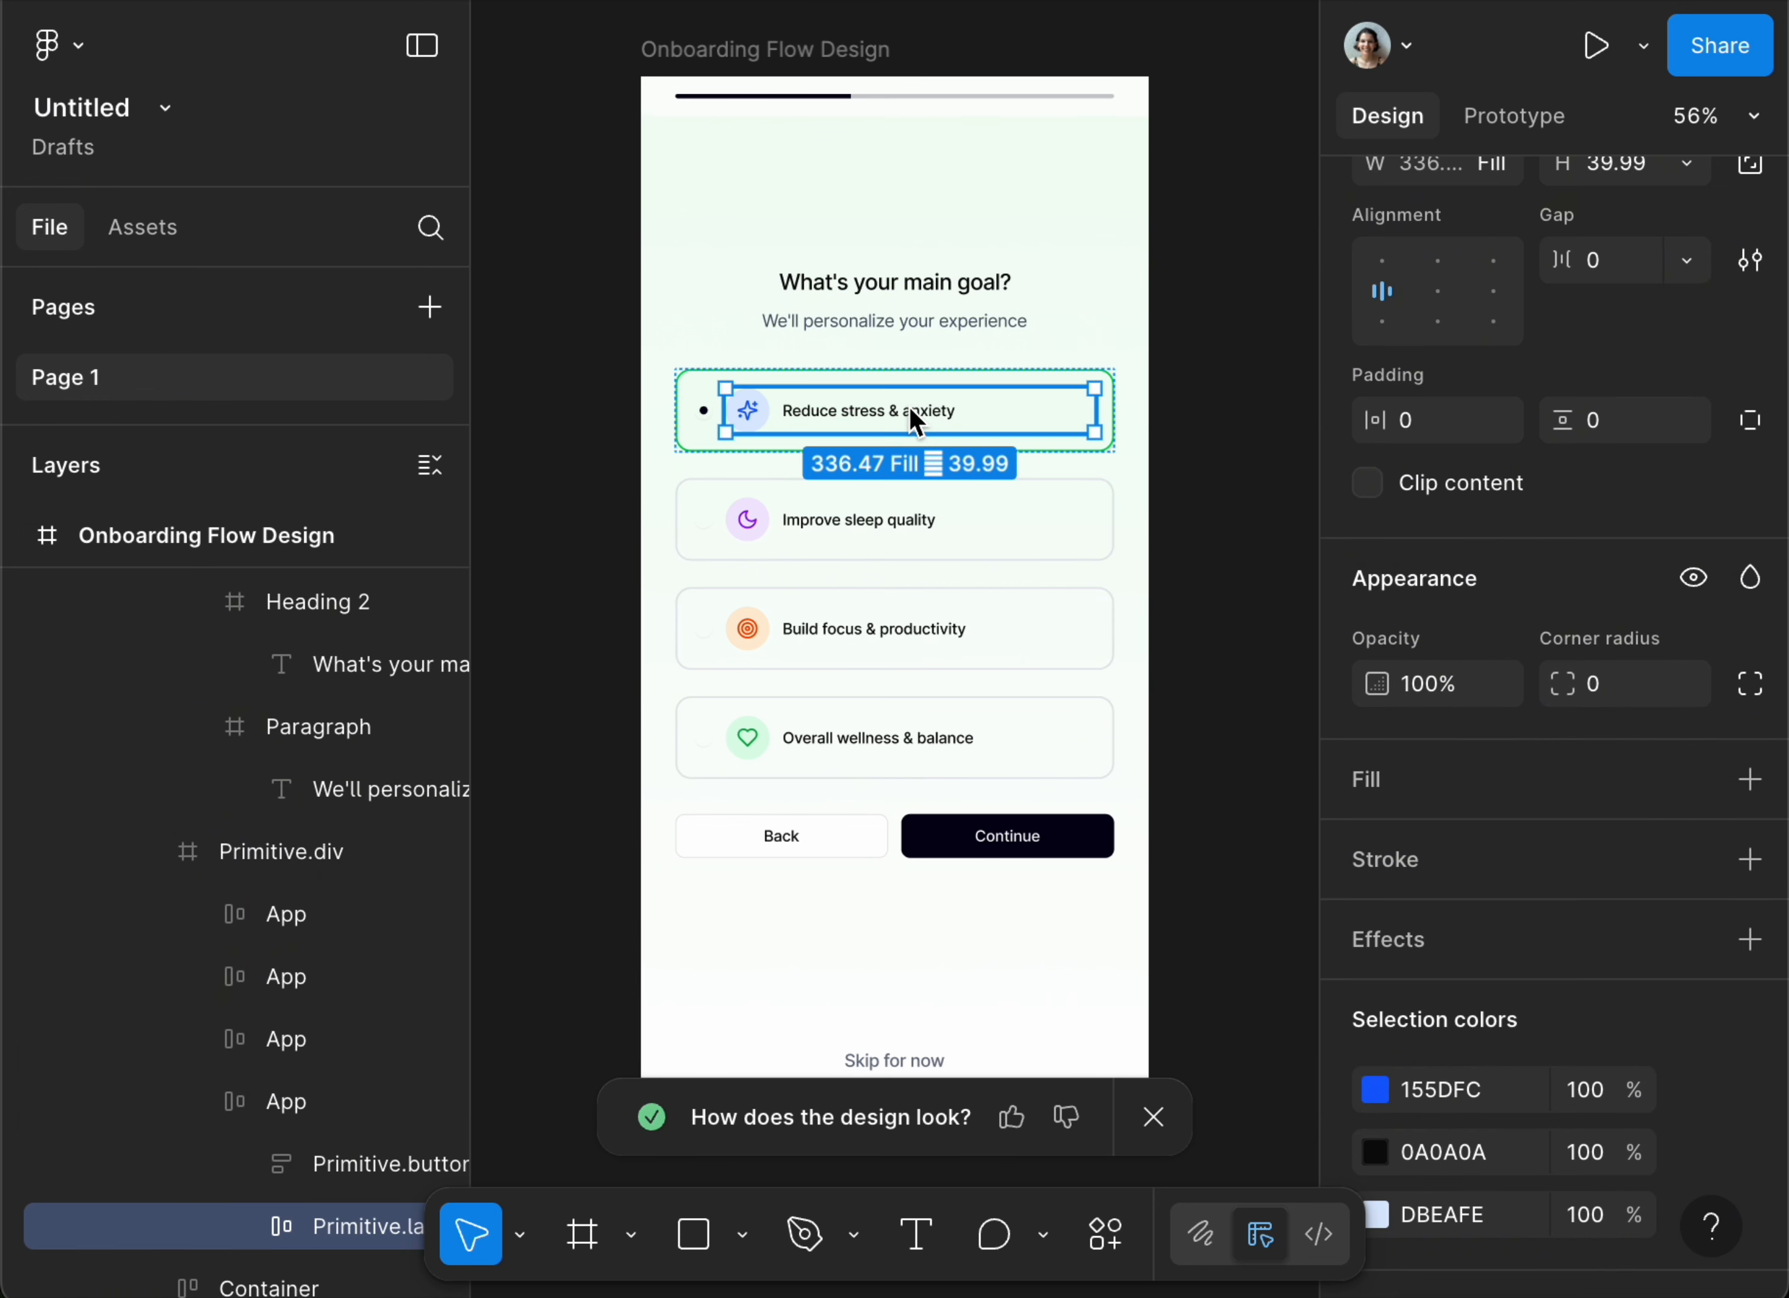
double_click(908, 406)
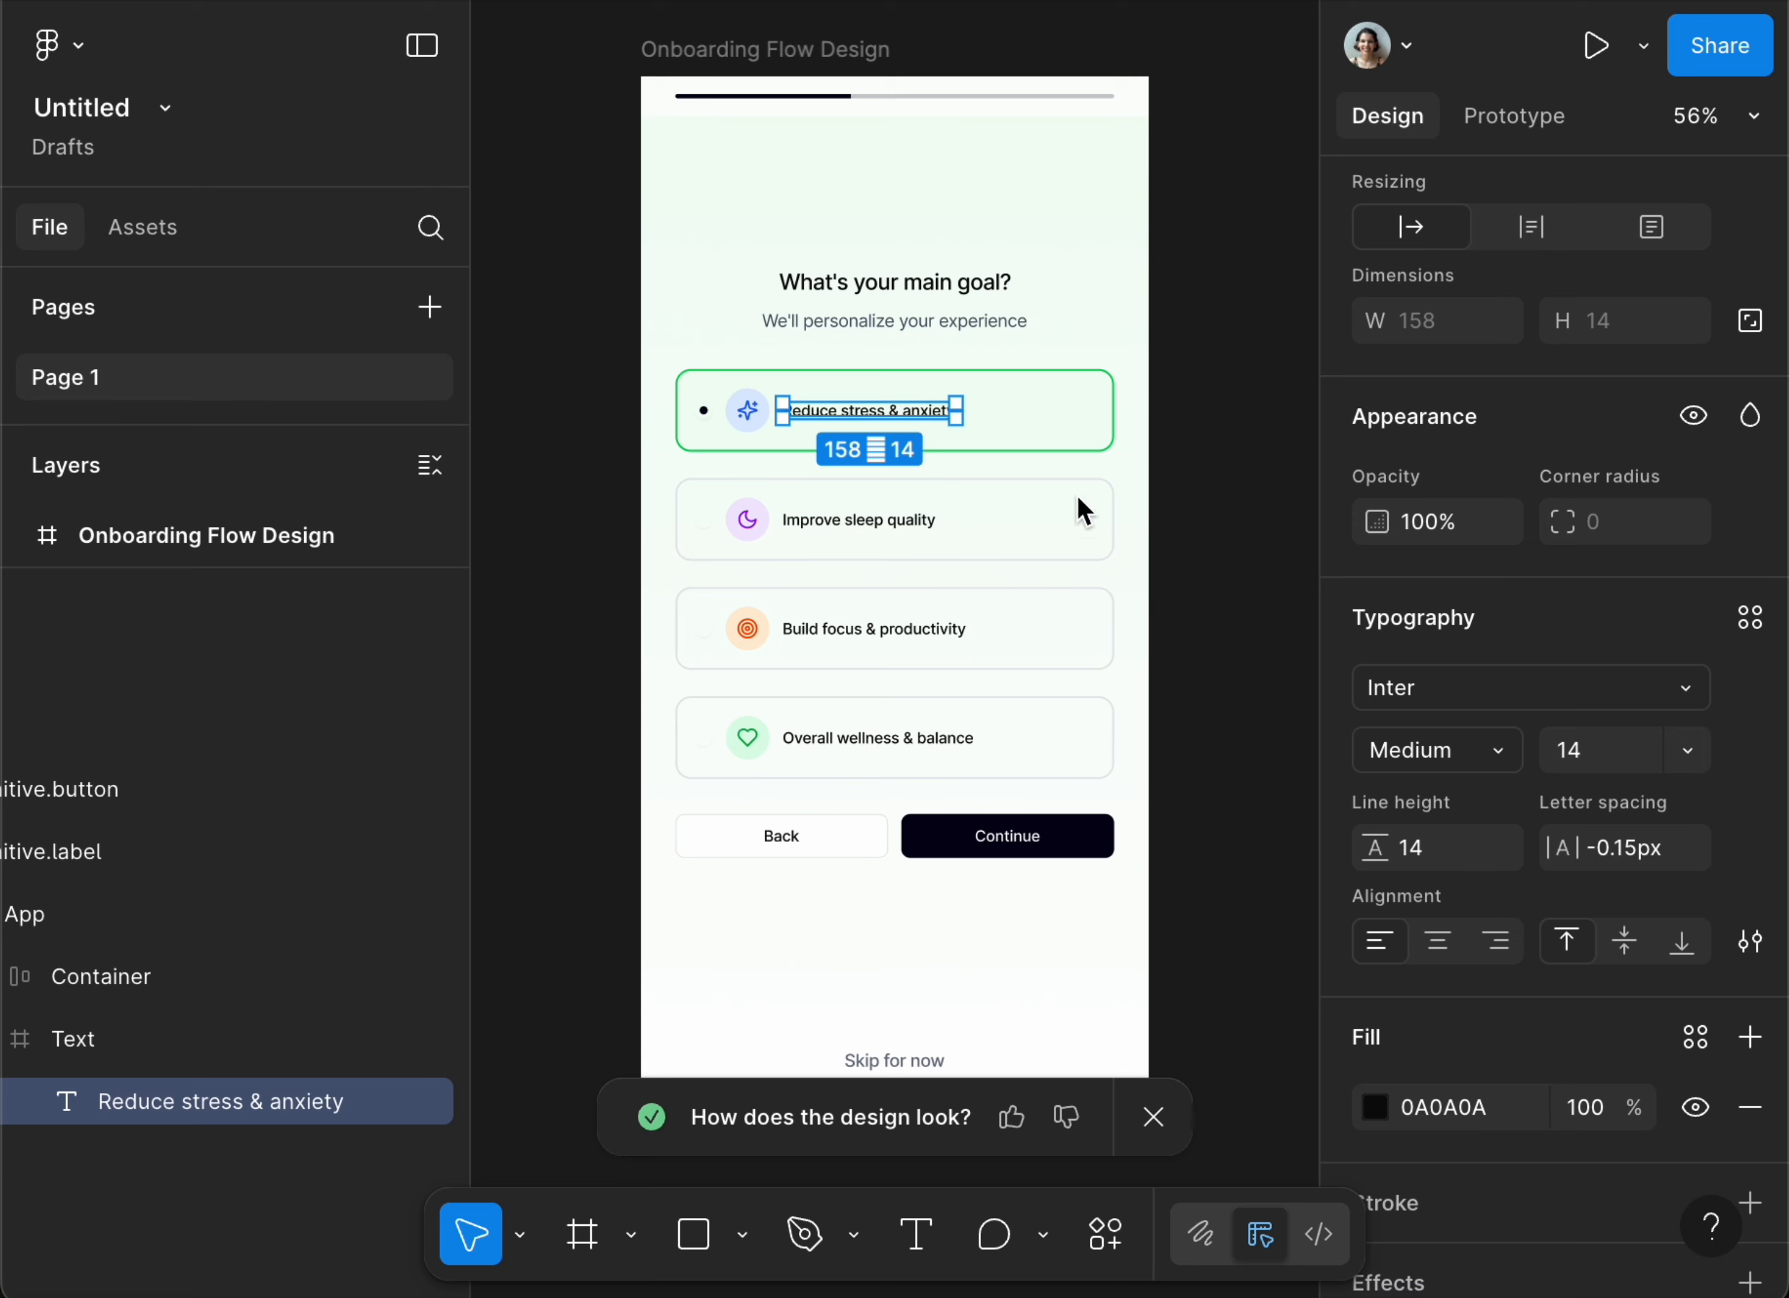
scroll(1119, 559, "right", 5)
left_click(1093, 408)
scroll(1089, 404, "left", 4)
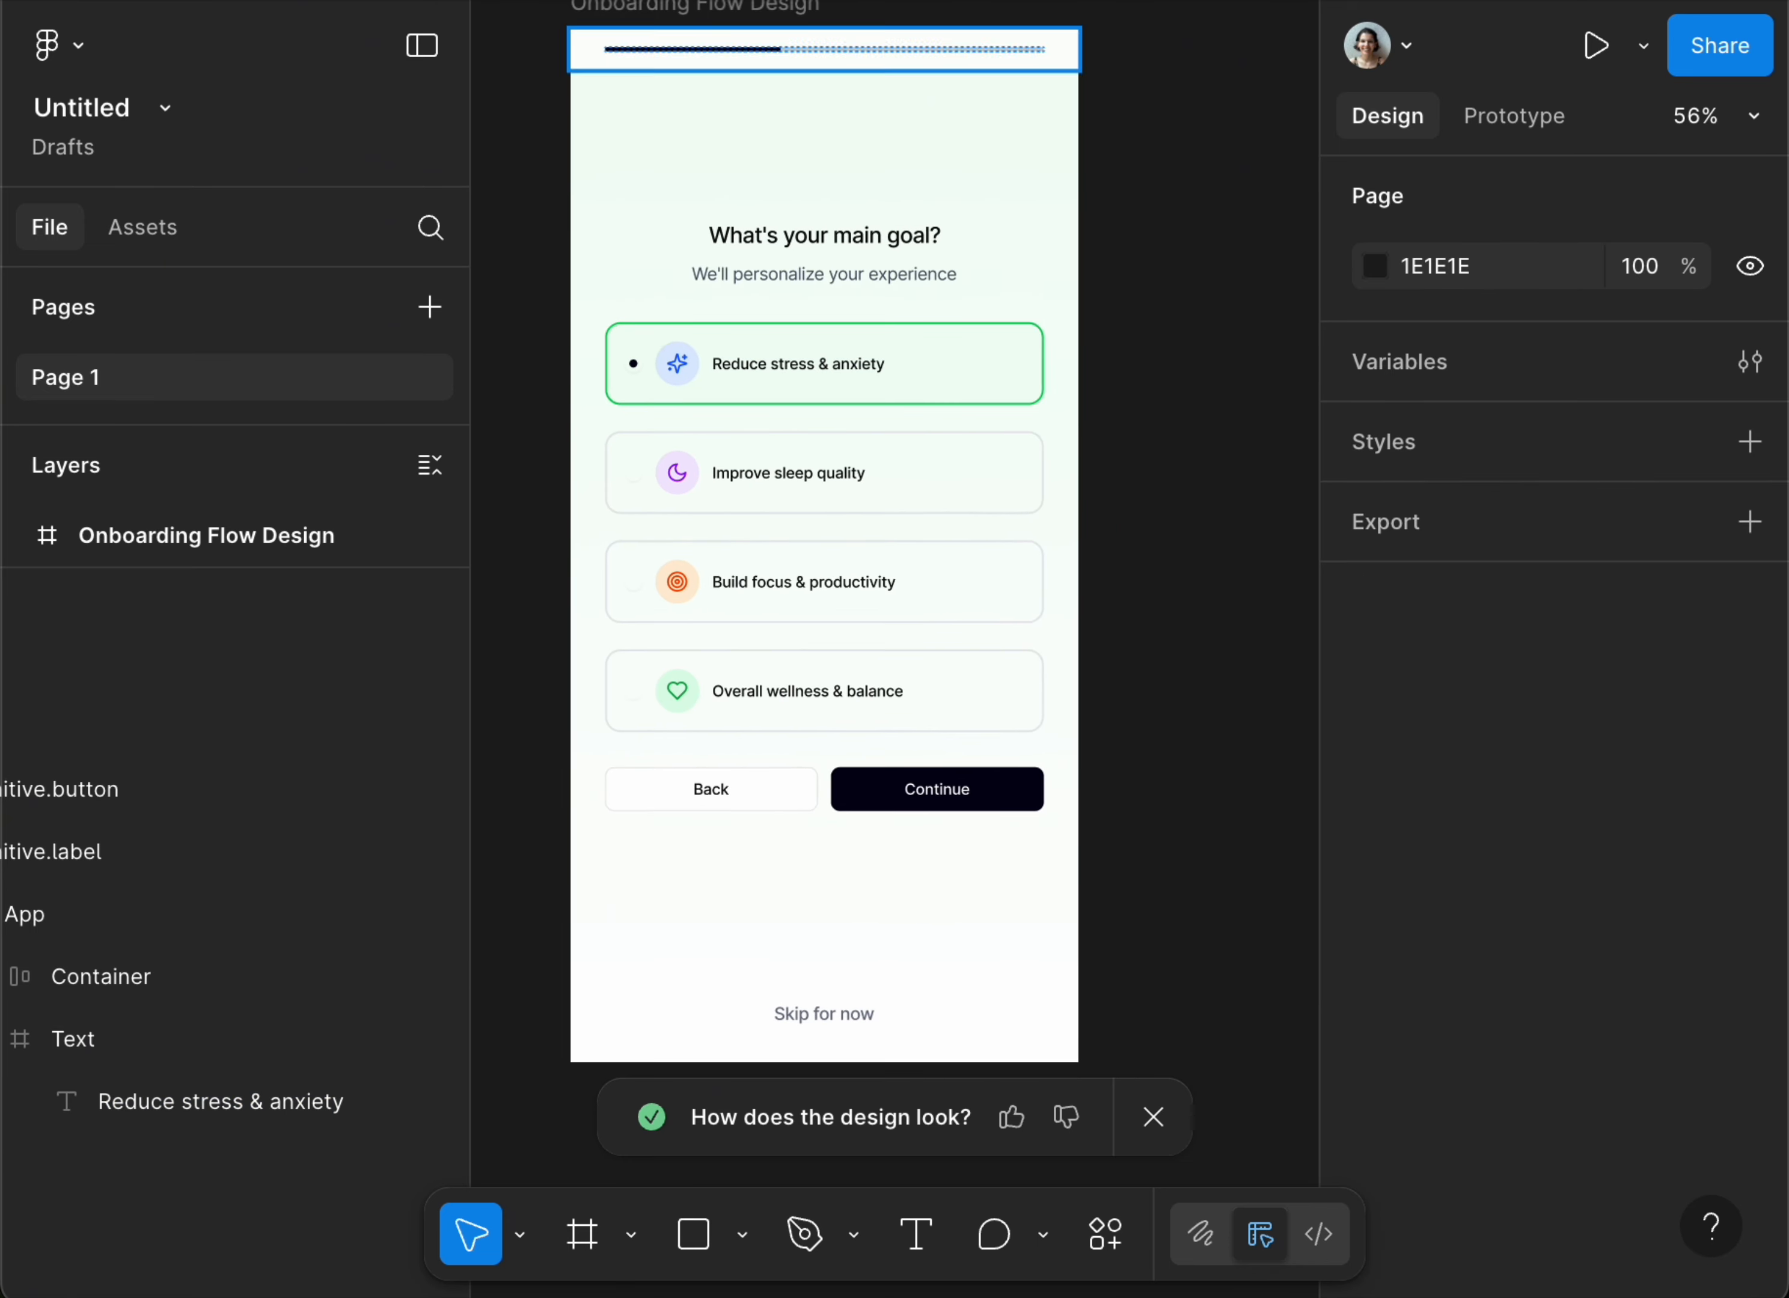